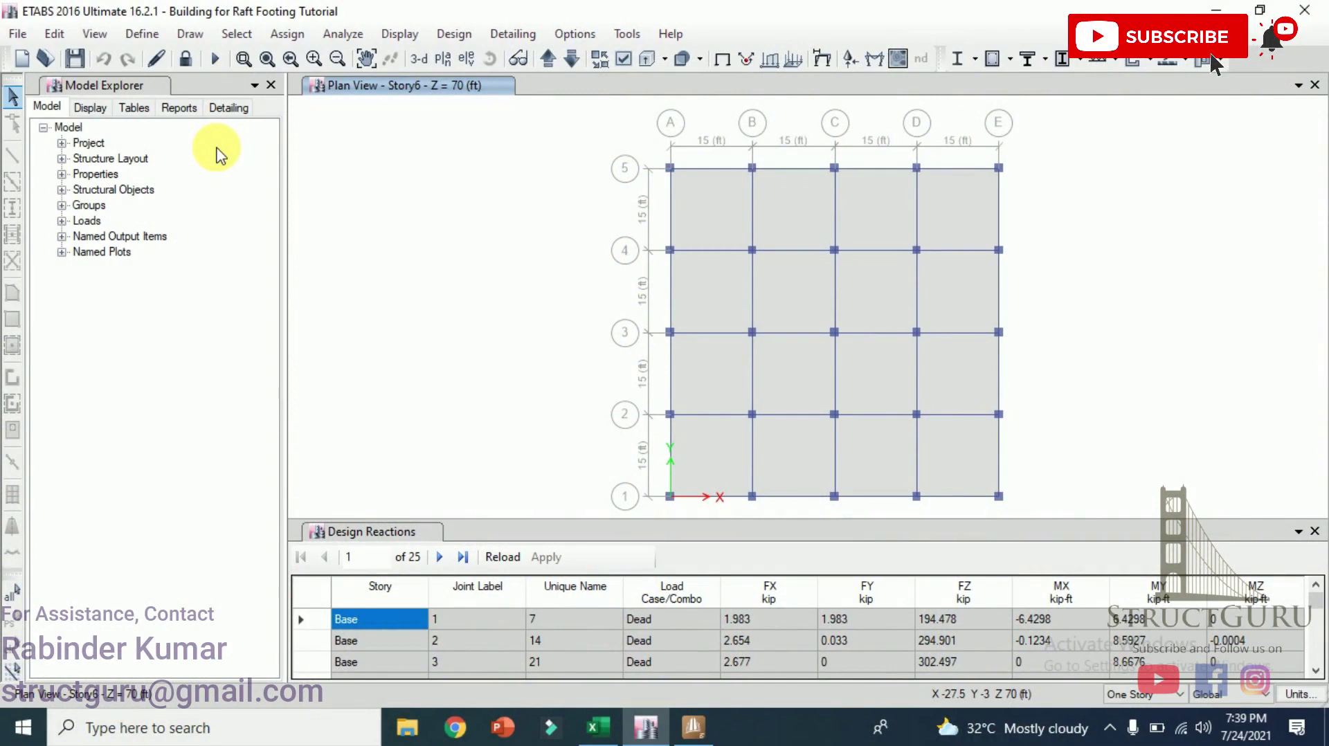
Check the Load Table and Loads sheets of foundation etabs.xml, then return to the ETABS model.
left_click(425, 61)
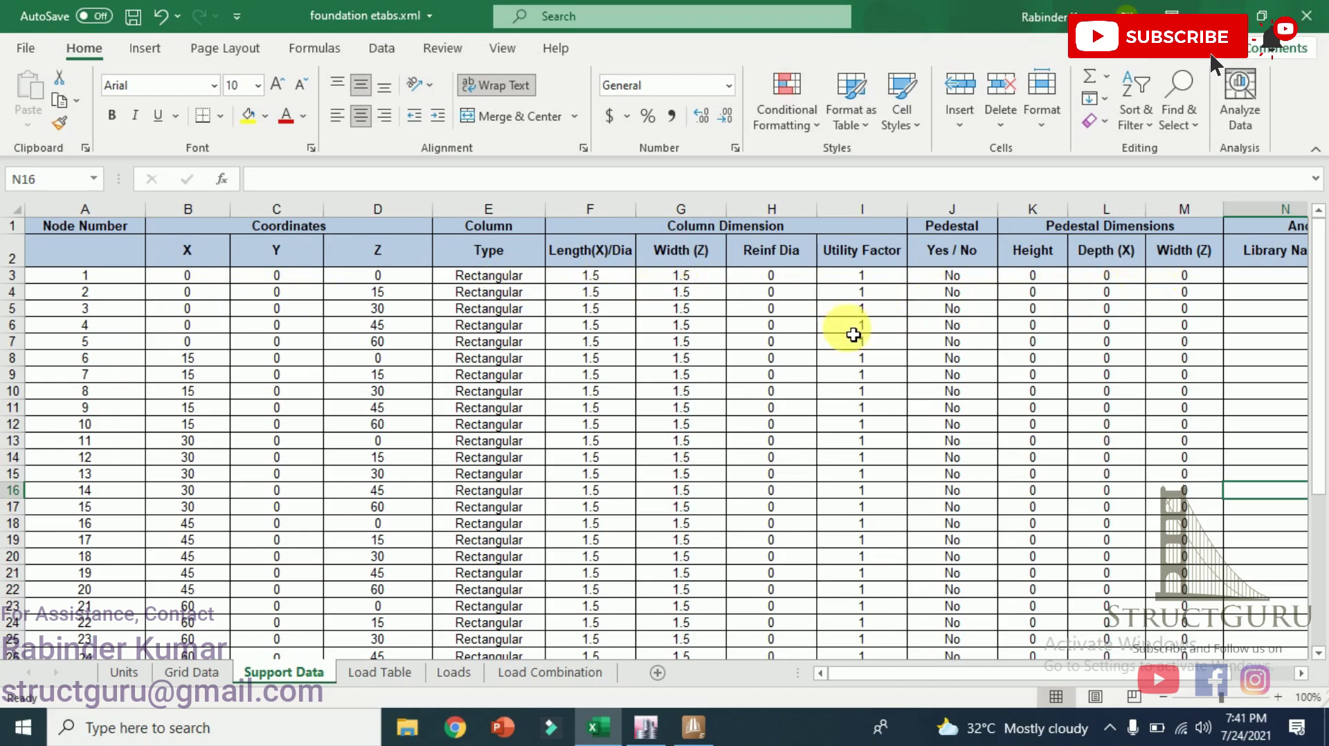
left_click(380, 675)
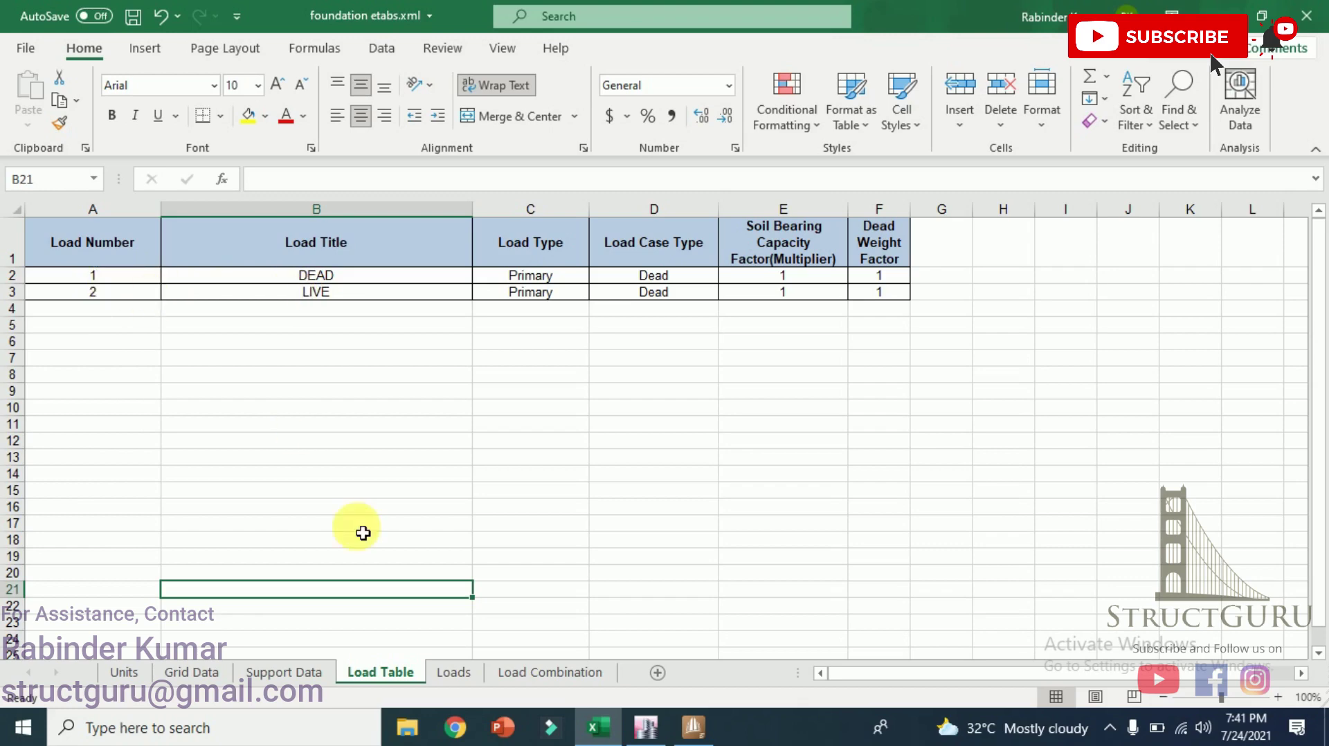
left_click(453, 672)
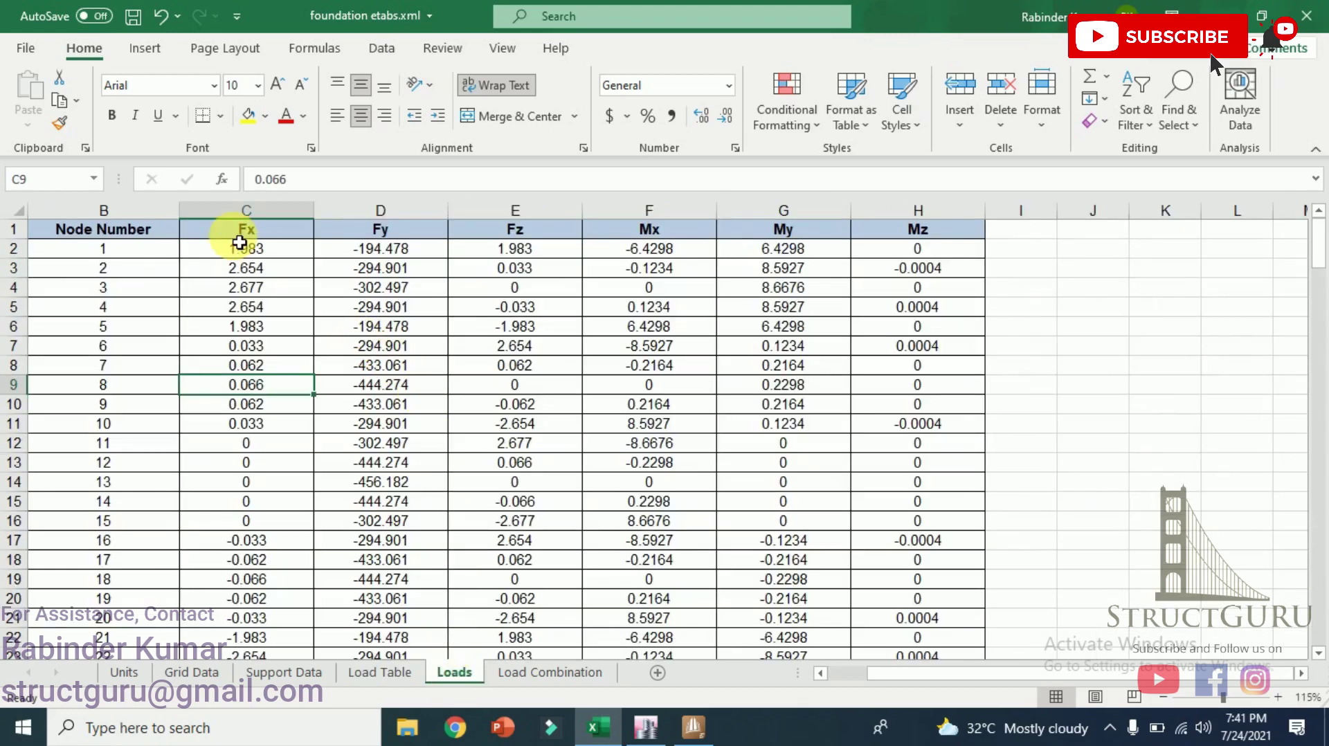
left_click(647, 727)
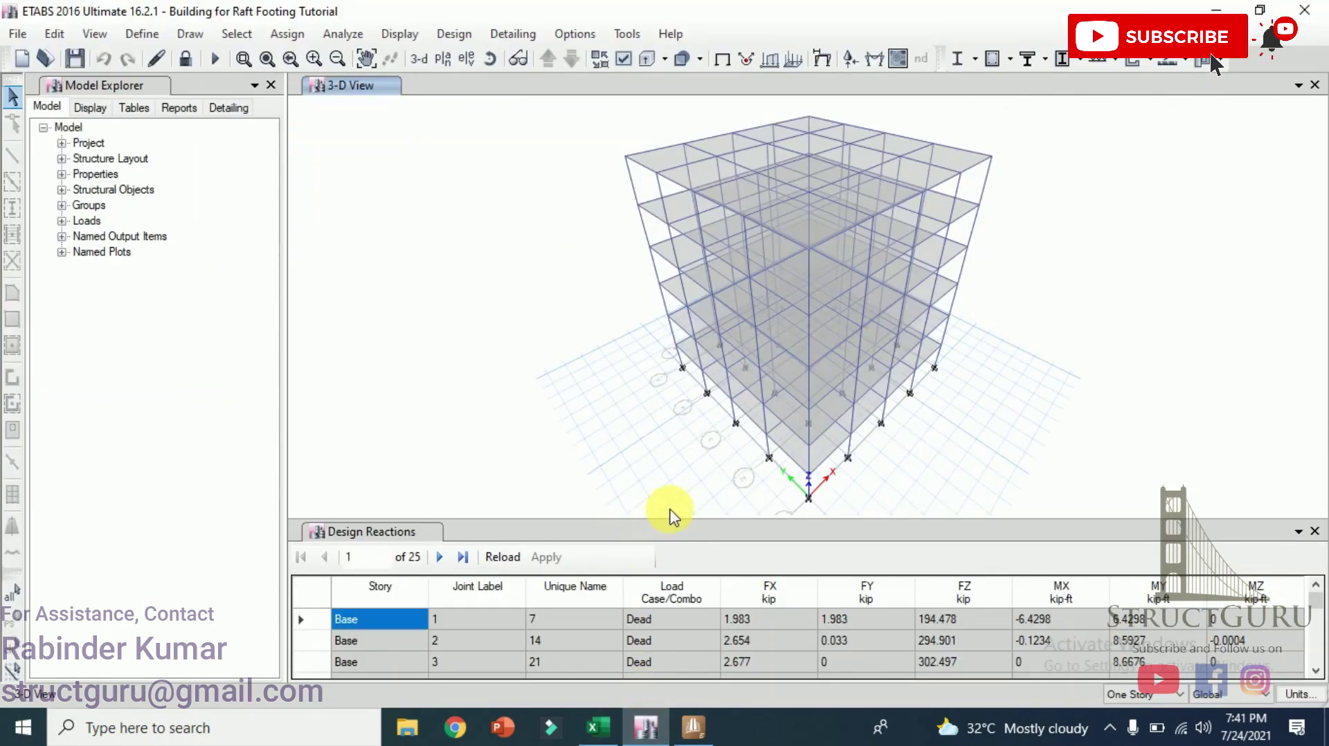
Enlarge the Design Reactions table to show Dead-case reactions for joints 1 through 13.
left_click_drag(670, 519, 669, 314)
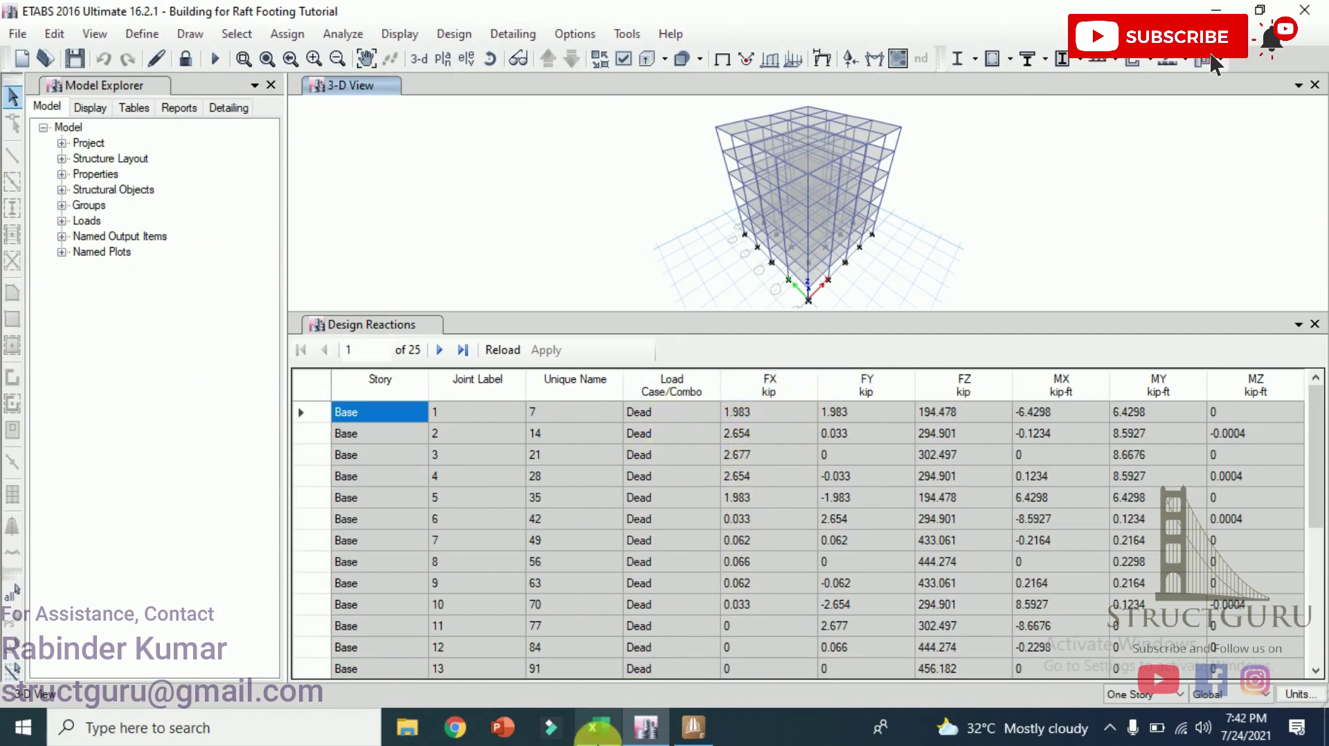
Scroll the Excel Loads sheet down through node 25, then switch to STAAD Foundation Advanced.
left_click(596, 727)
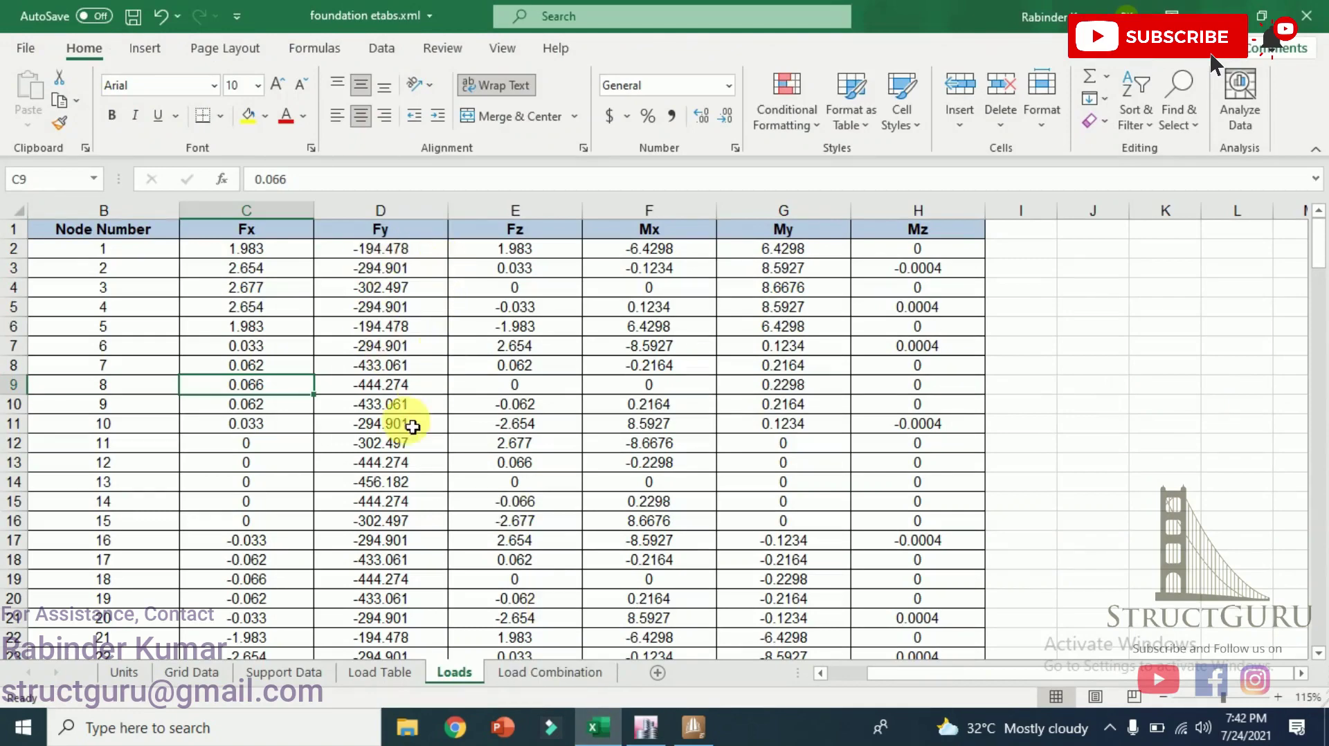
scroll(365, 486, "down", 1)
scroll(365, 486, "down", 4)
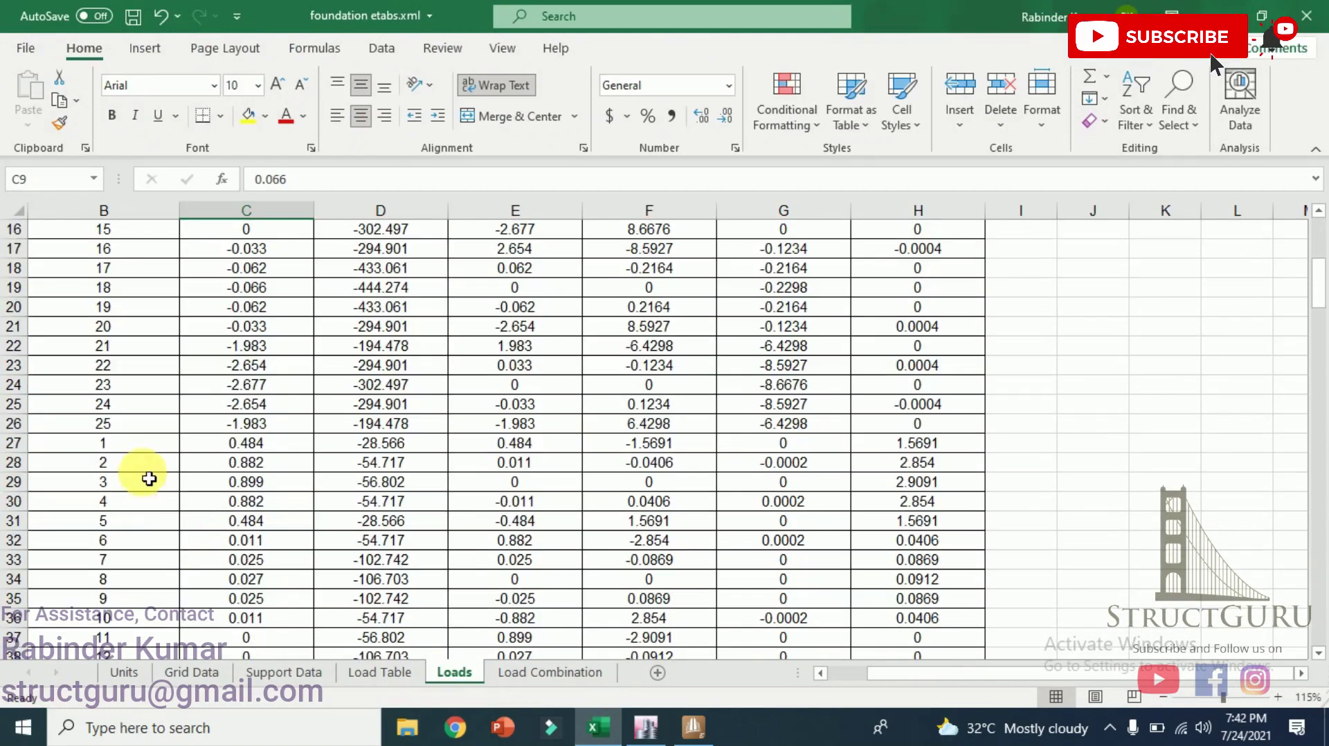
scroll(312, 485, "down", 8)
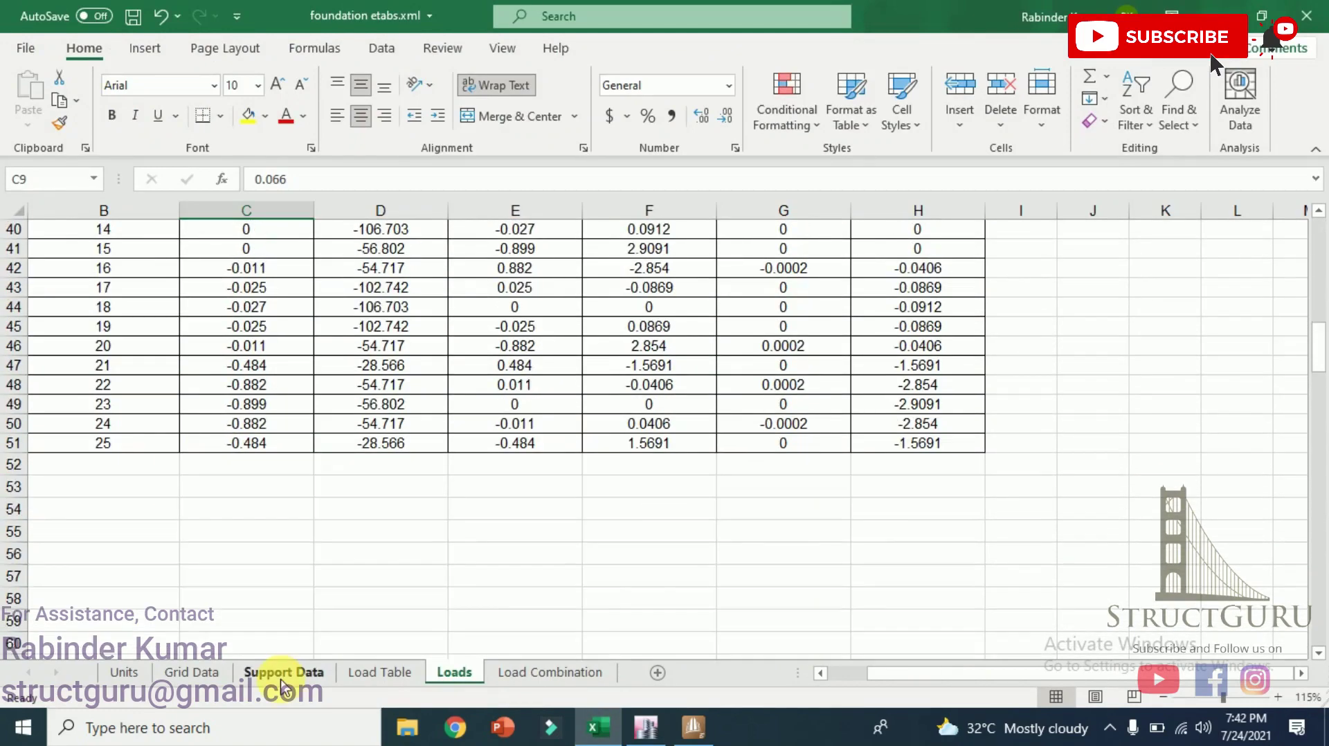
key("alt+Tab")
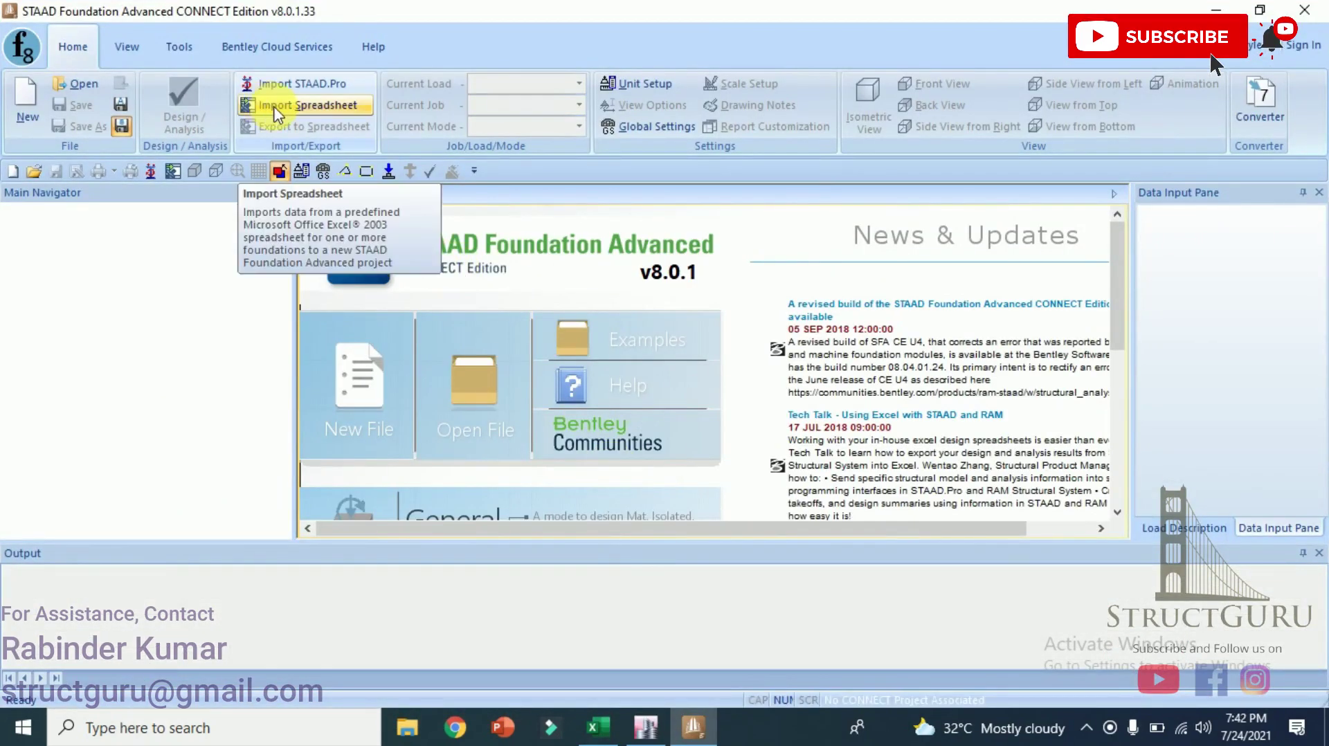
Import the foundation etabs.xml spreadsheet so the support nodes appear in the Geometry view.
left_click(317, 111)
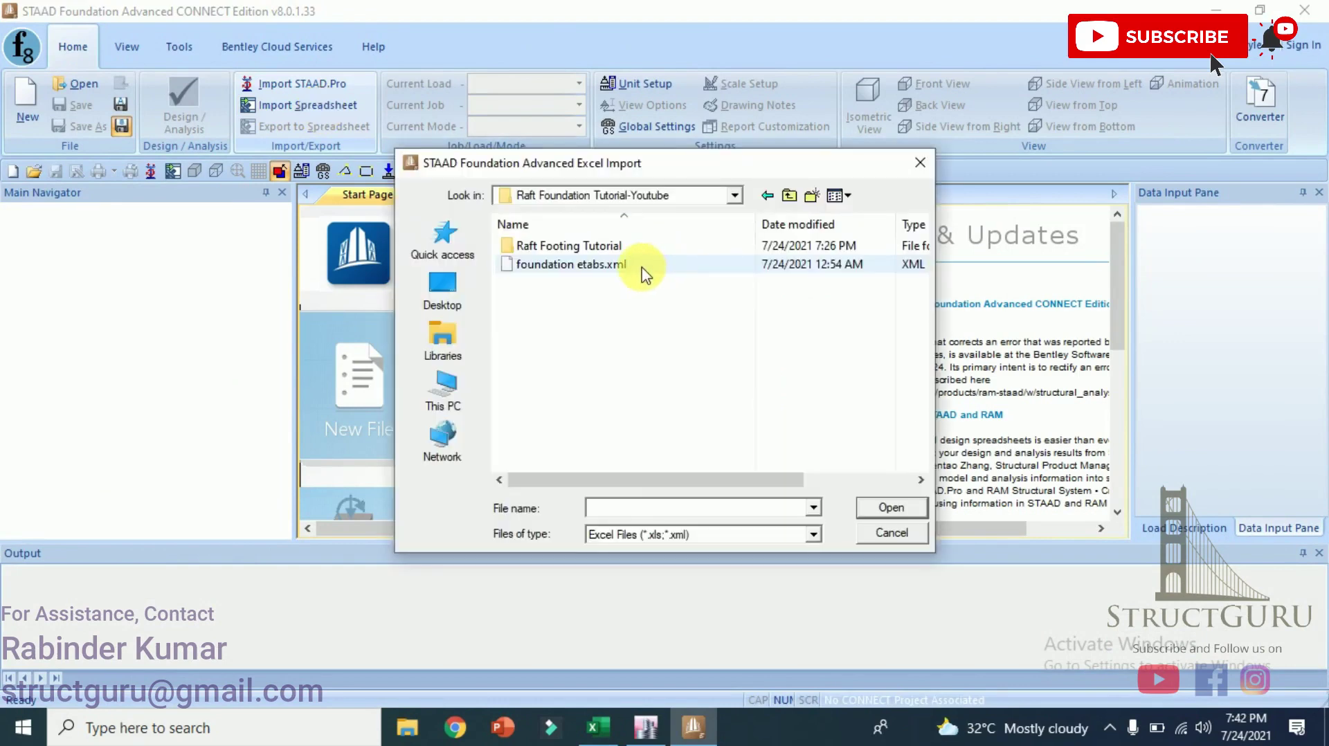
left_click(644, 265)
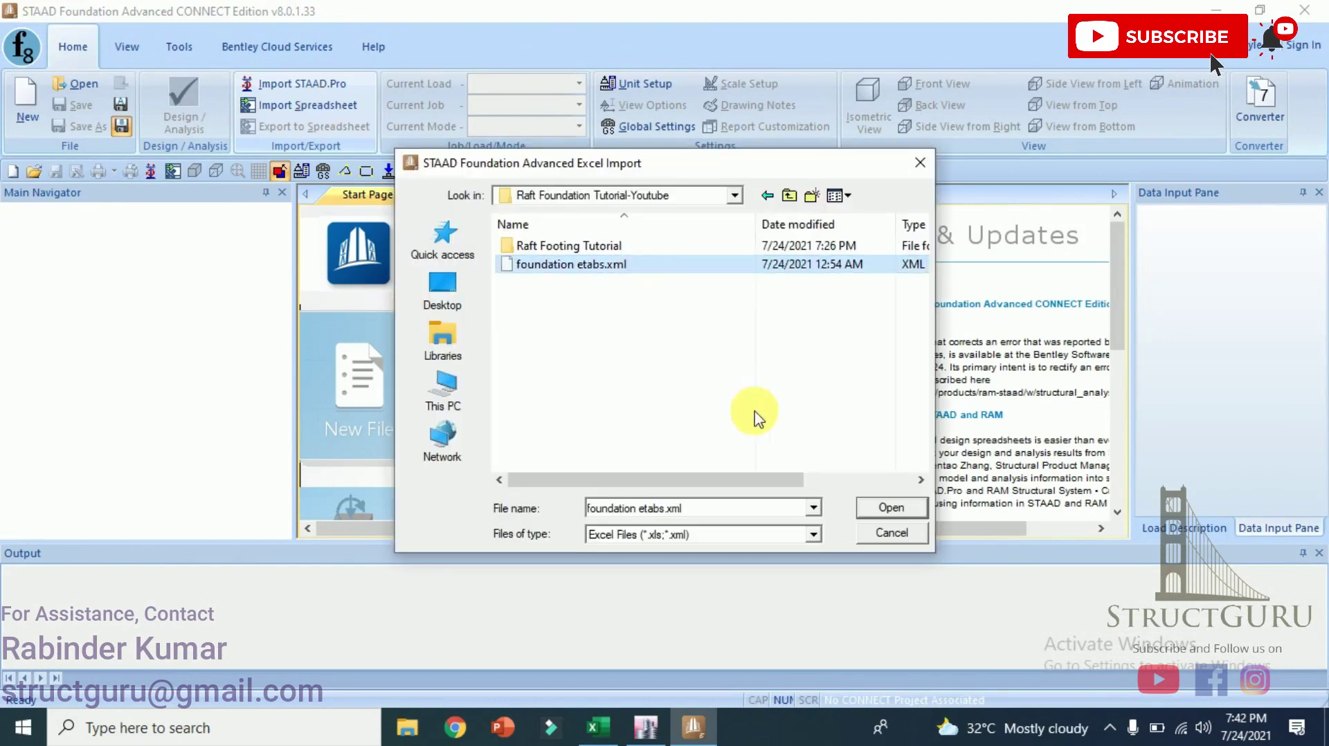
left_click(891, 510)
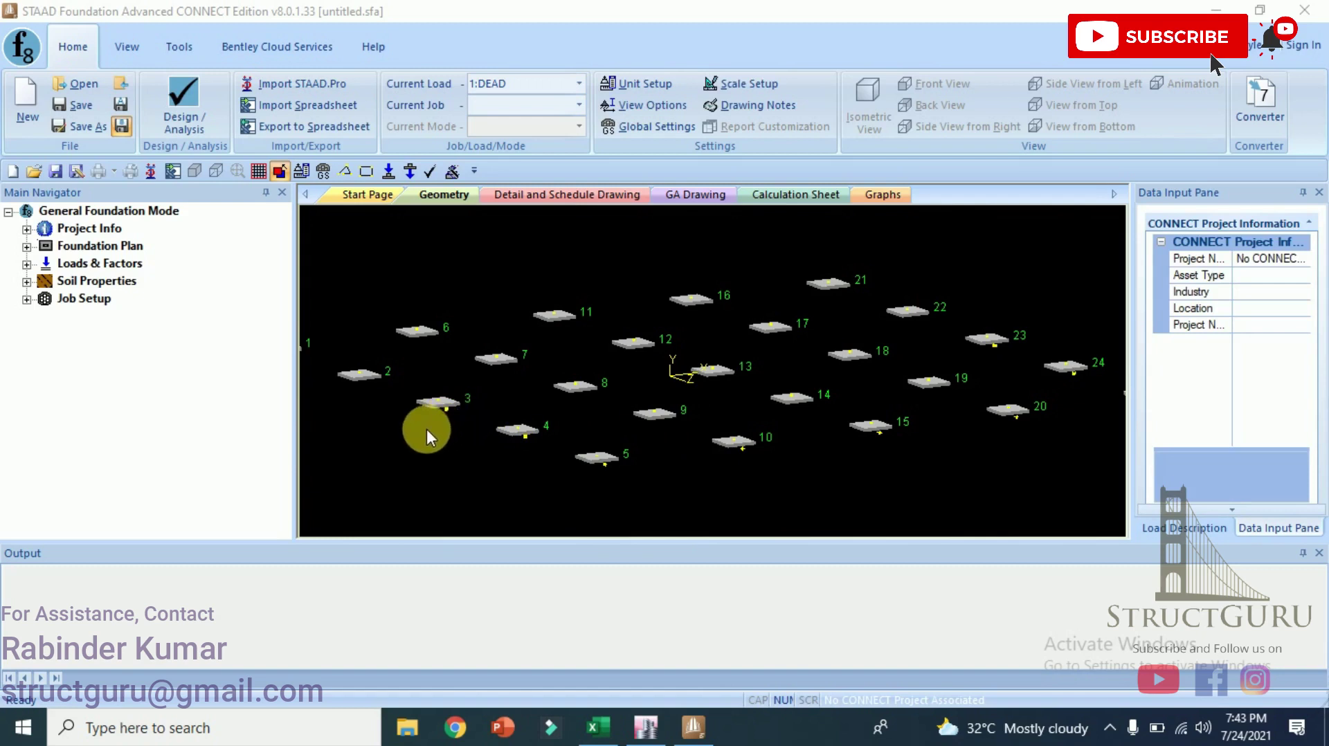
Review the imported column positions and column dimensions under Foundation Plan.
left_click(27, 247)
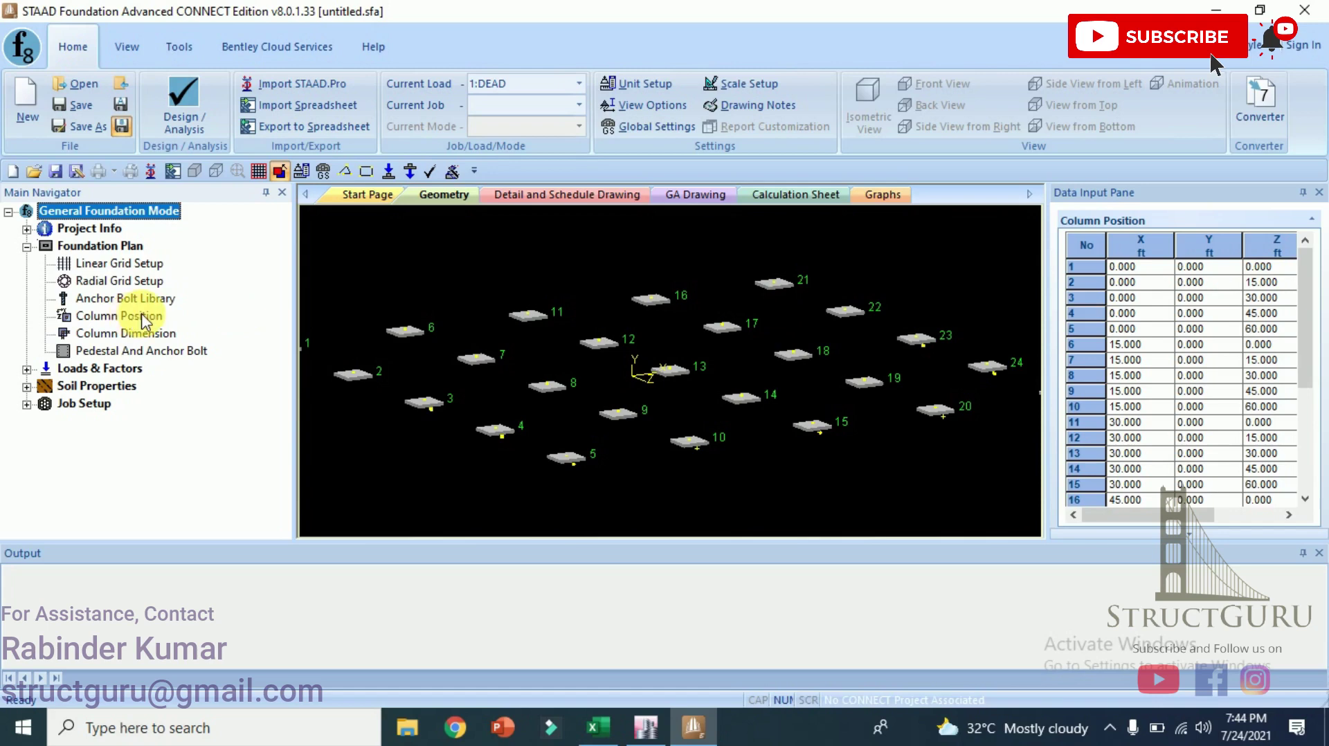
left_click(104, 339)
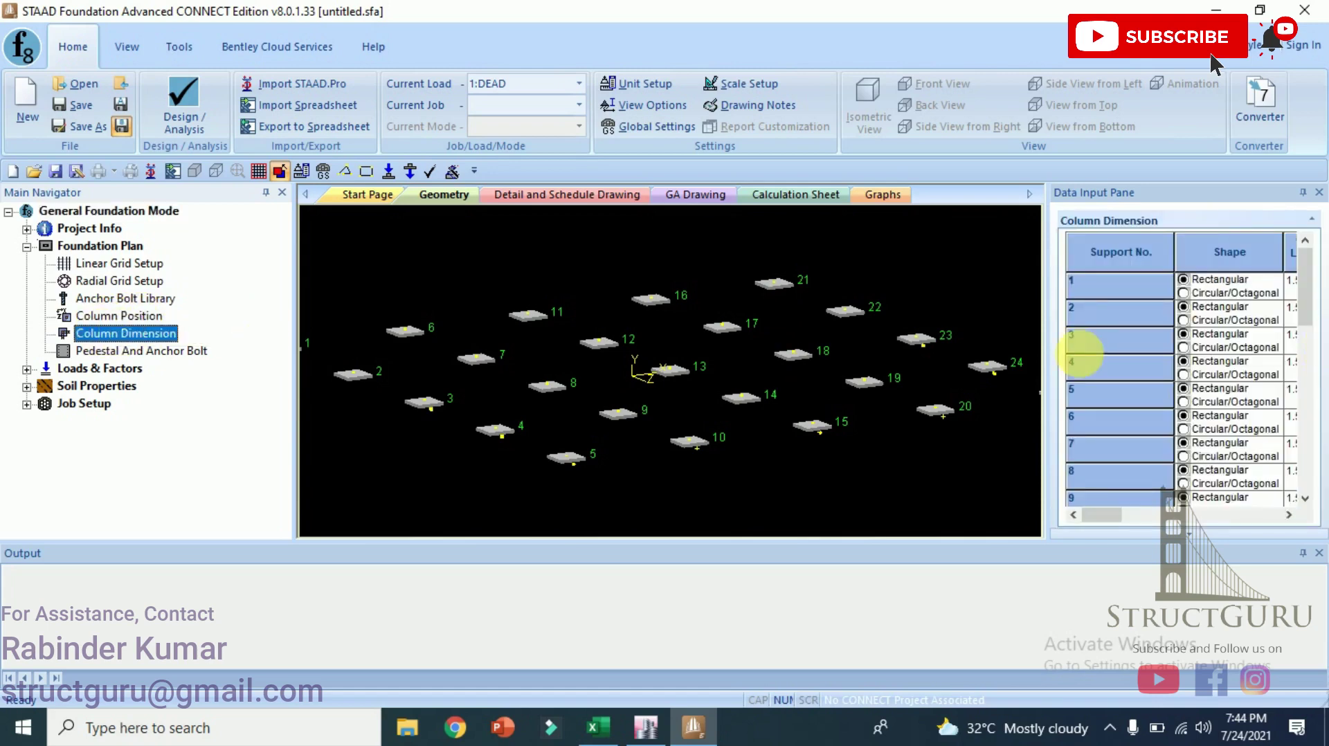
left_click_drag(1063, 374, 964, 374)
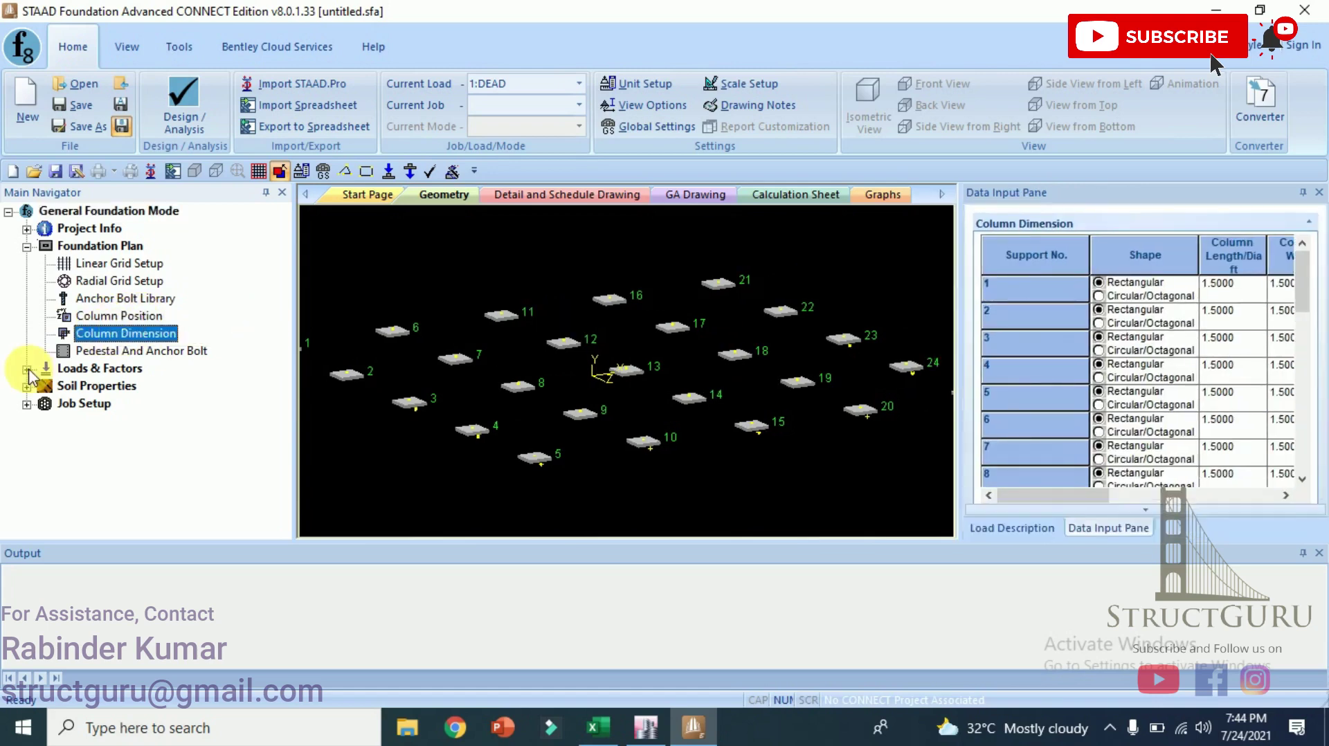
List the DEAD case column reaction loads, such as Fy=-865.08 and Fy=-1311.79.
left_click(27, 369)
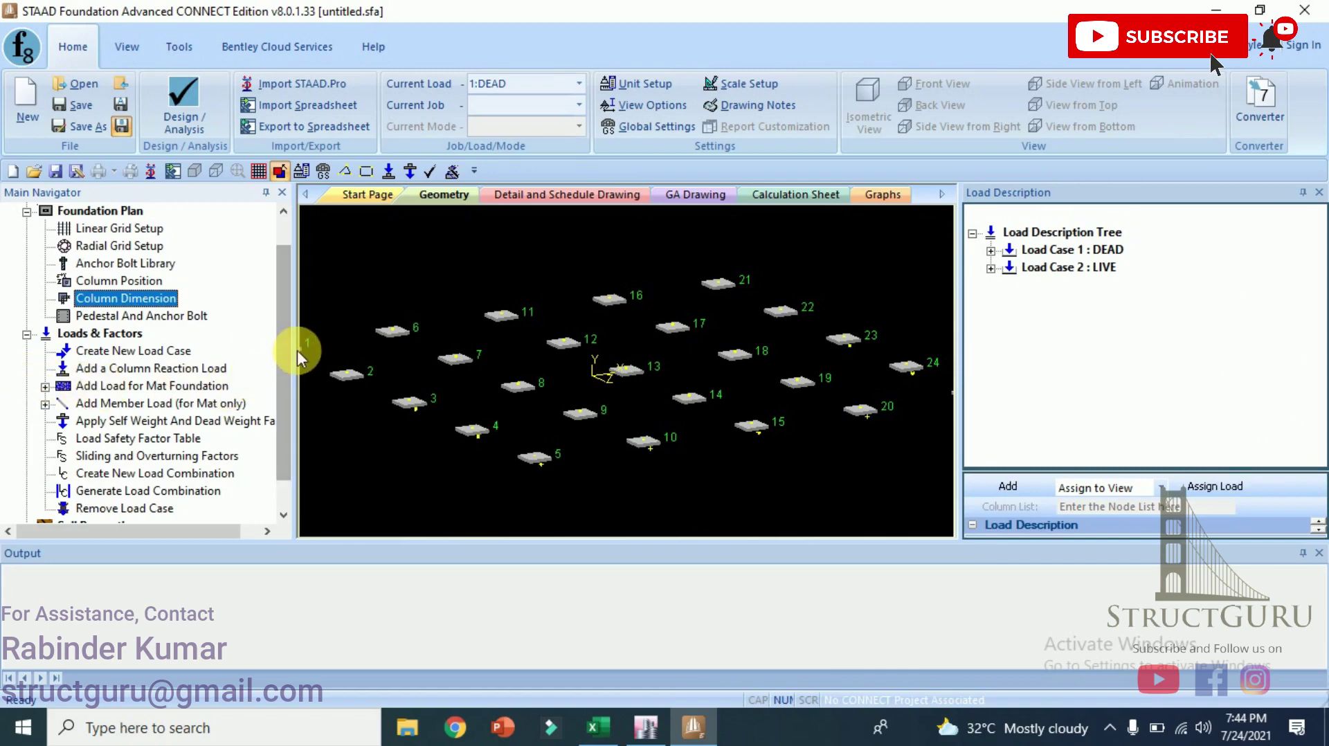
left_click(1055, 252)
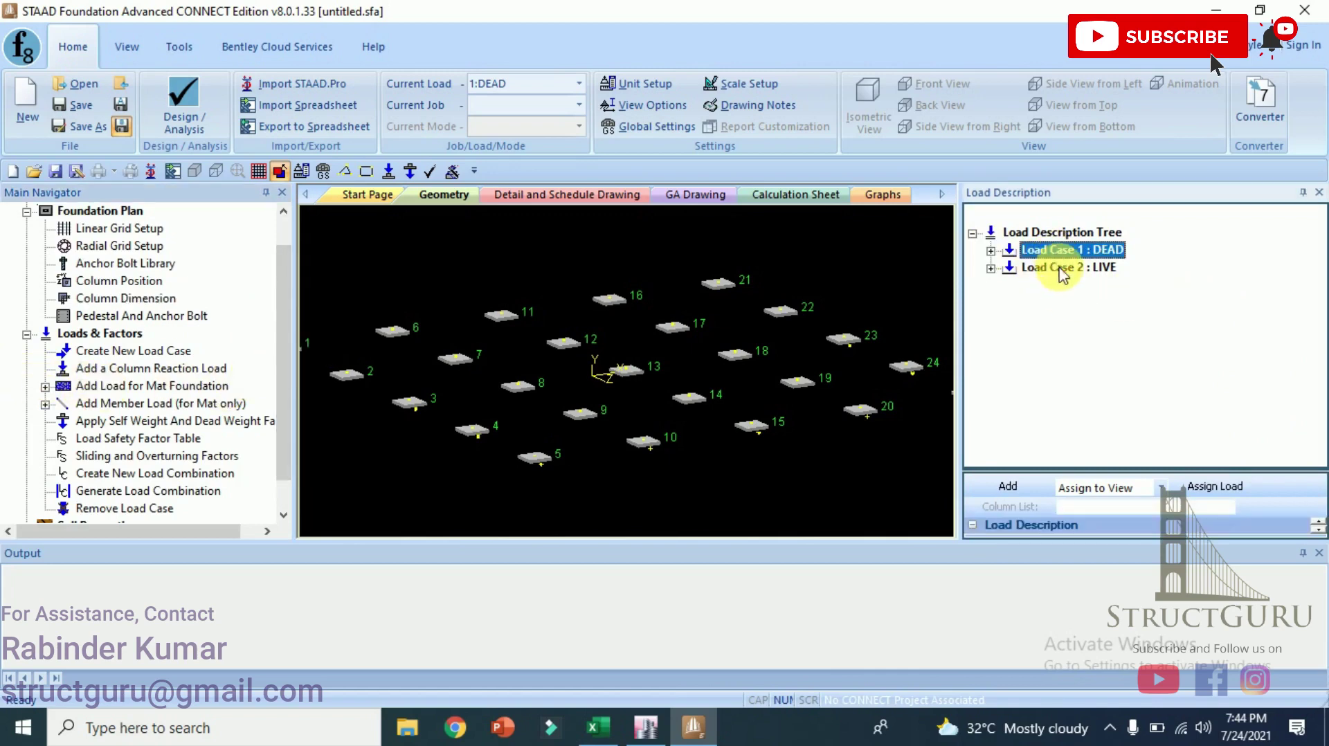
left_click(991, 251)
double_click(1049, 268)
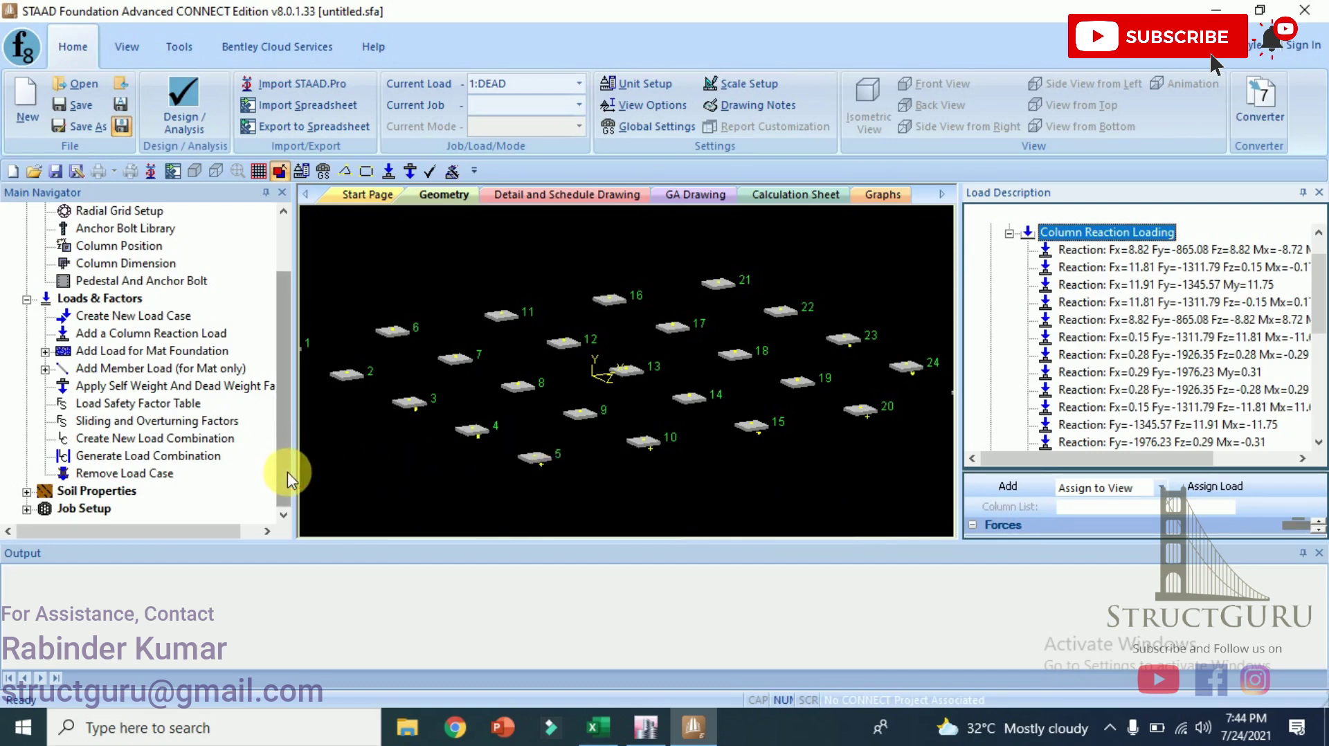
Generate ASCE 7-10 service and ultimate load combinations, numbered from 101 and 201.
left_click(114, 458)
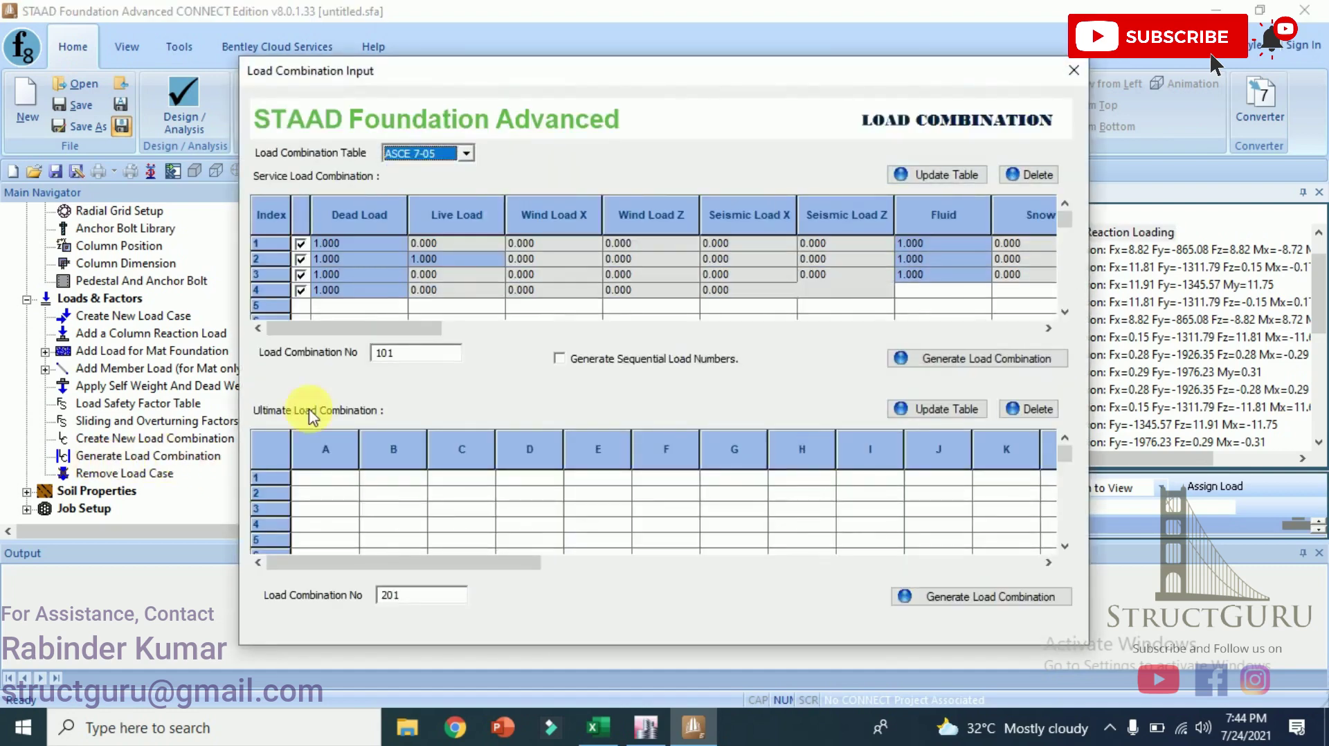
left_click(464, 157)
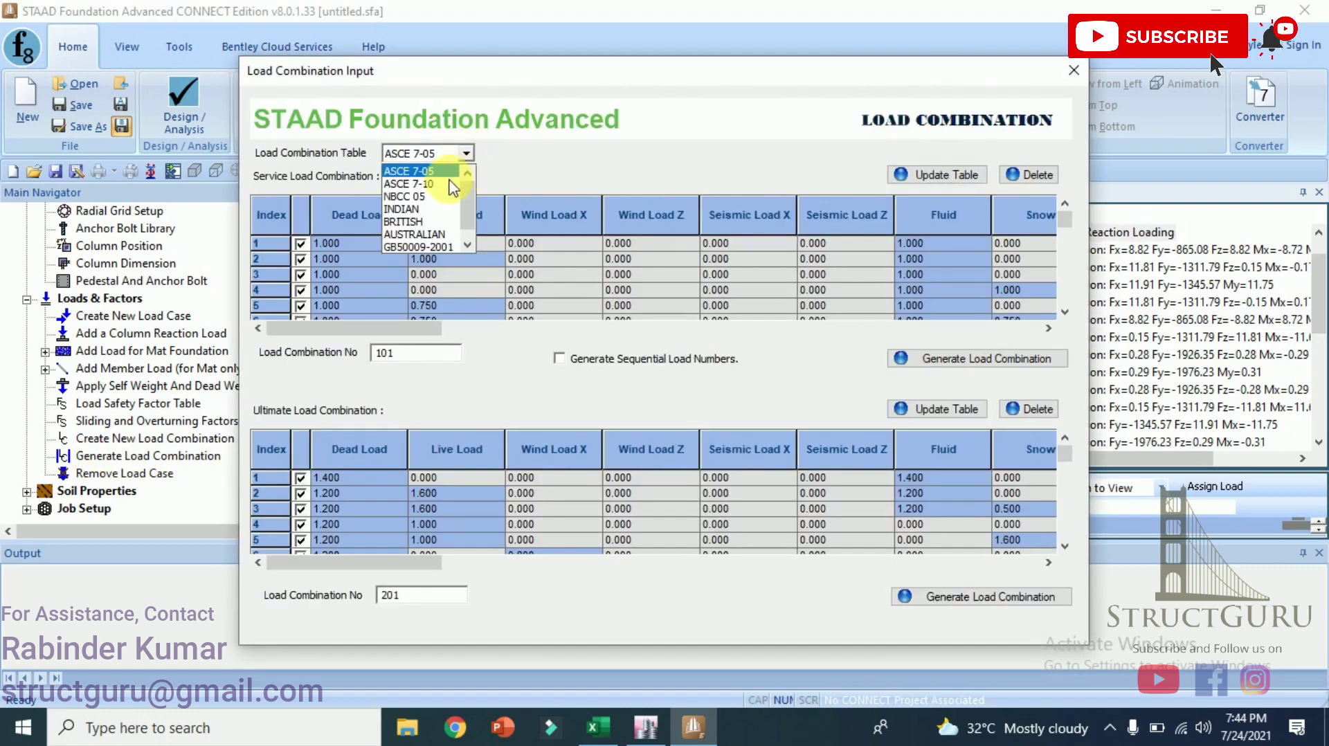
left_click(436, 179)
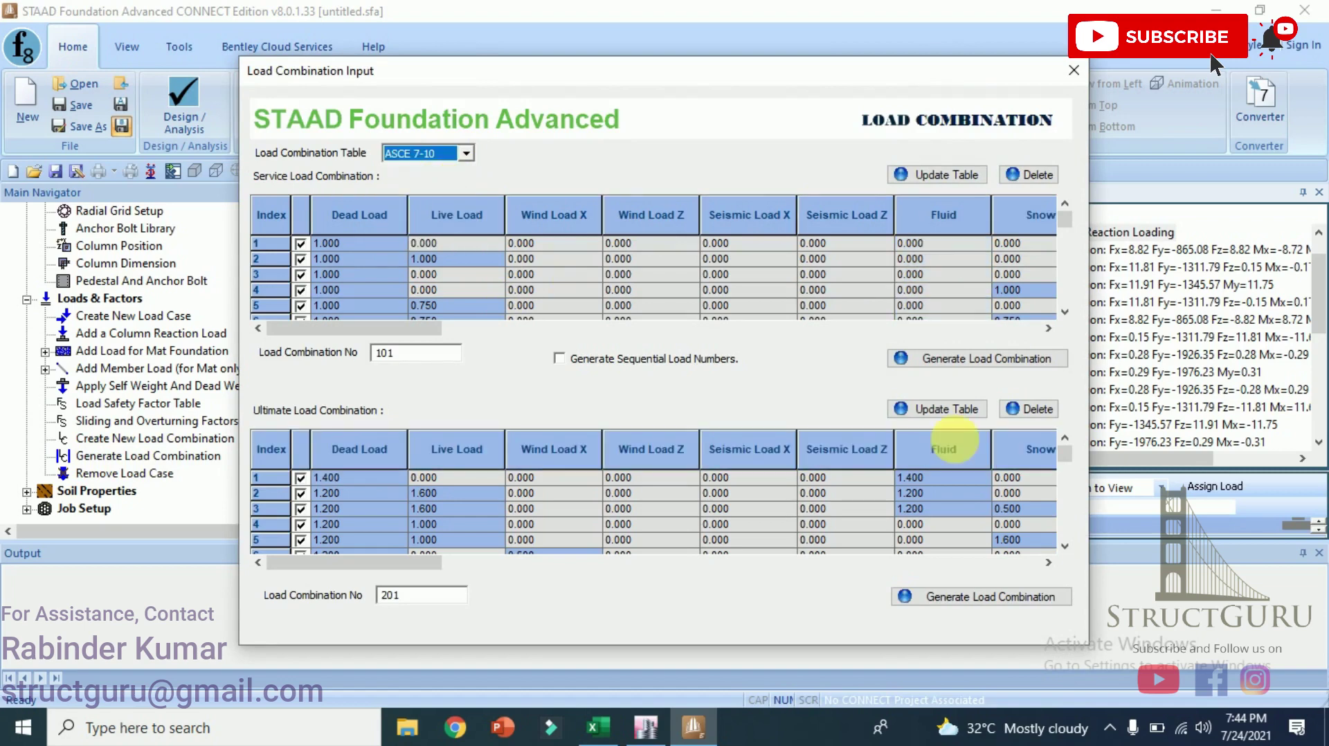
left_click(977, 365)
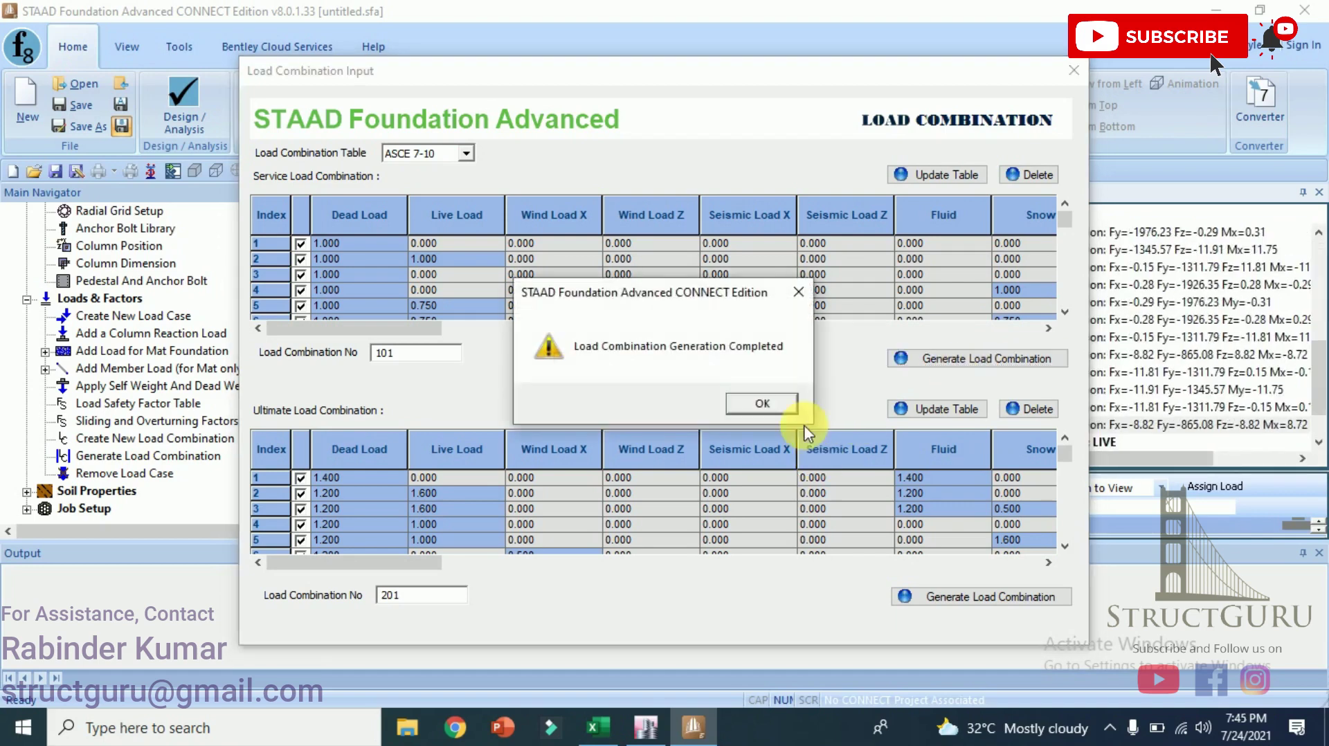
left_click(763, 404)
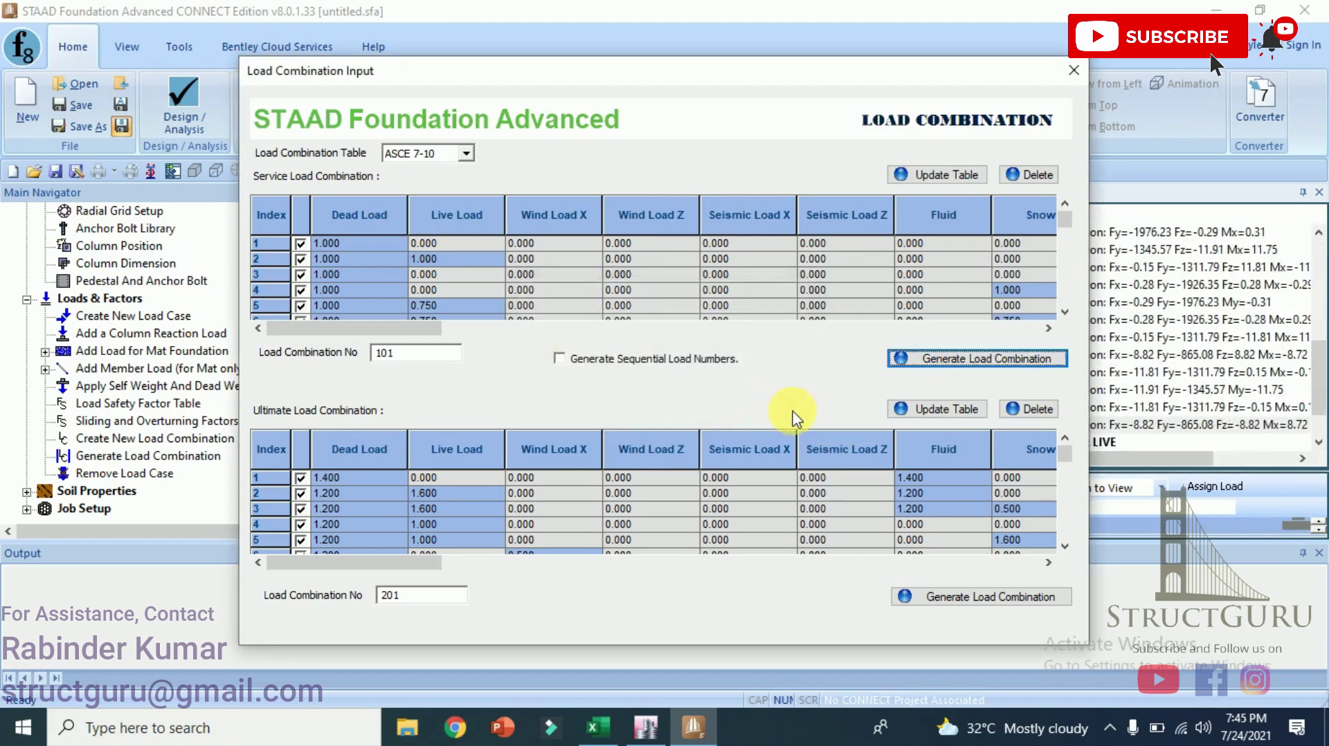
left_click(961, 600)
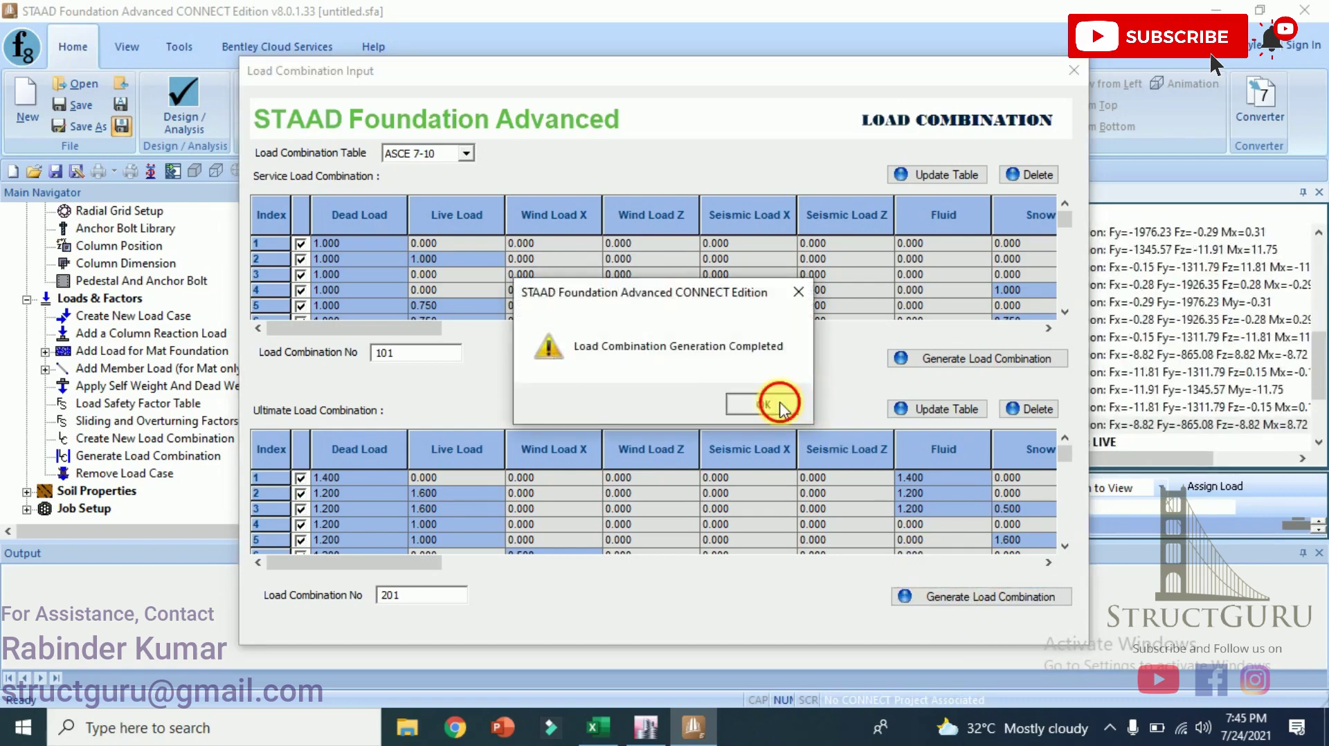
left_click(769, 402)
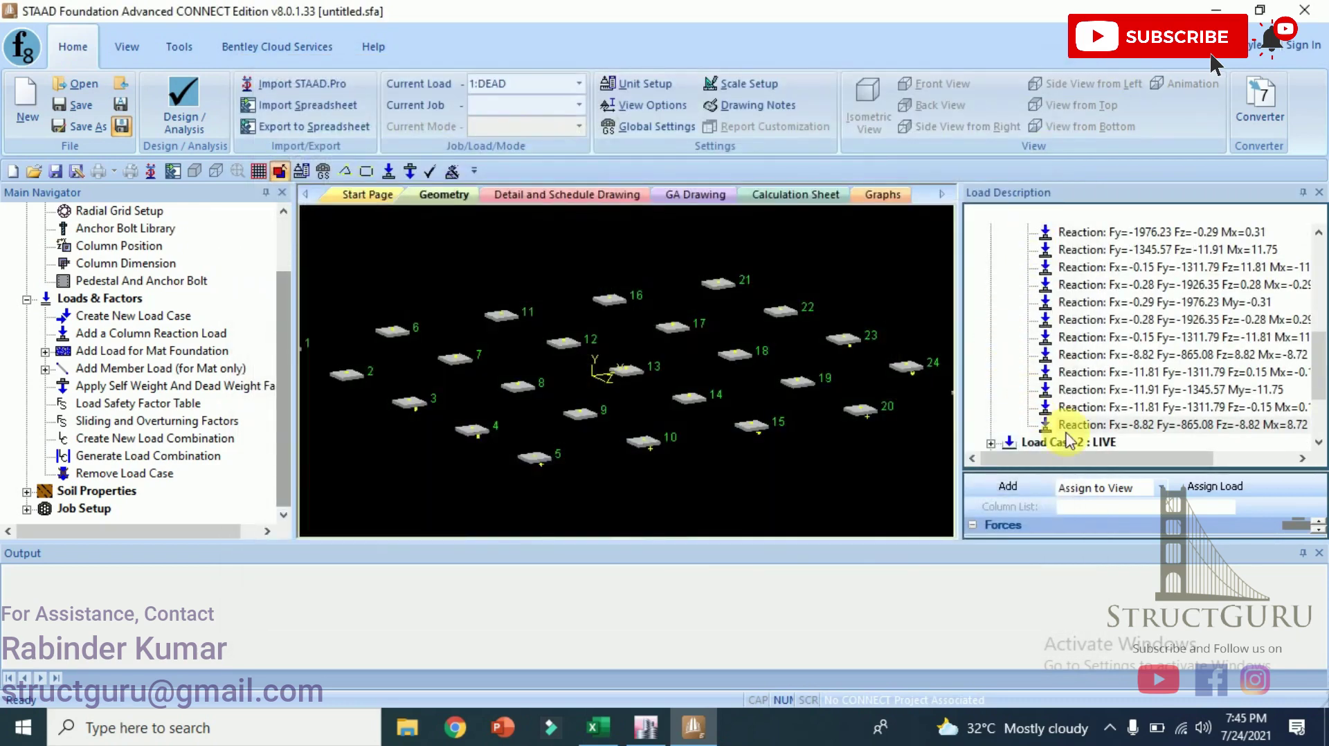
Start a new job named Mat with job type Mat.
scroll(1319, 425, "down", 2)
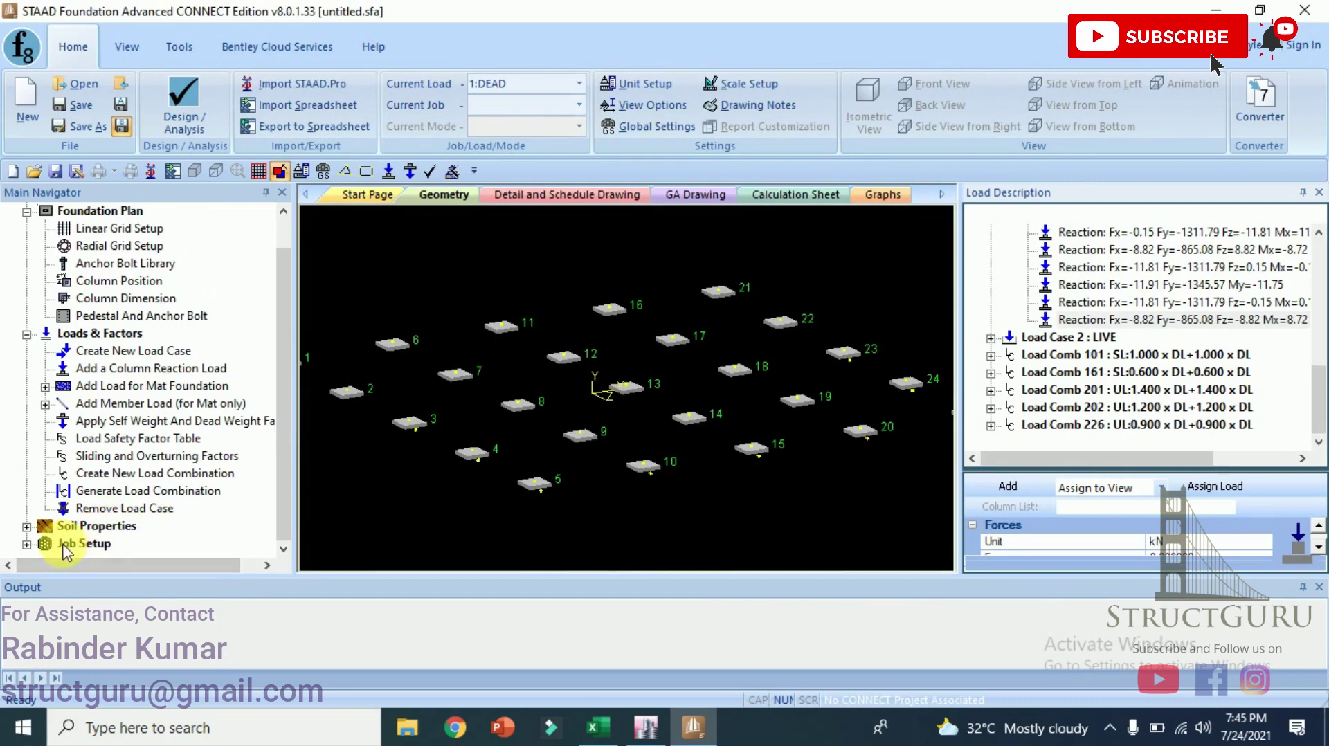
left_click(26, 543)
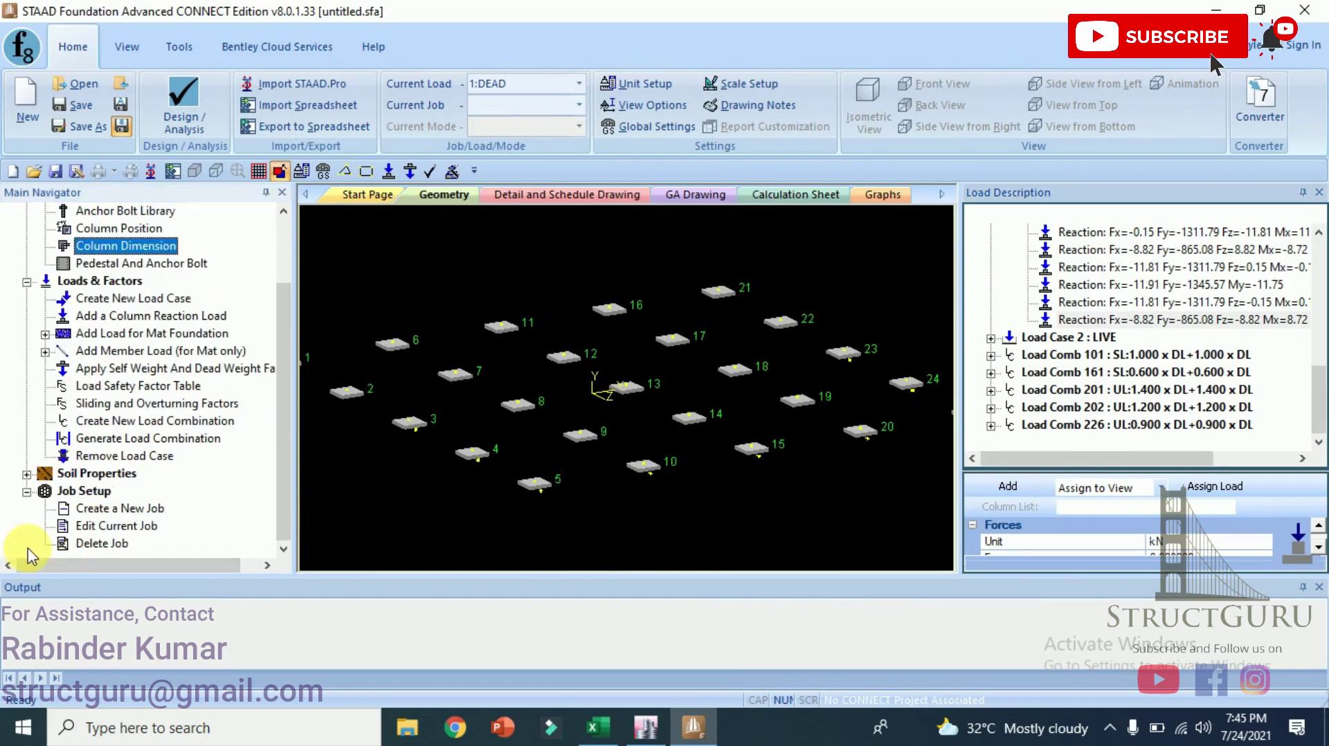
left_click(105, 510)
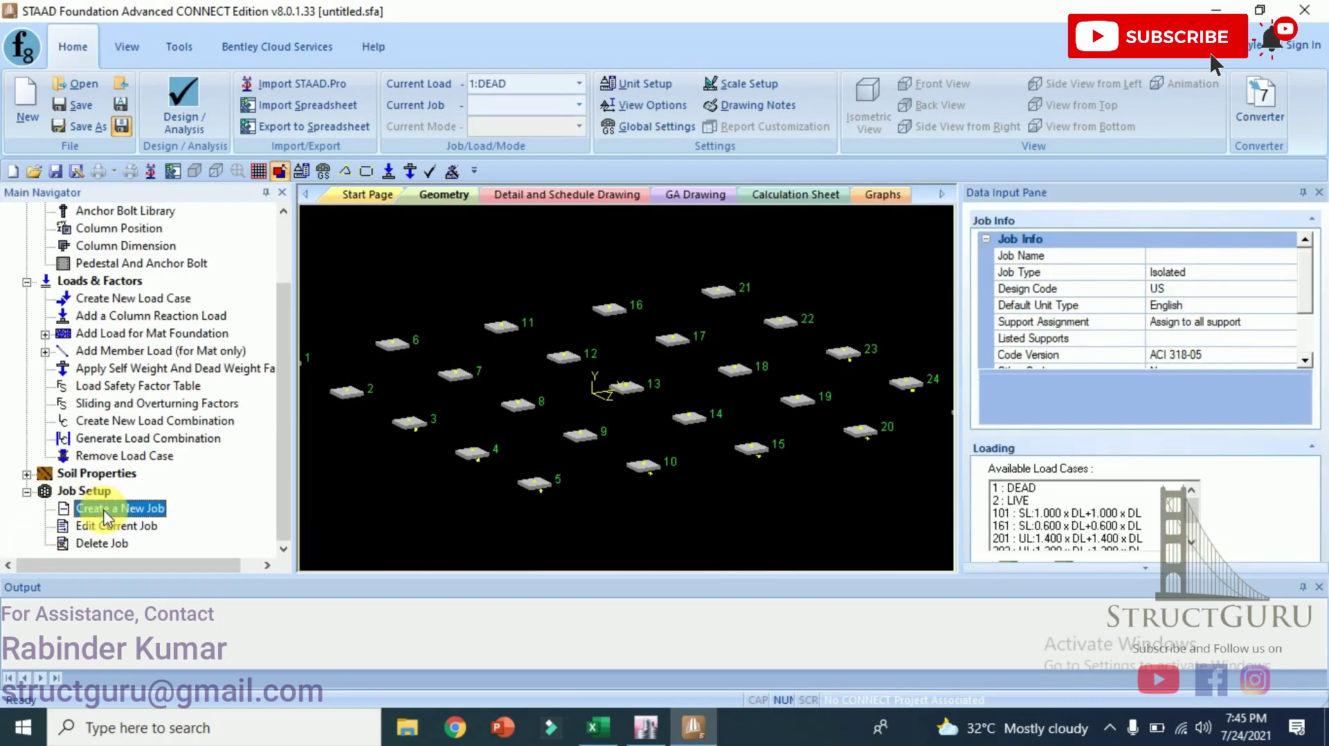
left_click(1186, 258)
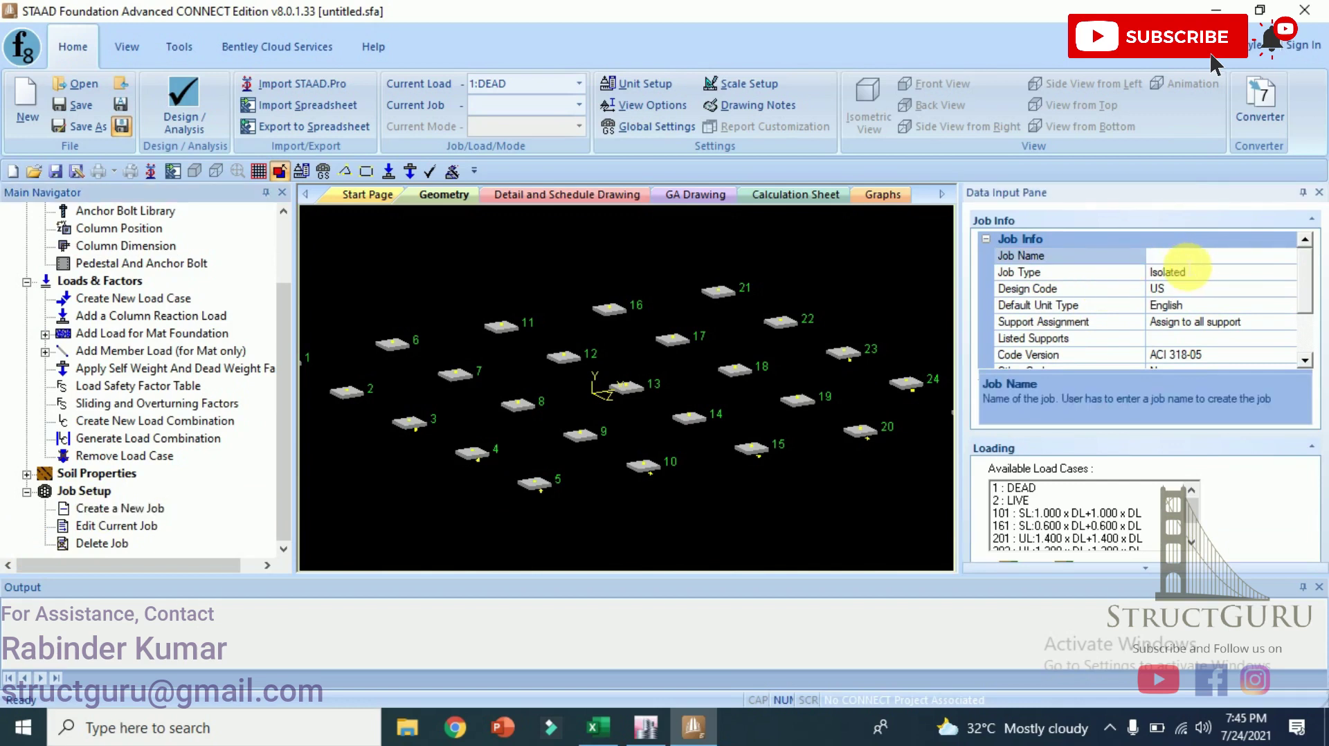
type("M")
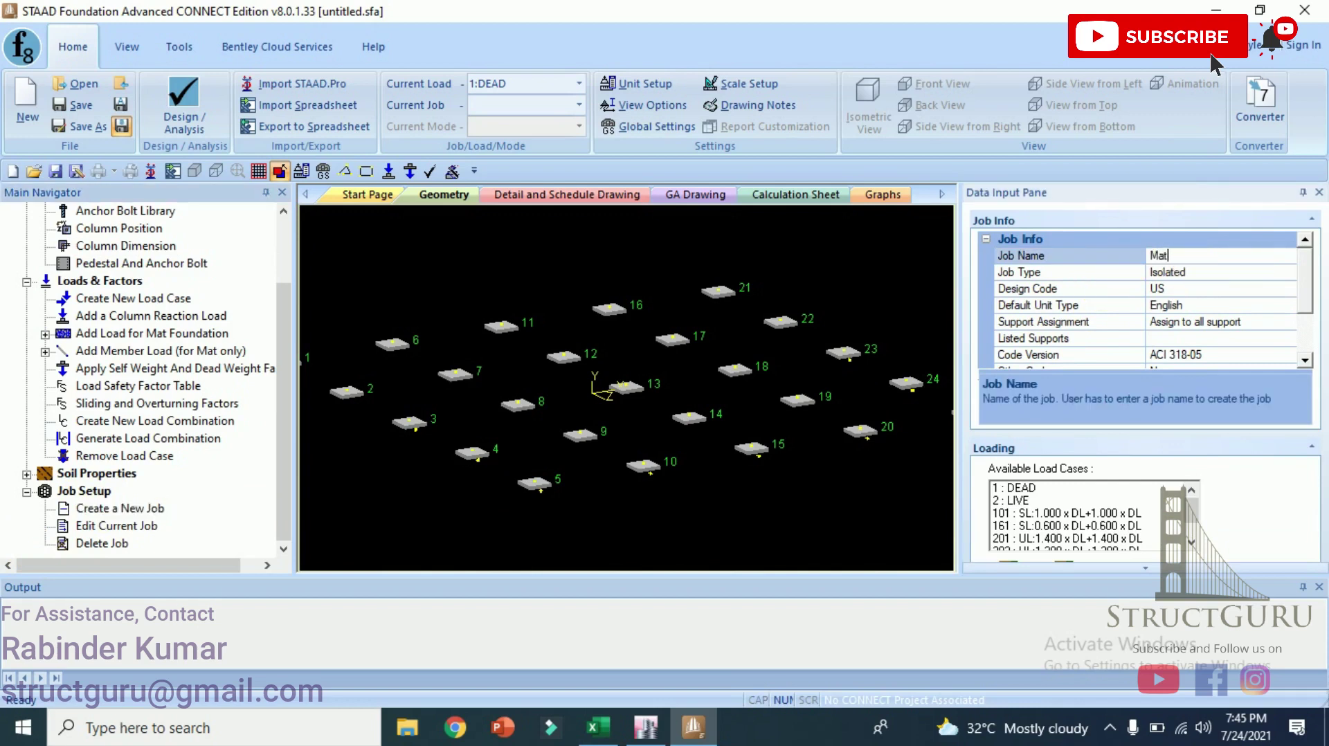
type("at")
left_click(1187, 276)
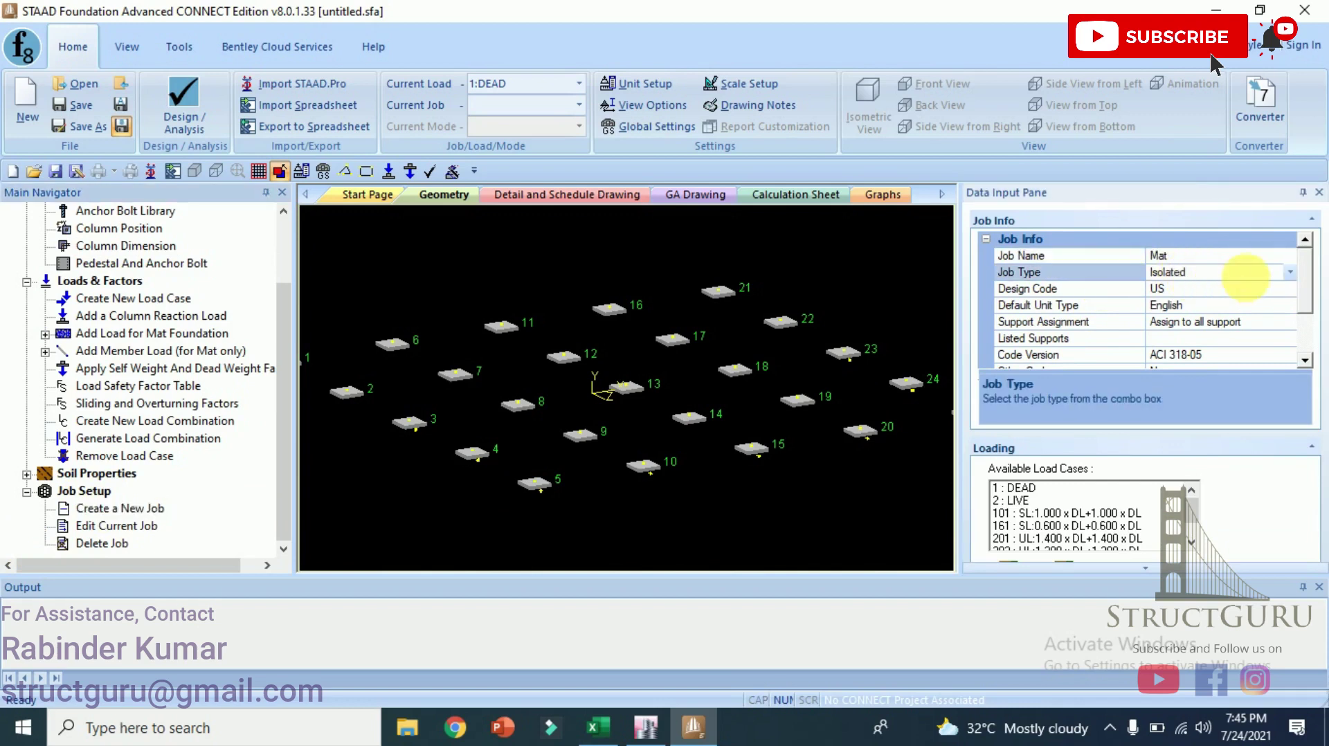
left_click(1289, 273)
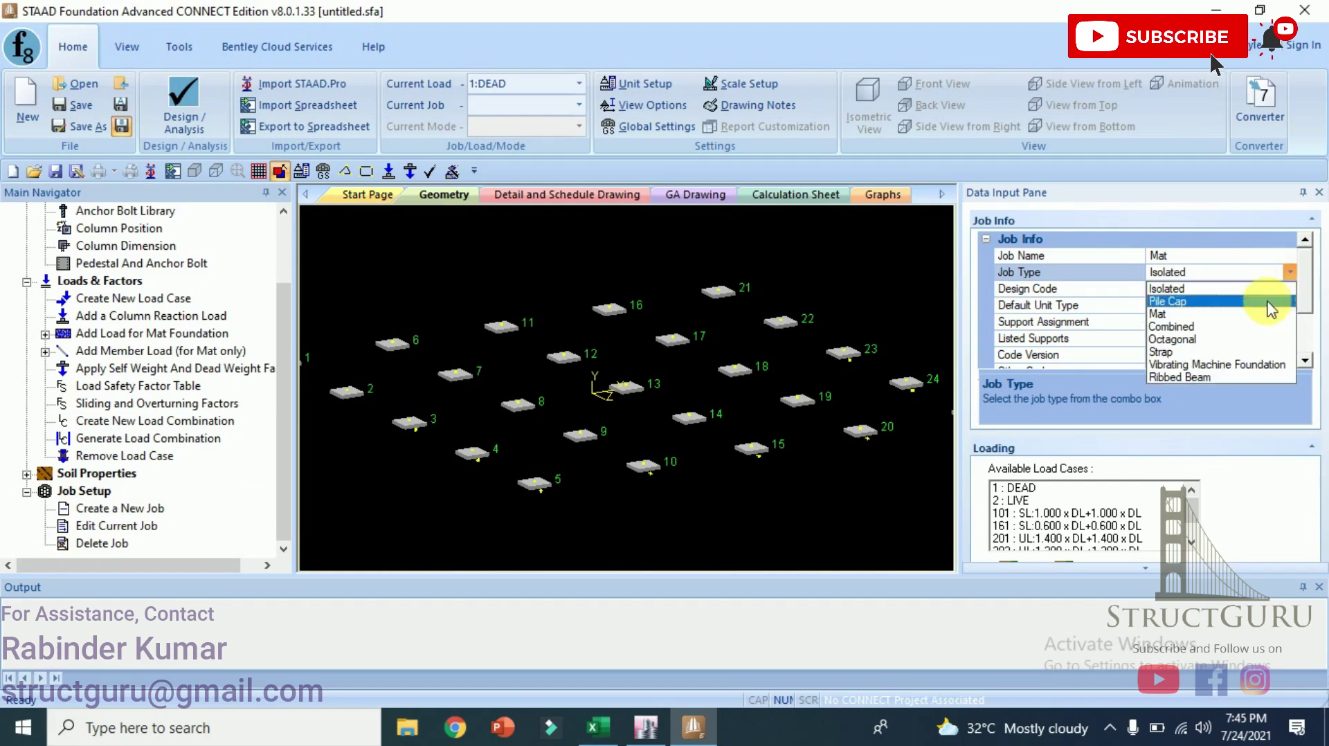
left_click(1219, 313)
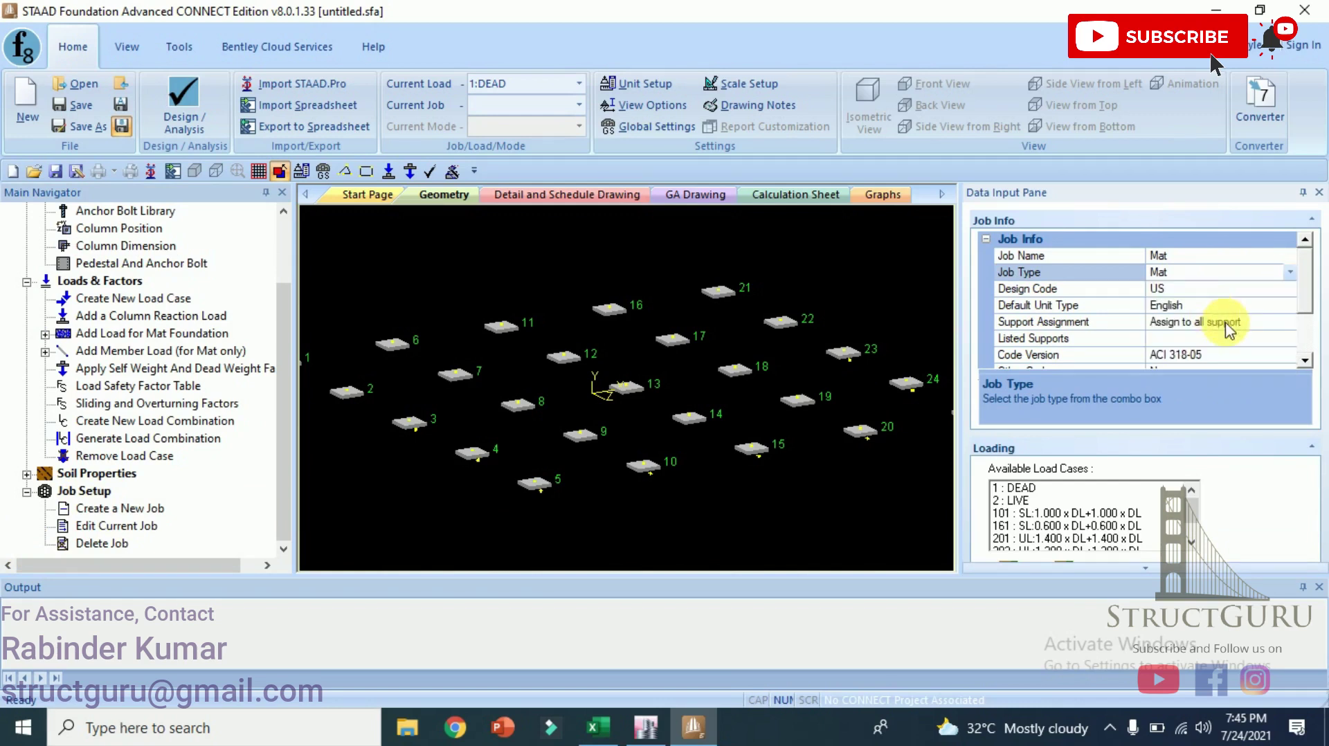
Set the job's design code to ACI 318-11.
scroll(1302, 298, "down", 3)
left_click(1288, 307)
left_click(1290, 305)
left_click(1236, 347)
left_click(1305, 360)
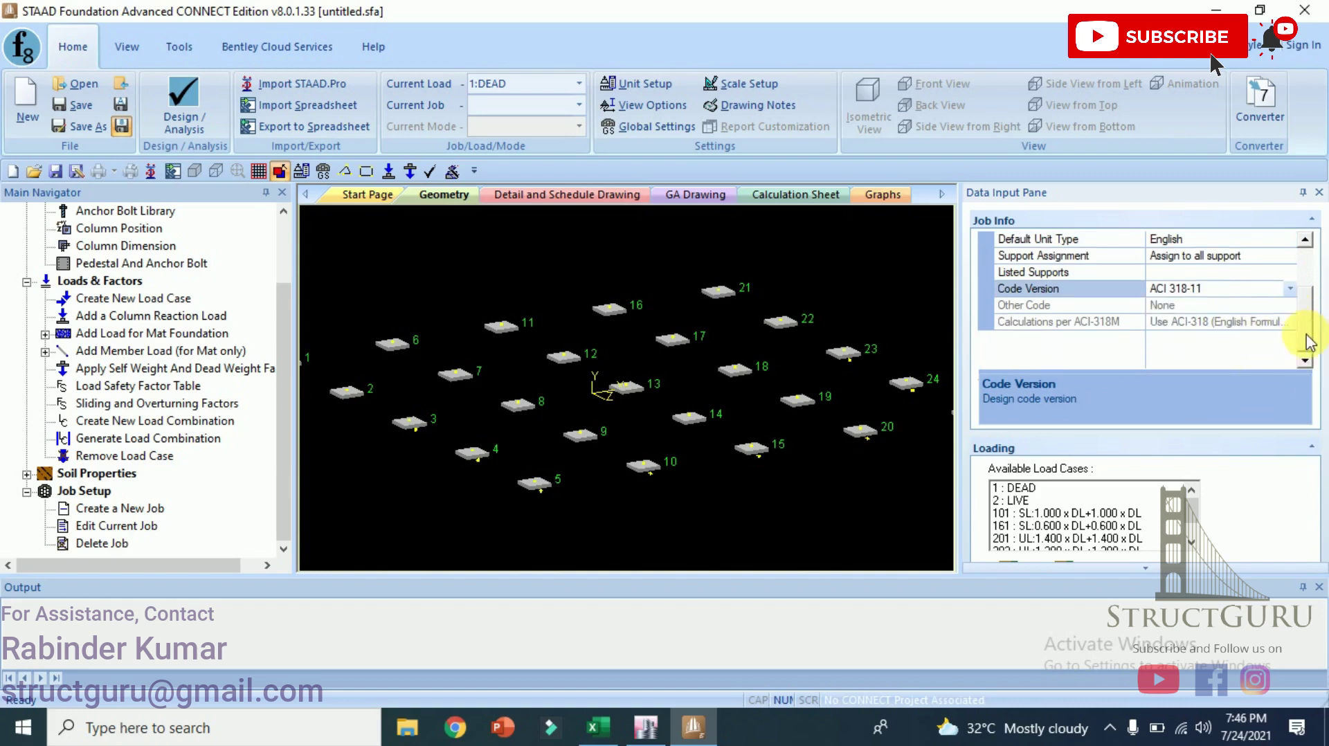
Include only the generated combinations, excluding DEAD and LIVE, and create the job.
scroll(1194, 516, "down", 1)
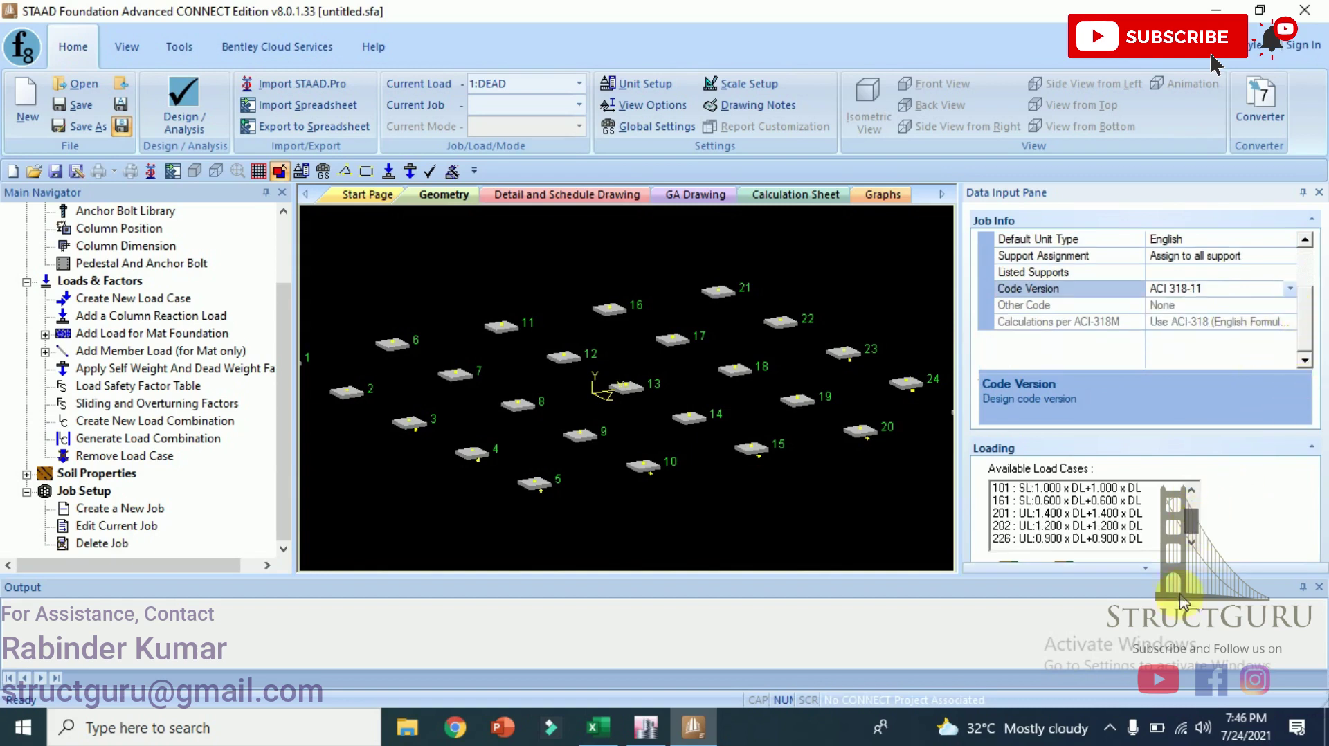
left_click_drag(1141, 570, 1135, 553)
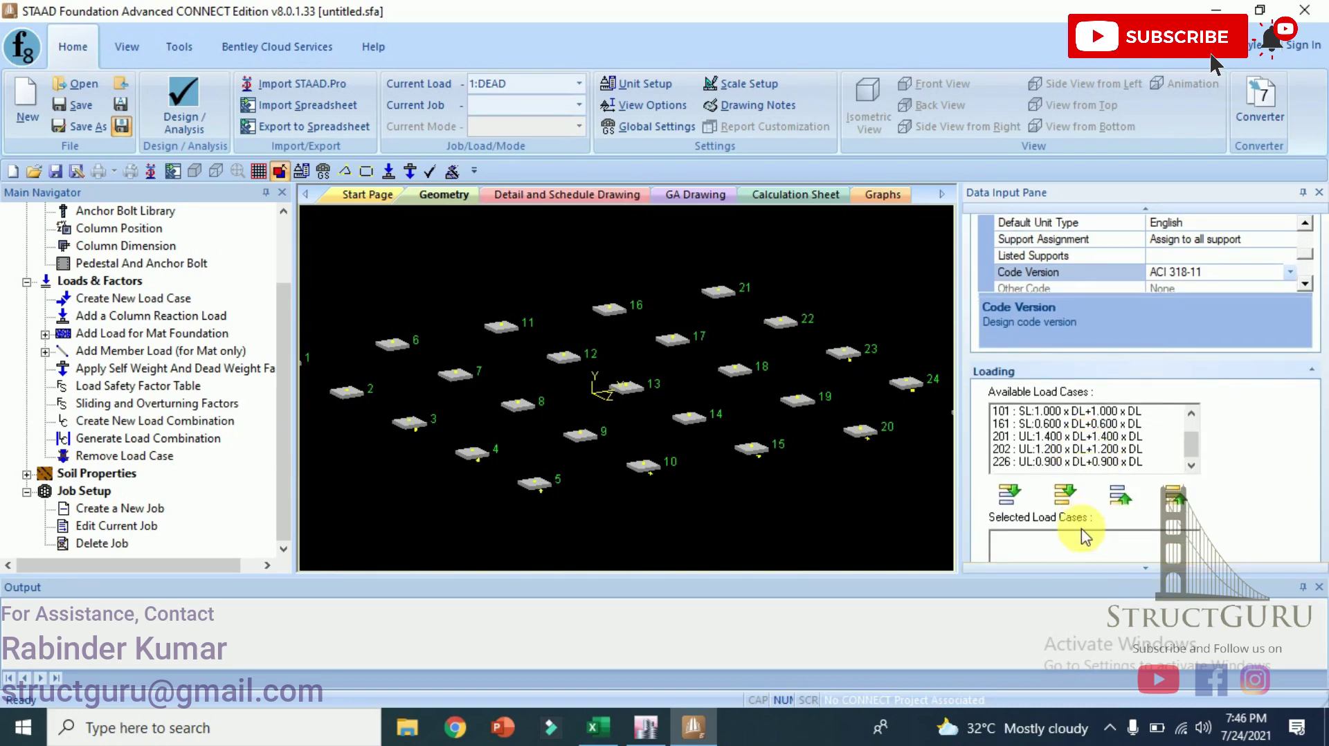
left_click(1066, 494)
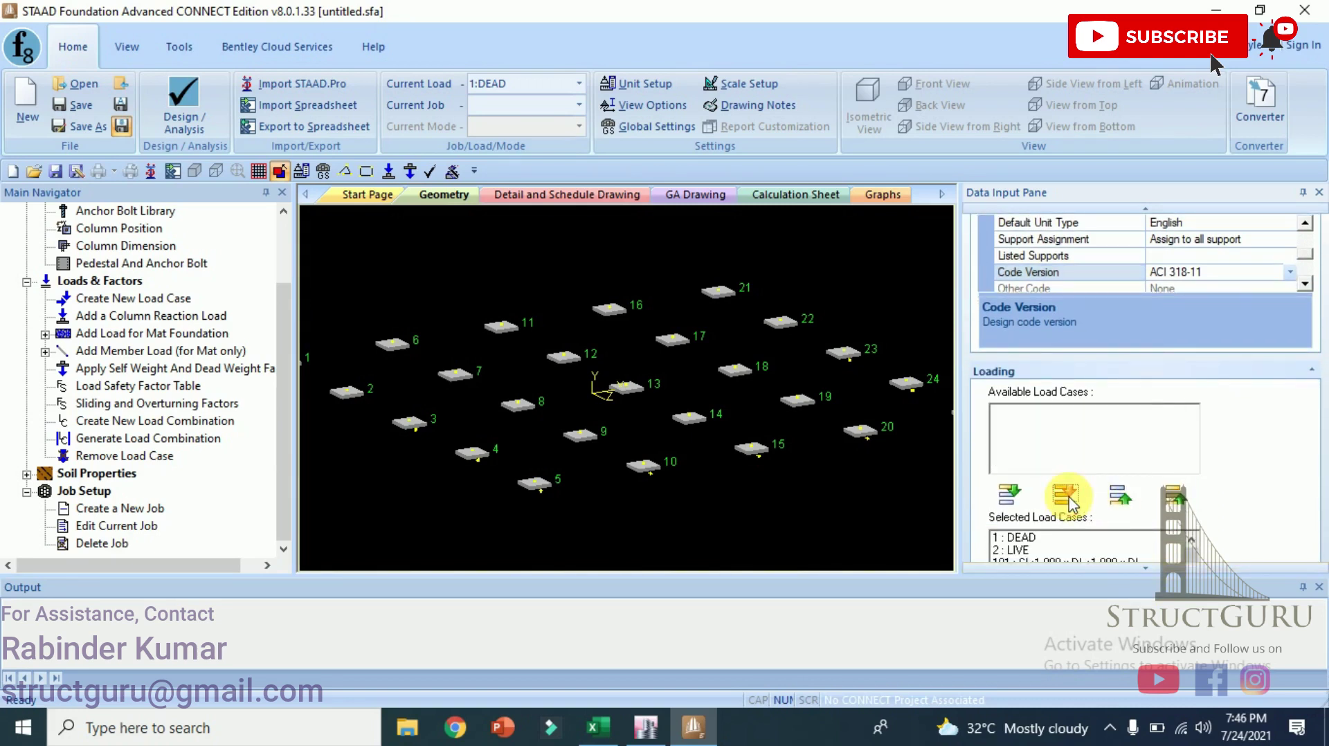
left_click(1036, 538)
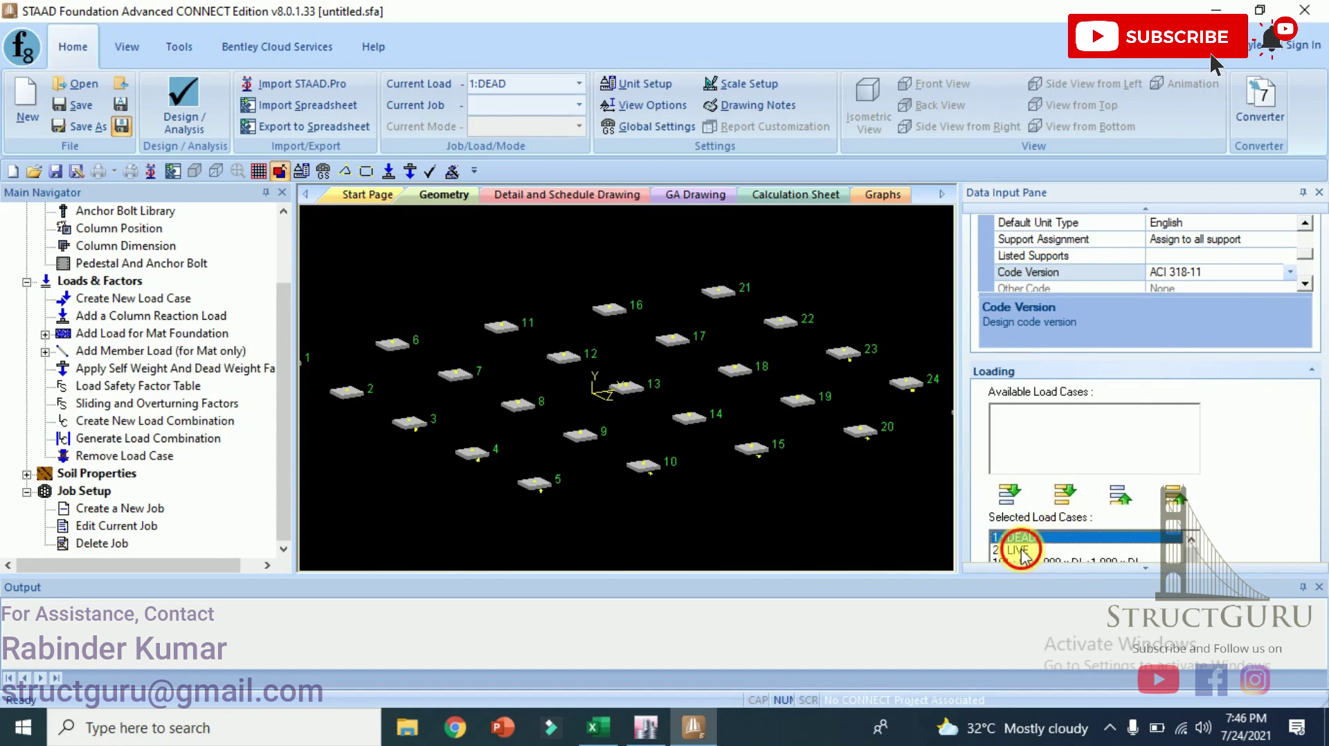
left_click(1018, 550, "shift")
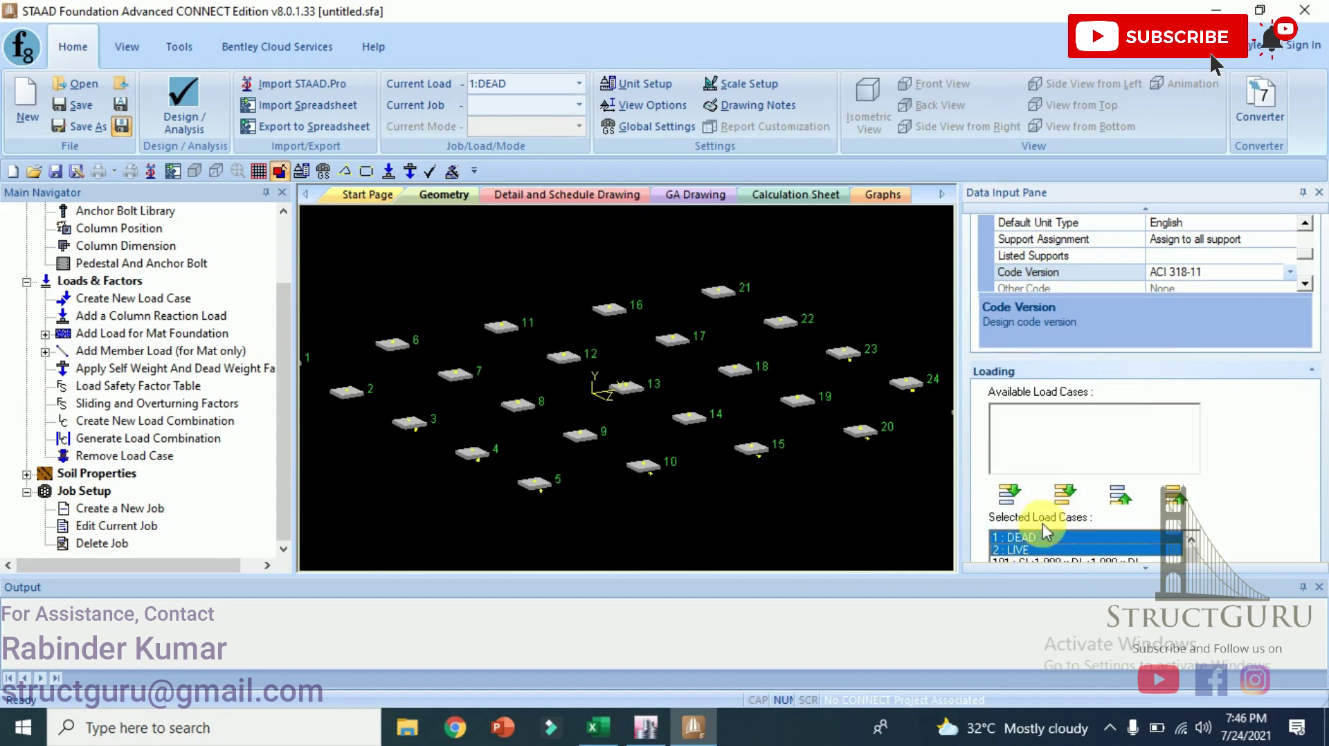
left_click(1118, 493)
scroll(1160, 559, "down", 3)
left_click(1115, 521)
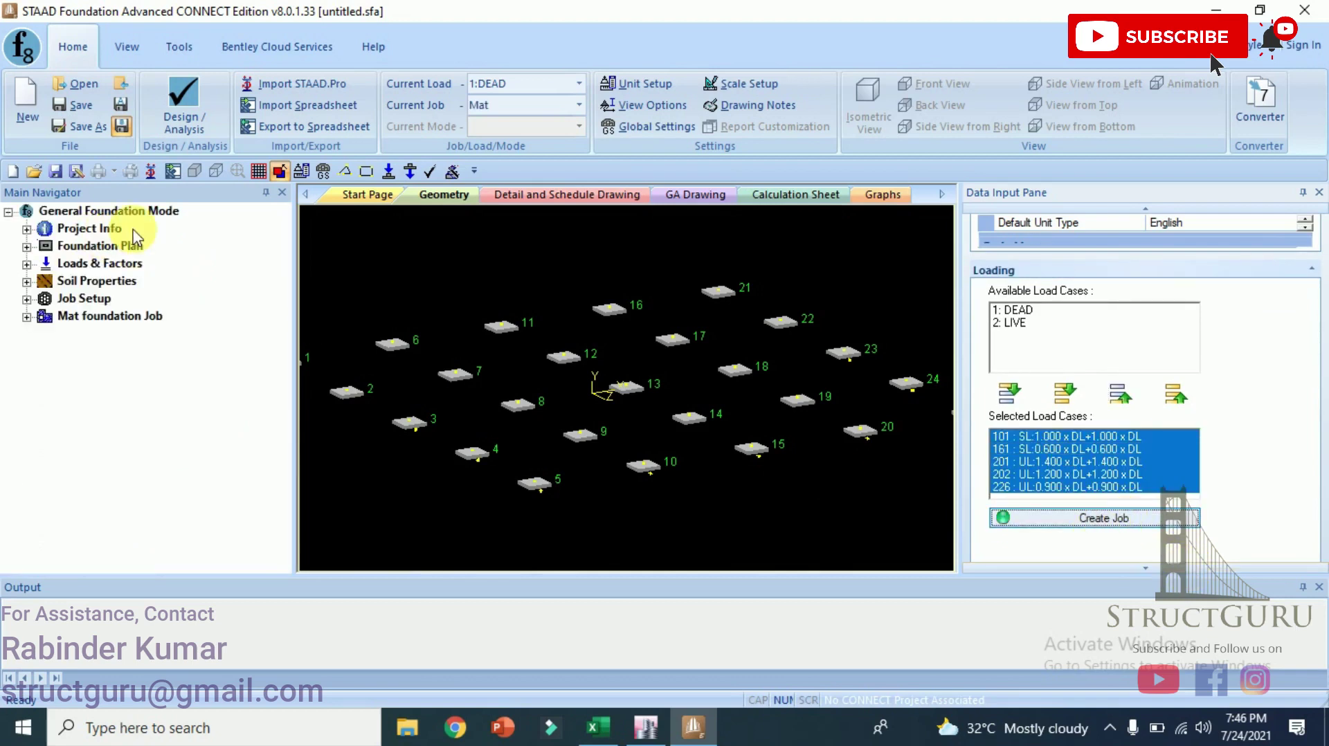
Expand the Mat job's Pile Layout, Mesh generation and Analysis properties to reveal meshing region types.
left_click(26, 316)
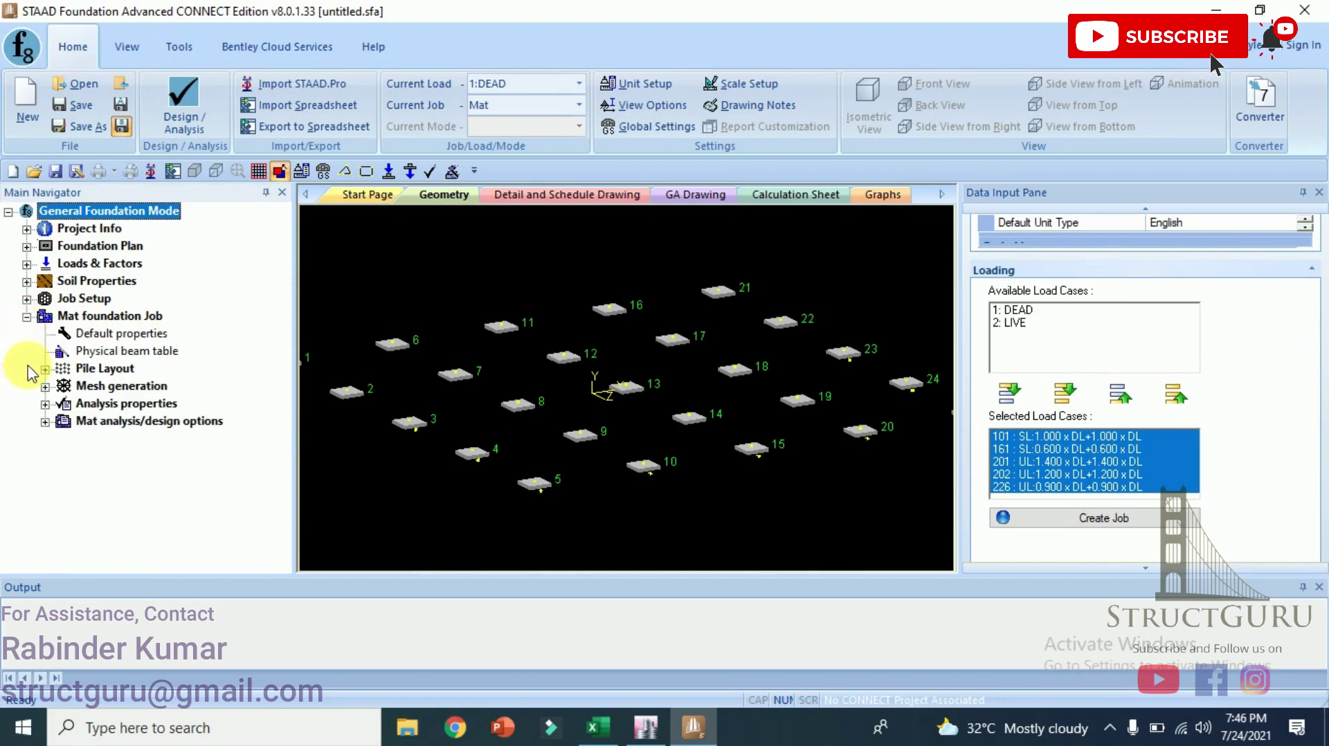
left_click(45, 369)
left_click(45, 439)
left_click(45, 491)
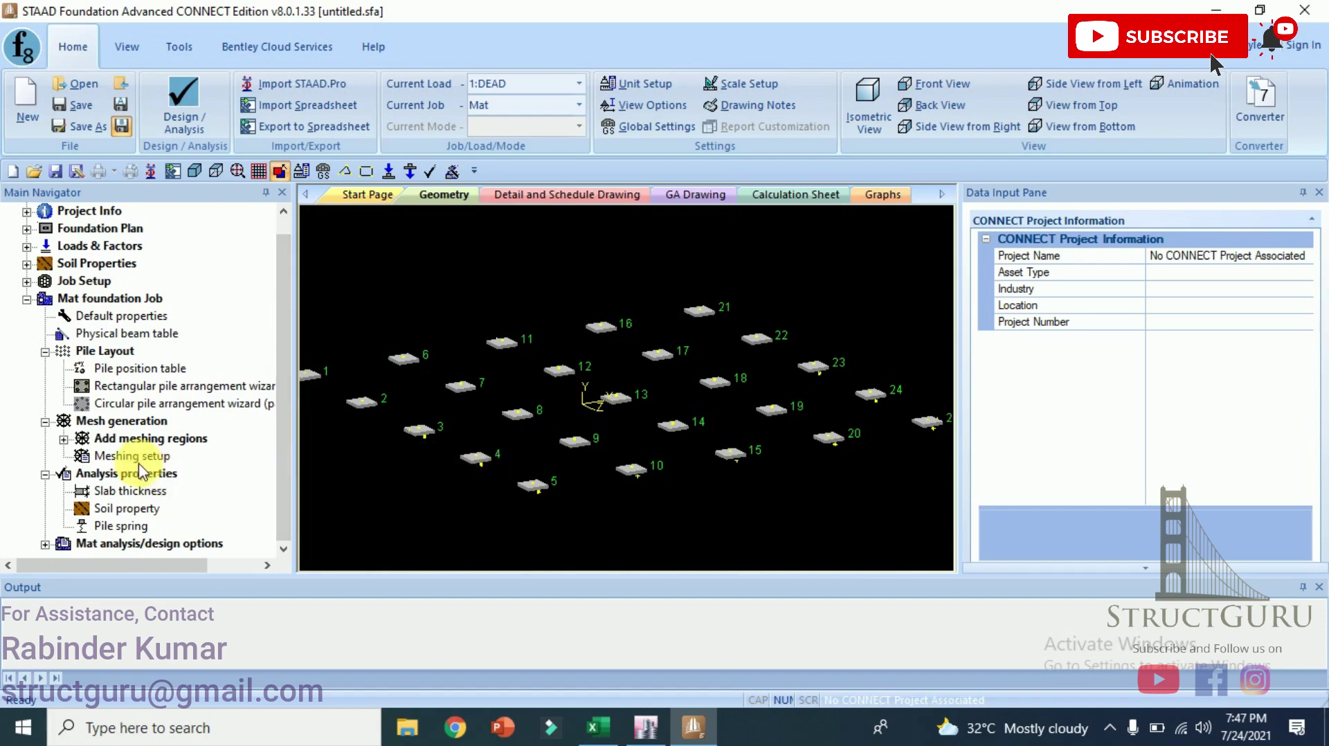
left_click(64, 440)
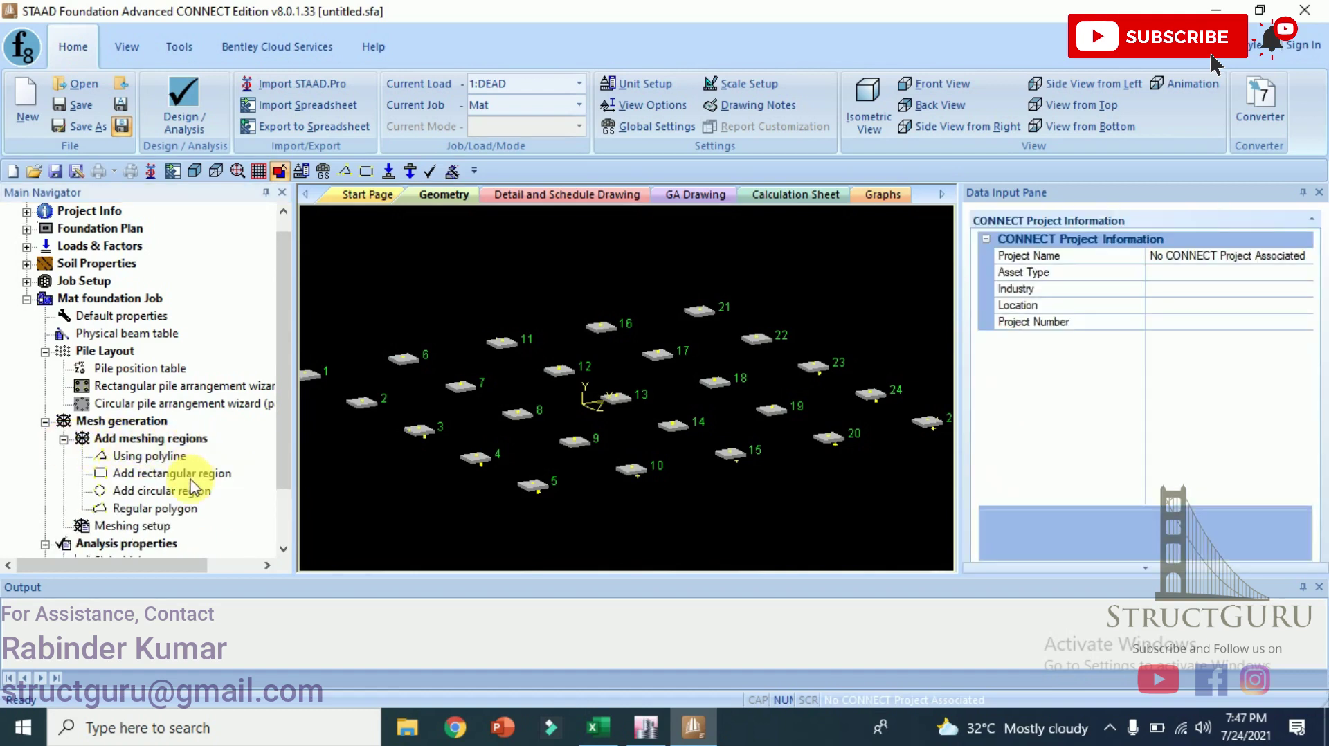
Add a rectangular meshing region at corner X 0, Z 0, length 60, width 60.
left_click(131, 478)
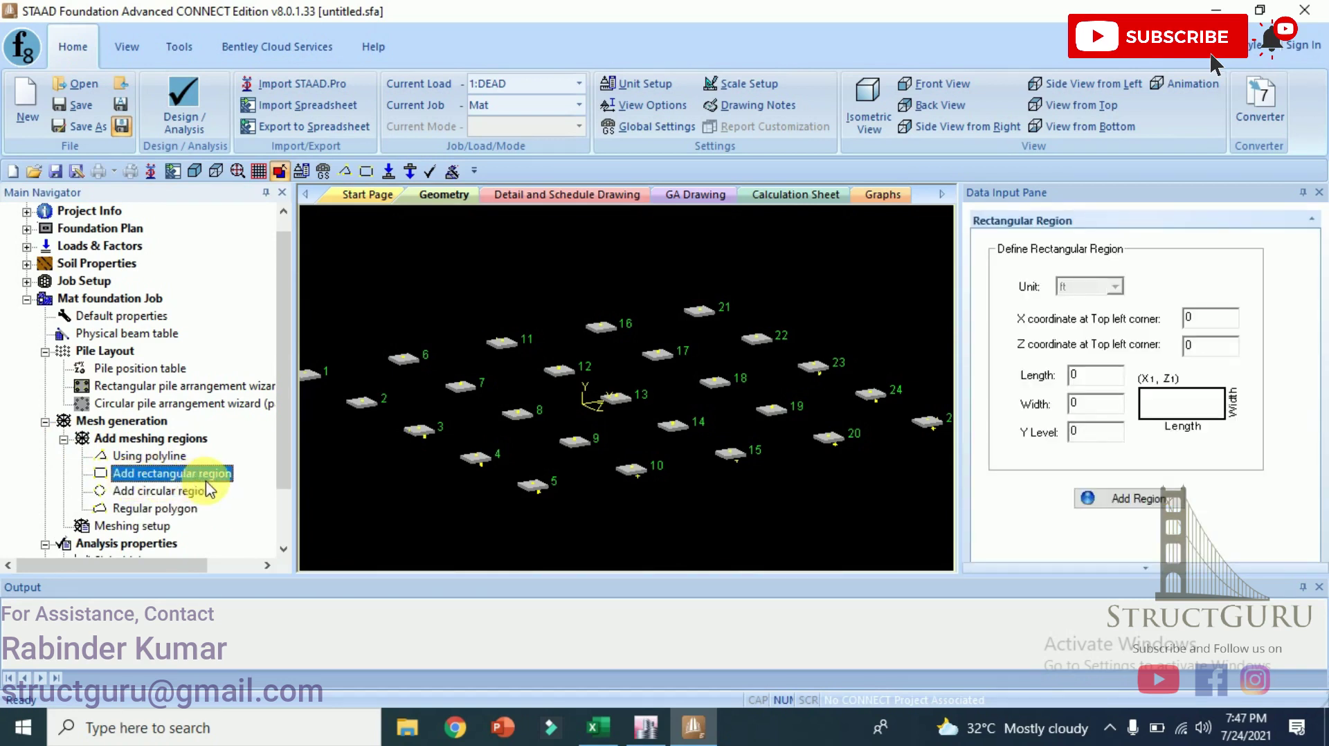
scroll(363, 415, "down", 1)
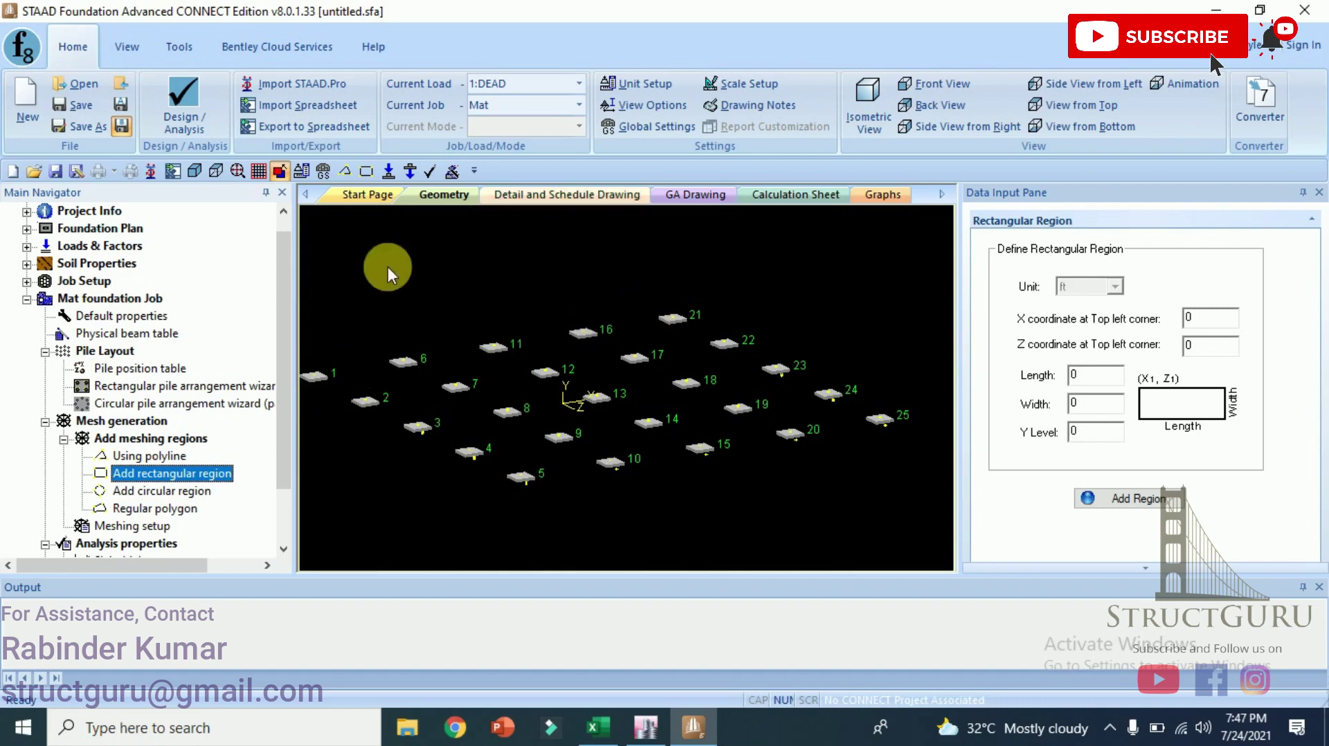
left_click(127, 47)
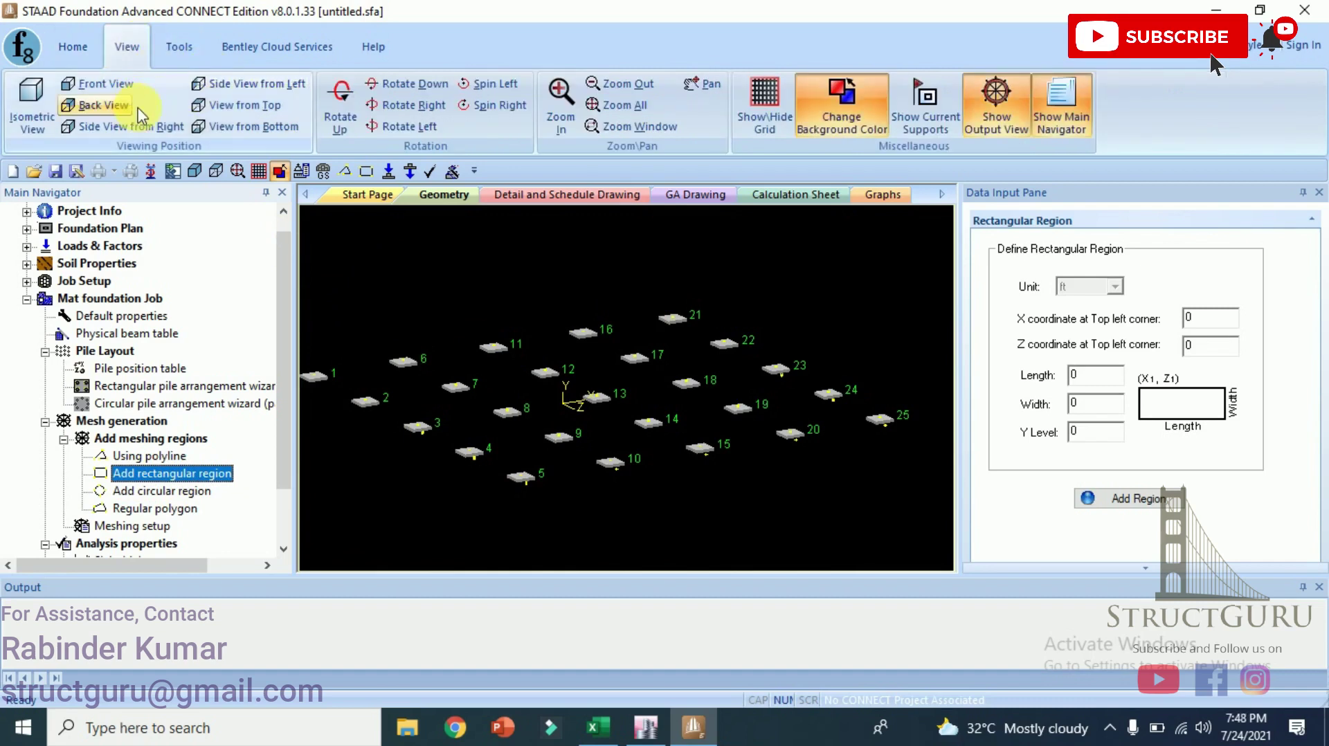
left_click(239, 105)
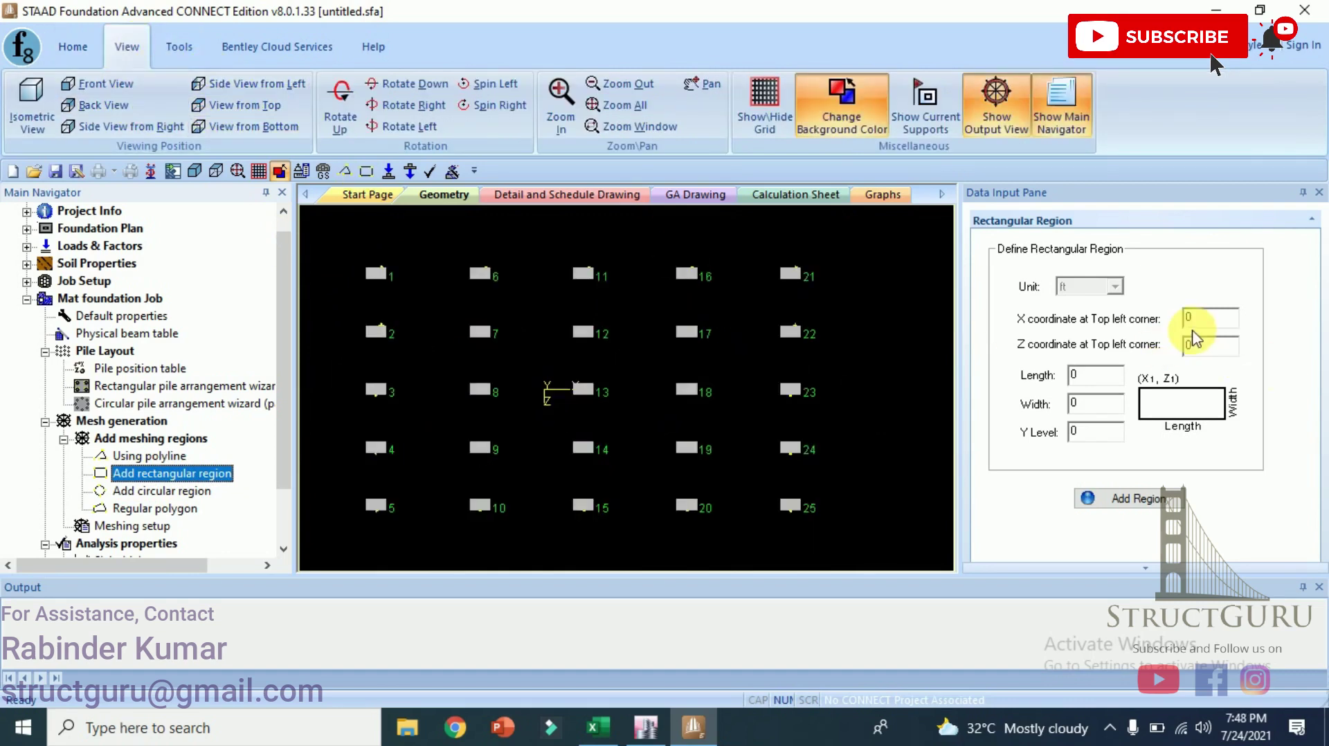
left_click(1205, 318)
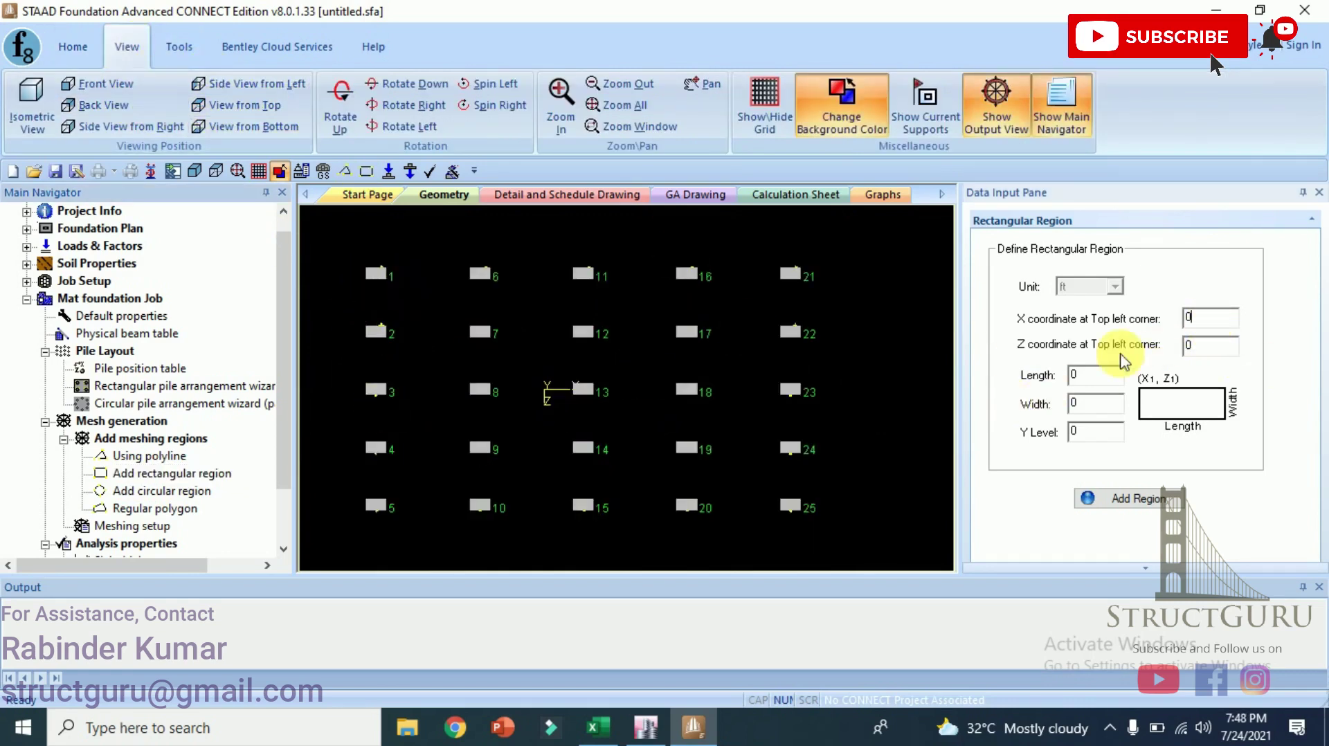
double_click(1083, 375)
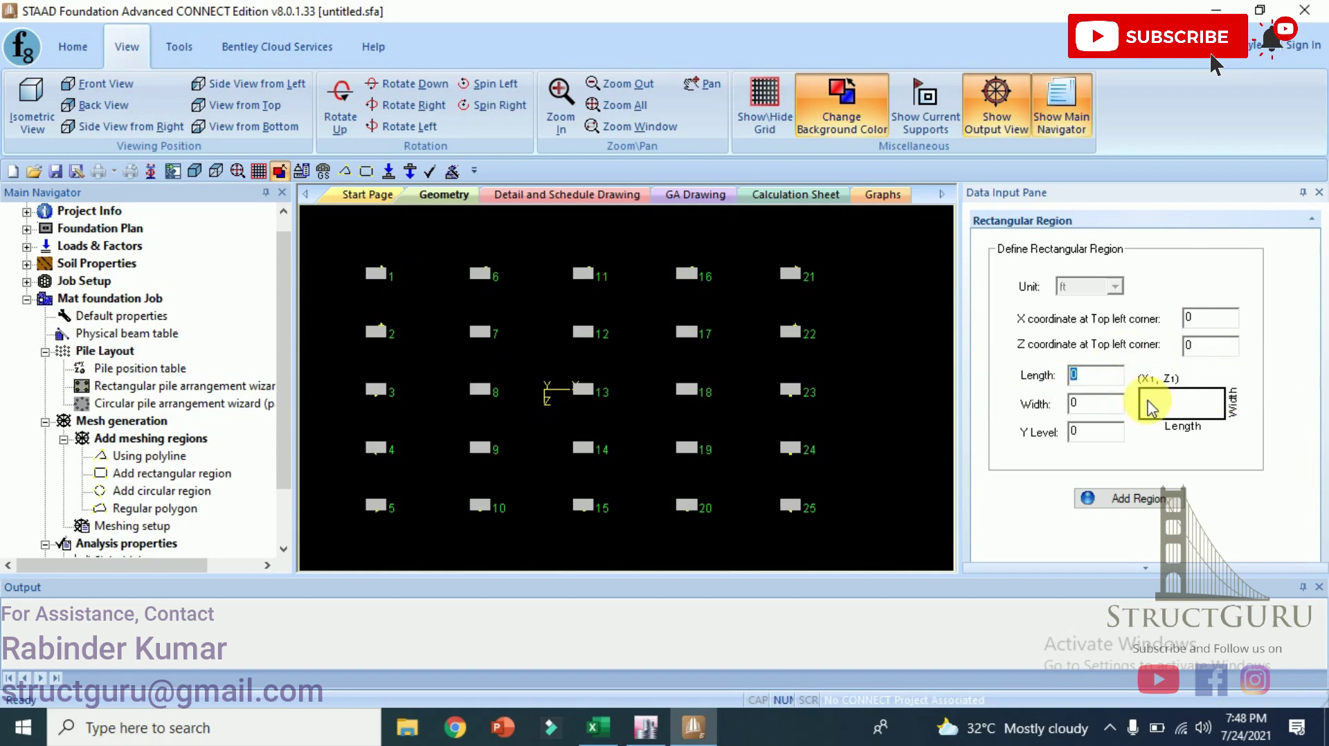
type("6")
left_click(1100, 405)
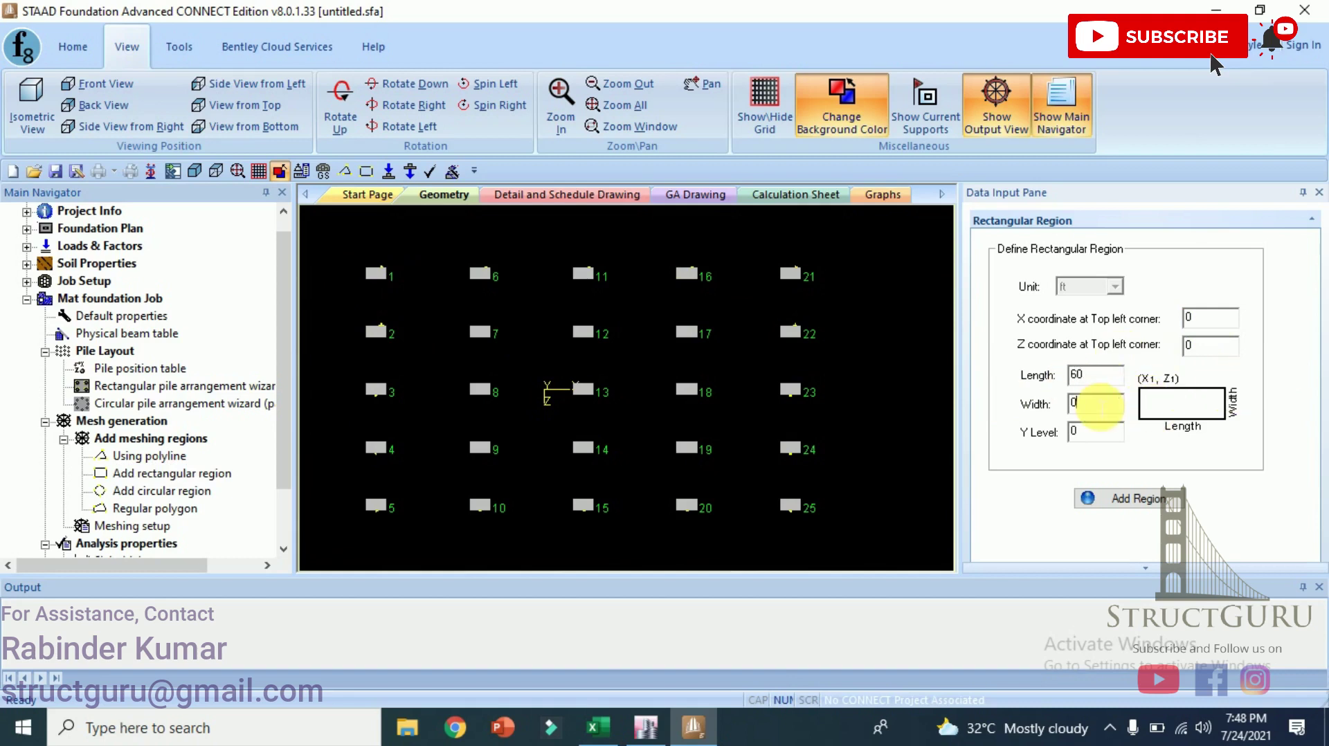
type("6")
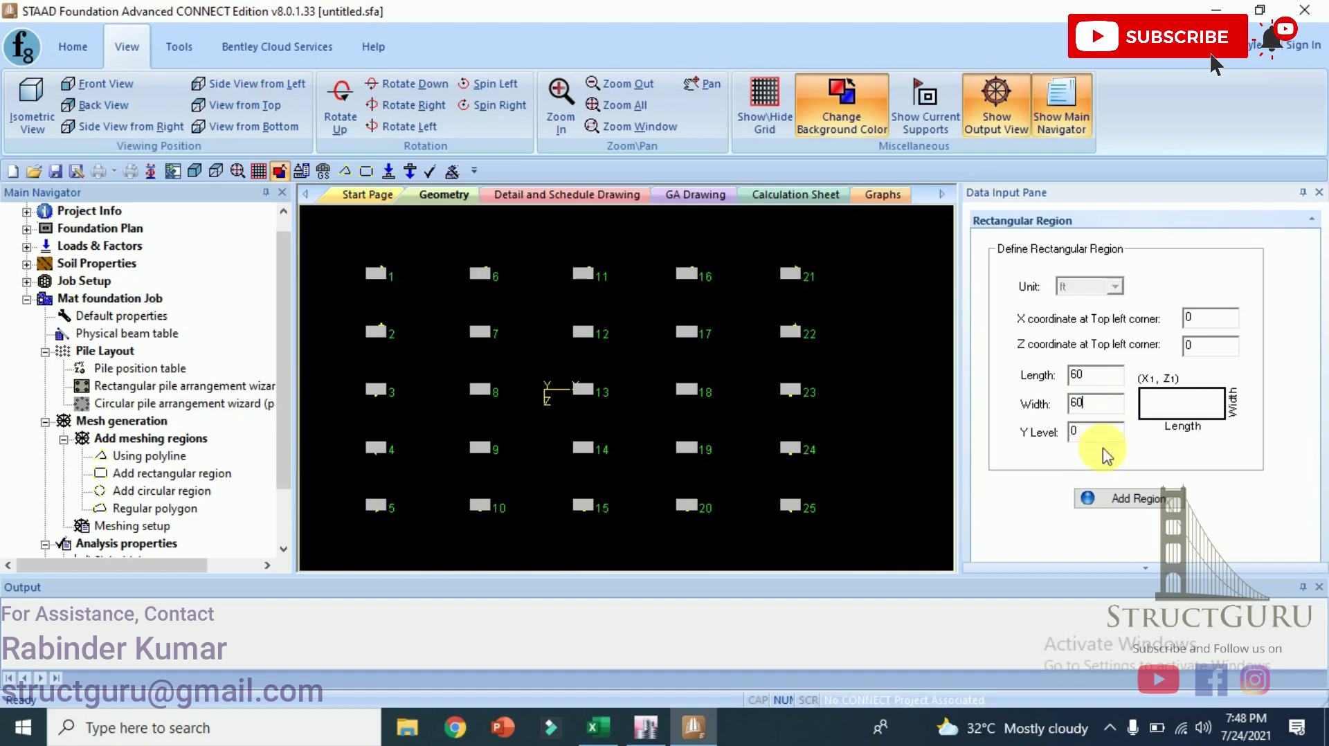
left_click(1125, 504)
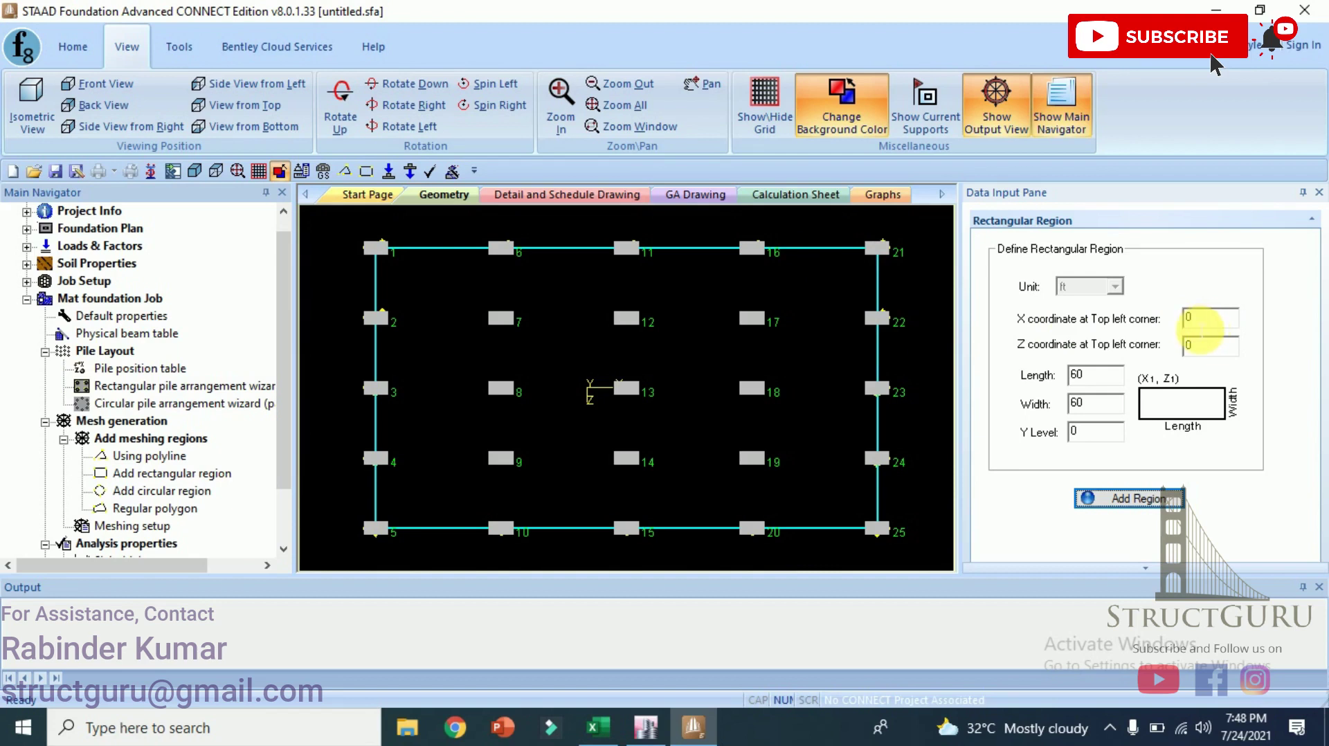
Add a 63 × 63 rectangular meshing region with its corner at -1.5, -1.5.
left_click(1205, 320)
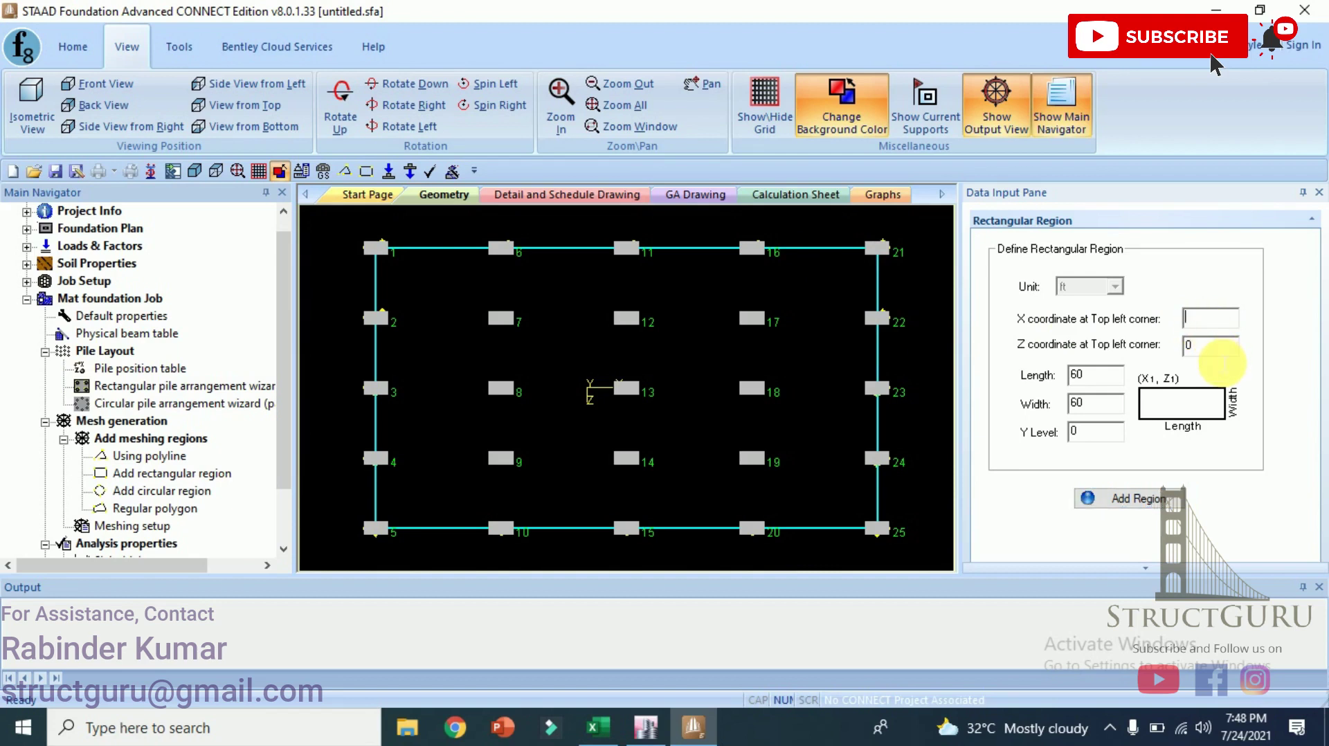
type("-")
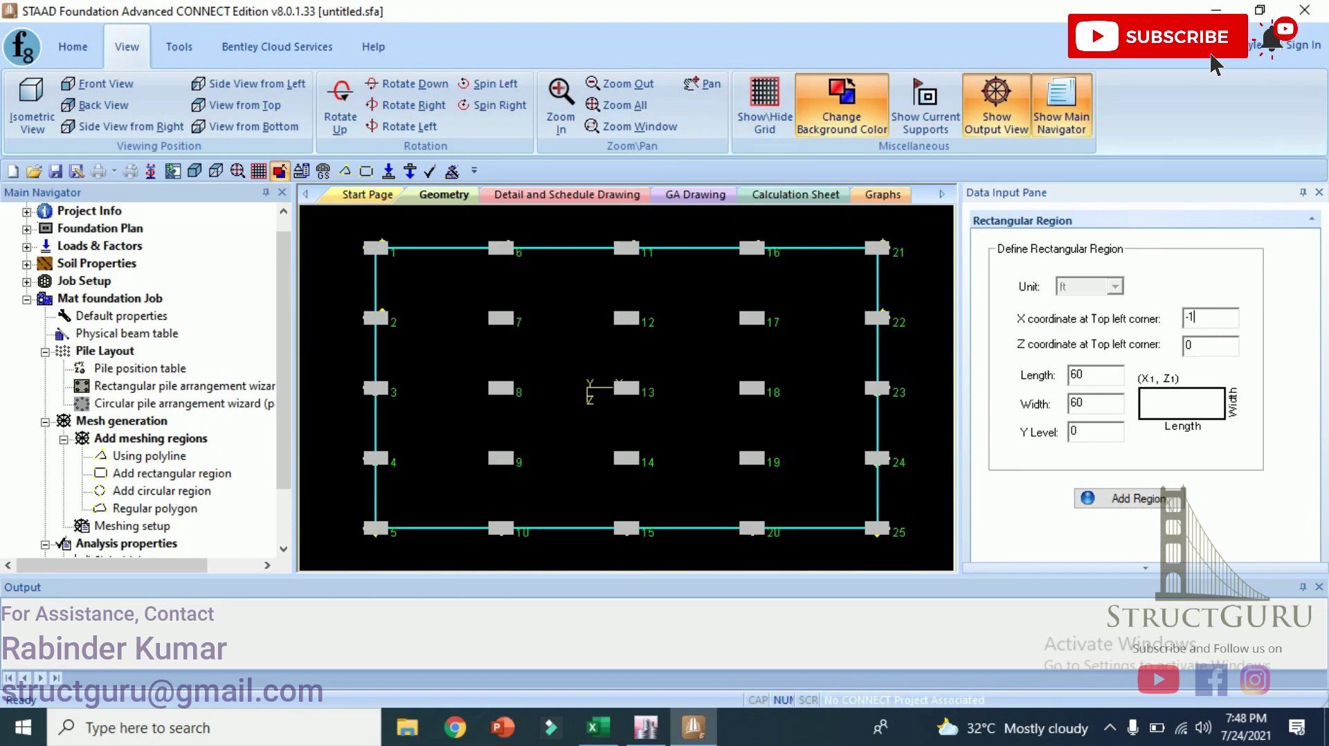
type("1.5")
left_click(1218, 356)
type("1")
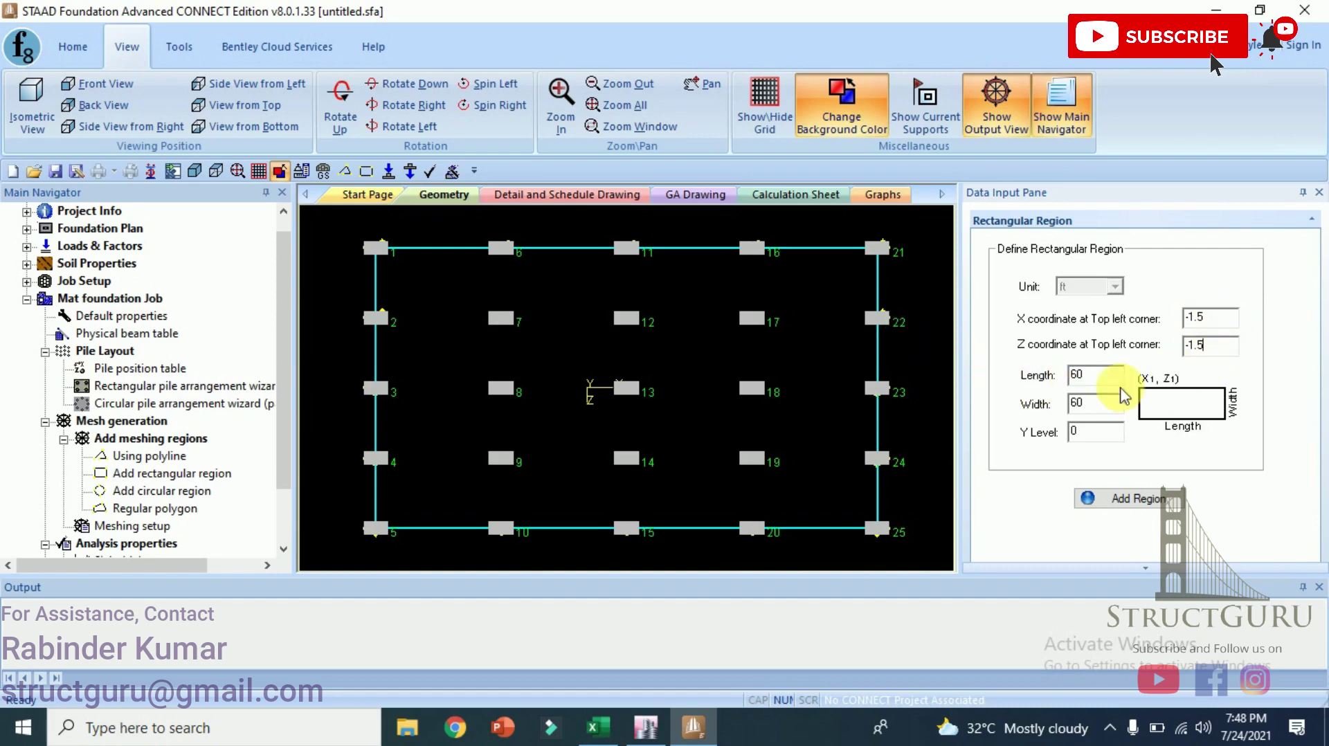
left_click(1101, 376)
type("3")
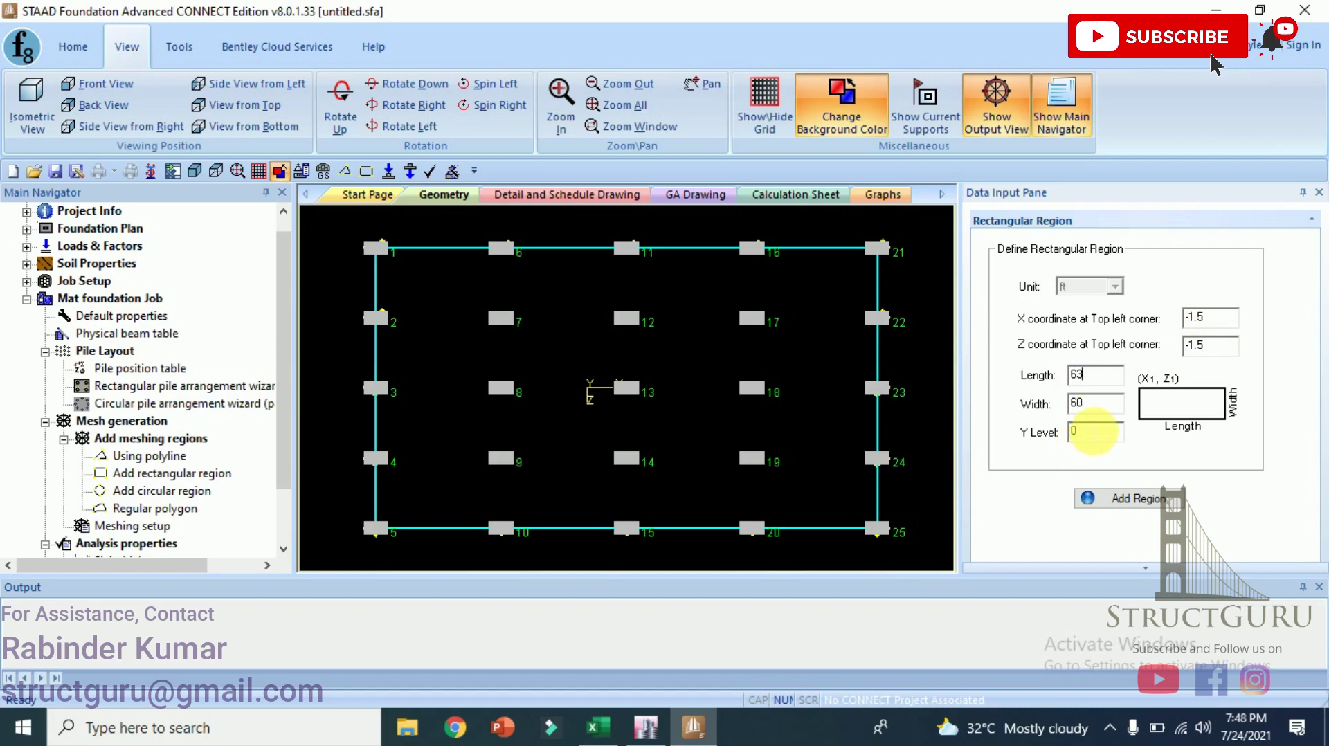
left_click(1102, 405)
type("3")
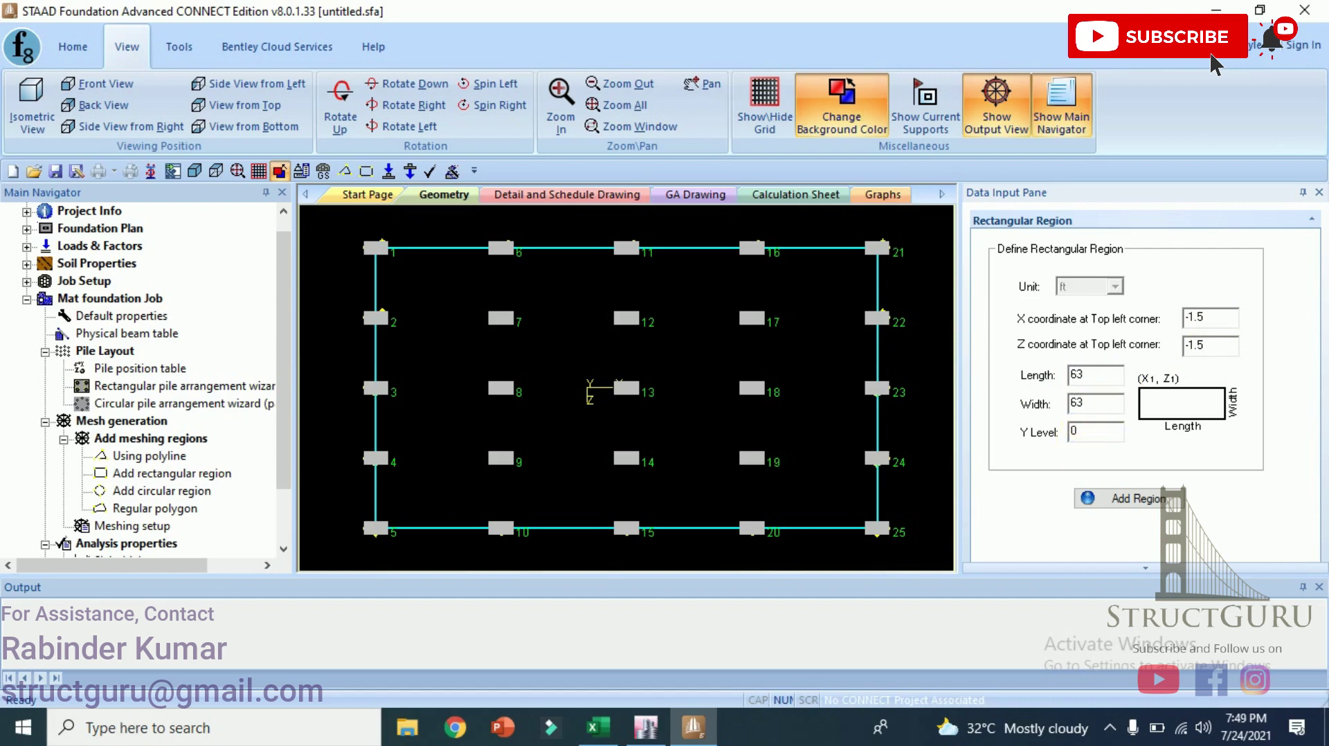
left_click(1115, 504)
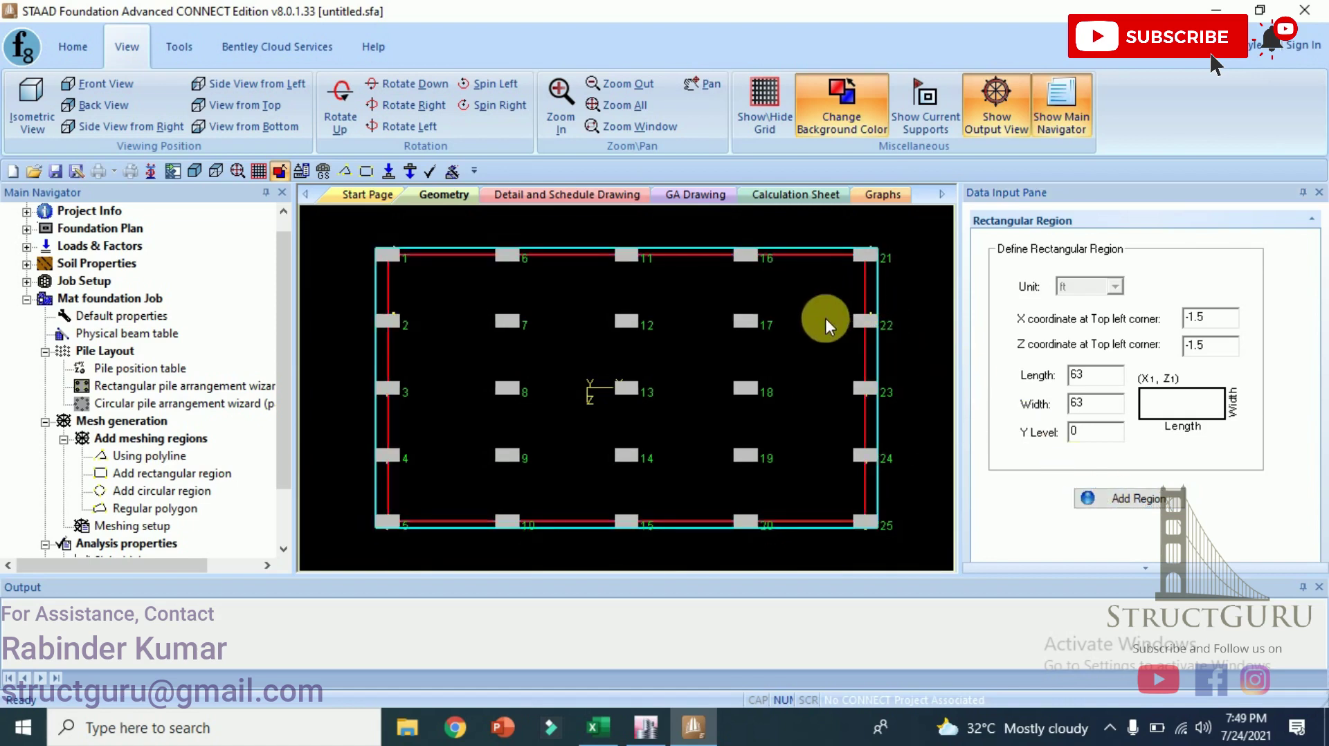
Delete the old 60 × 60 boundary region and confirm the deletion.
key("Delete")
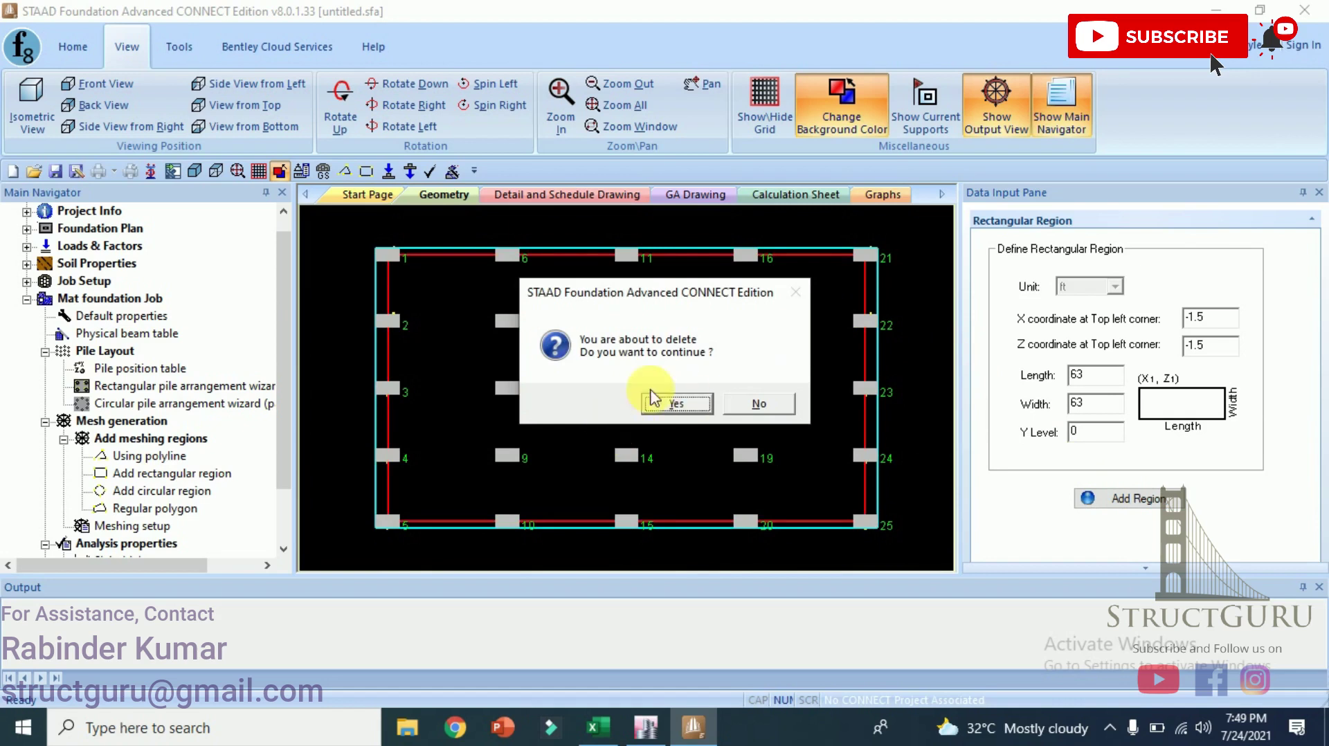
left_click(675, 403)
left_click(677, 401)
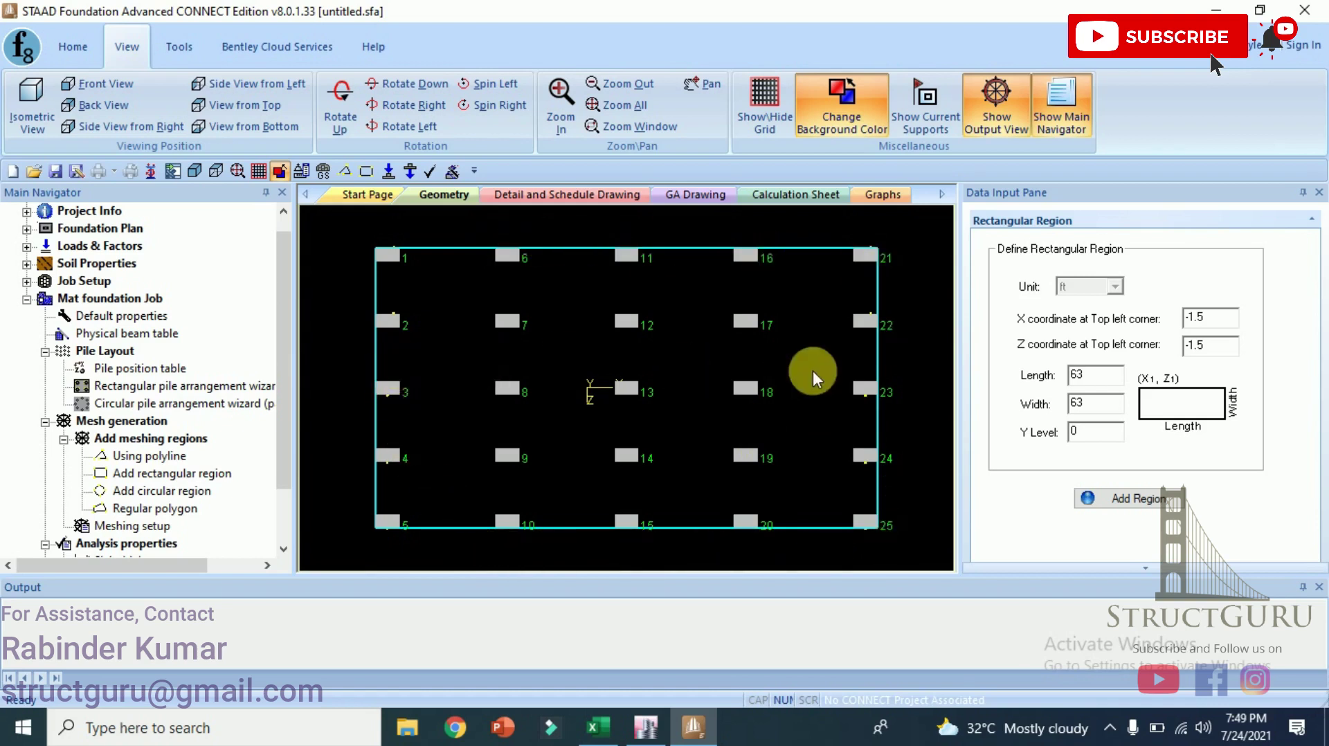
scroll(270, 498, "down", 2)
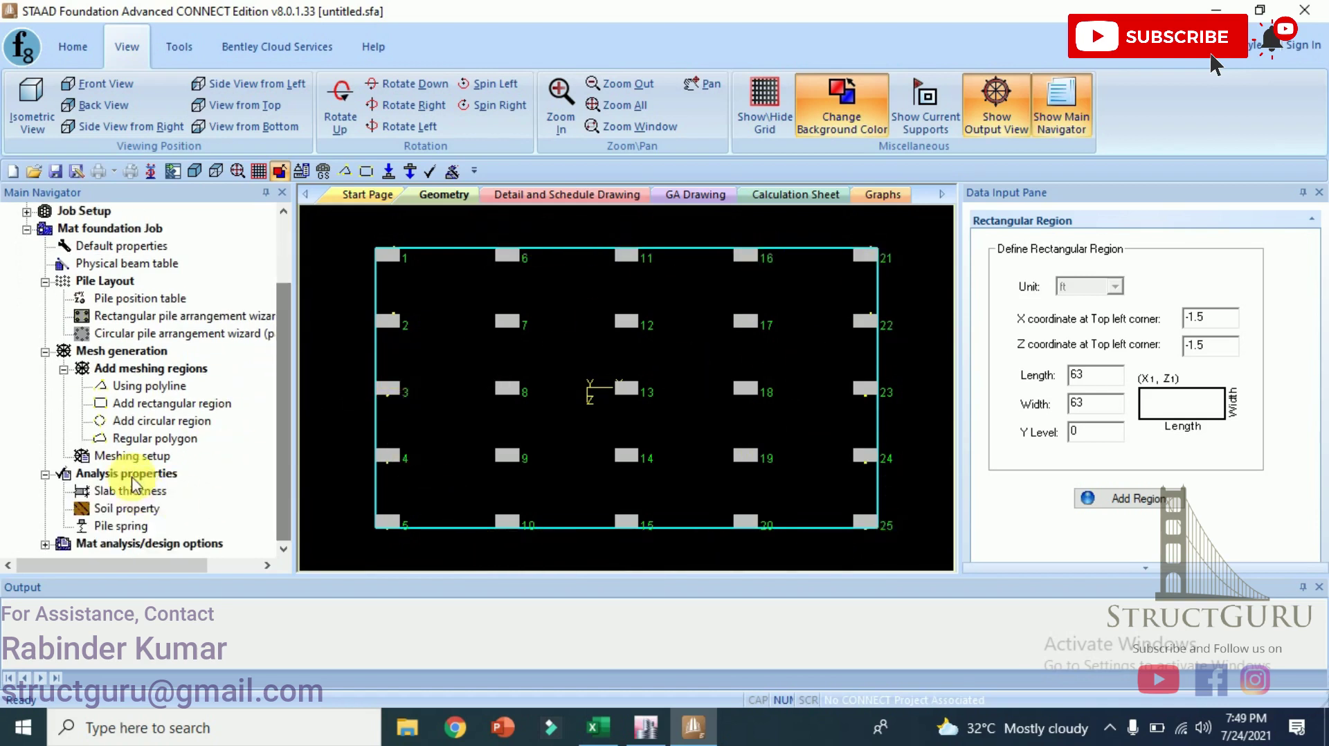
Register the slab outline as a boundary region named 'Raft'.
left_click(123, 458)
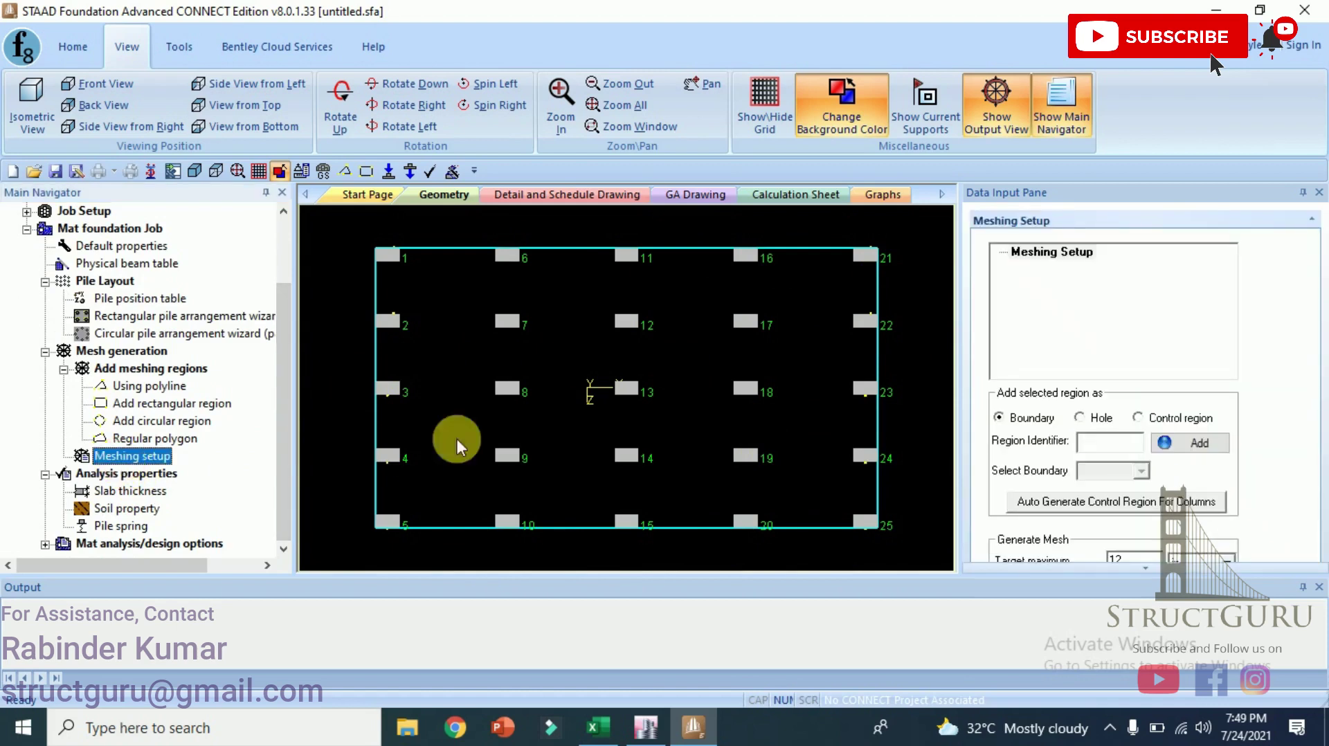
left_click(1110, 444)
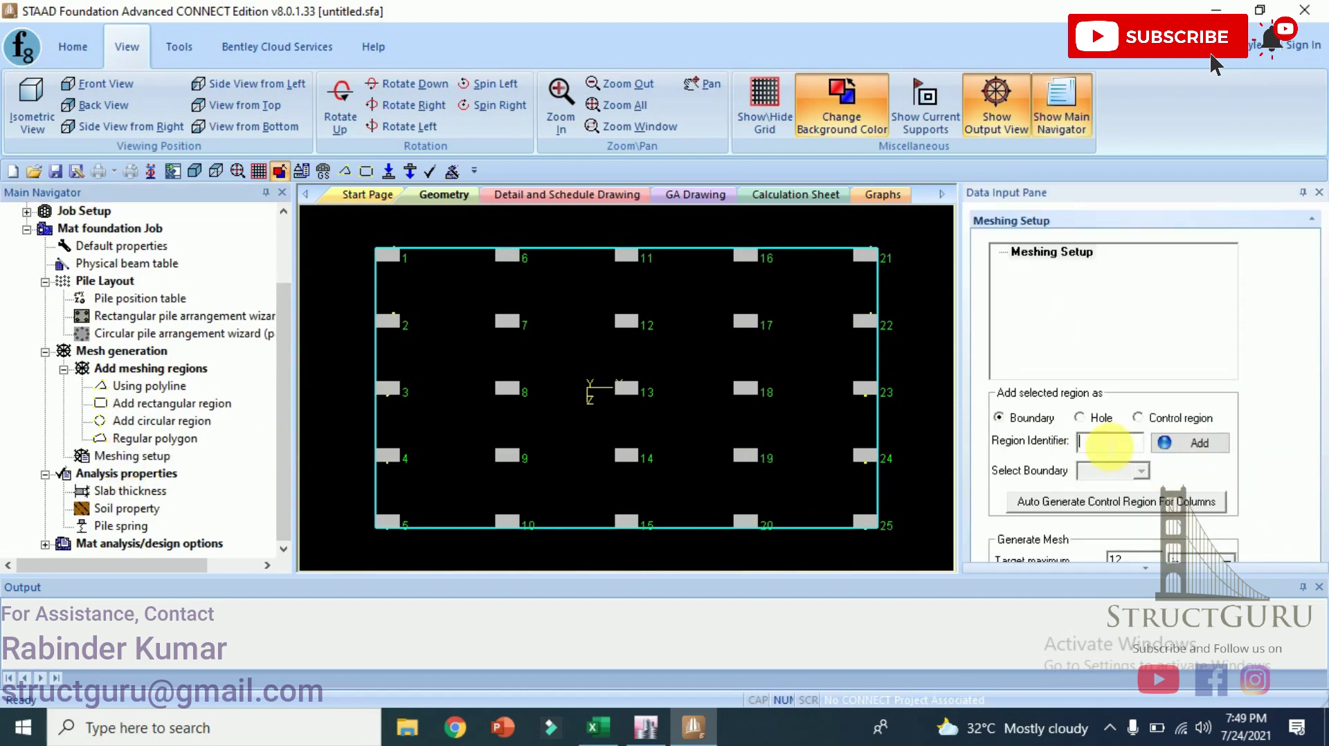
left_click(900, 422)
left_click(1118, 447)
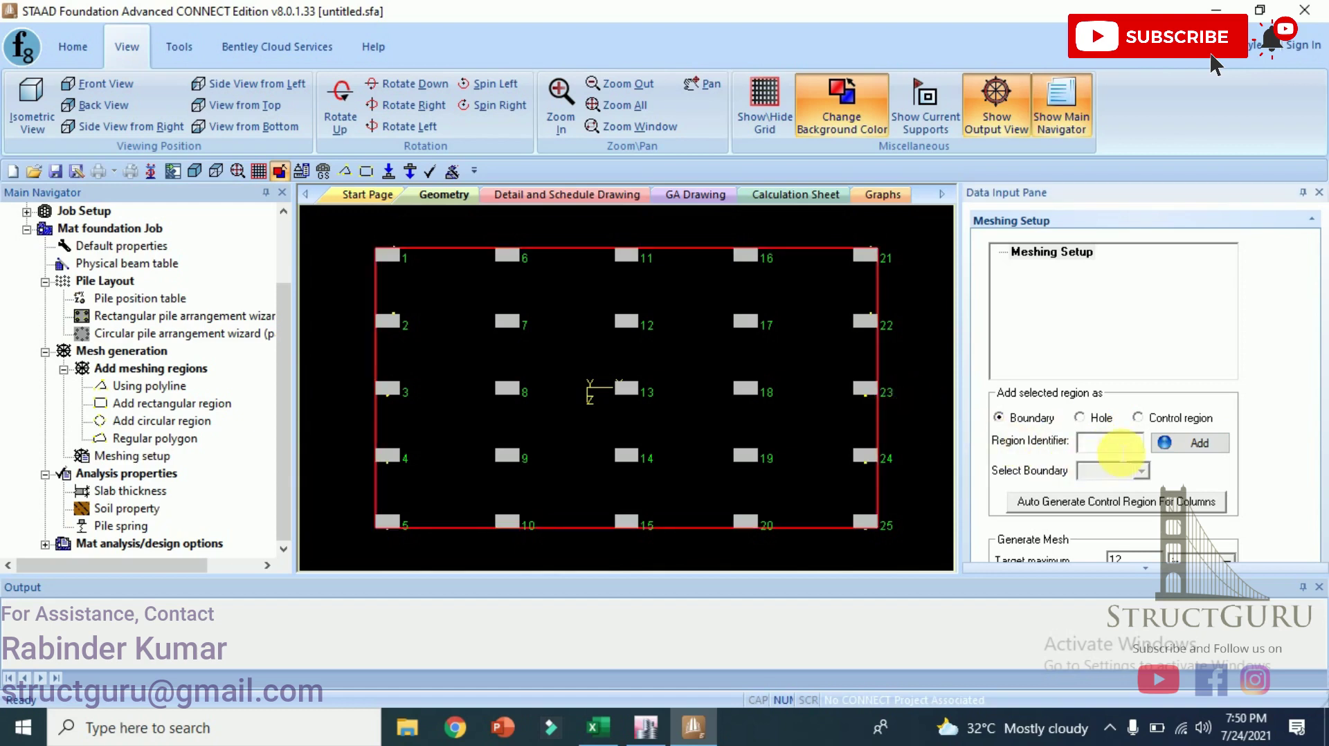
type("Raft")
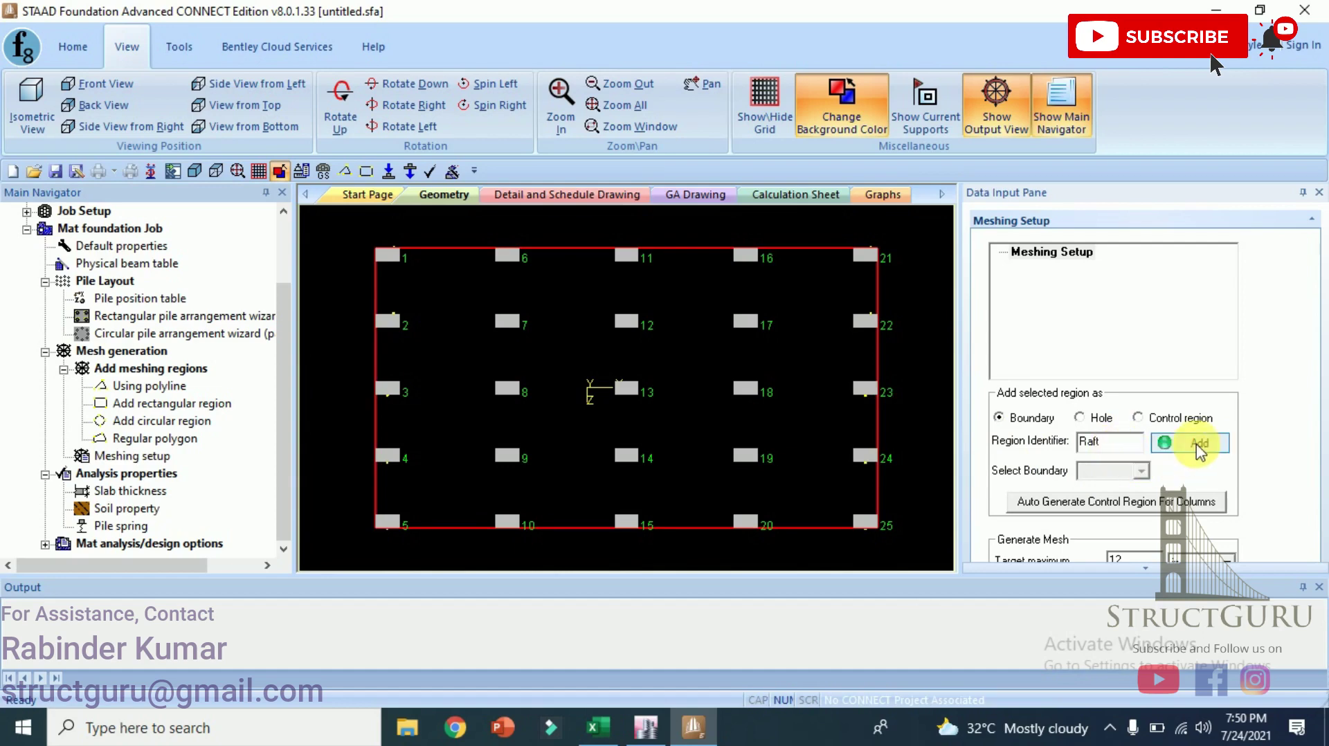
left_click(1198, 446)
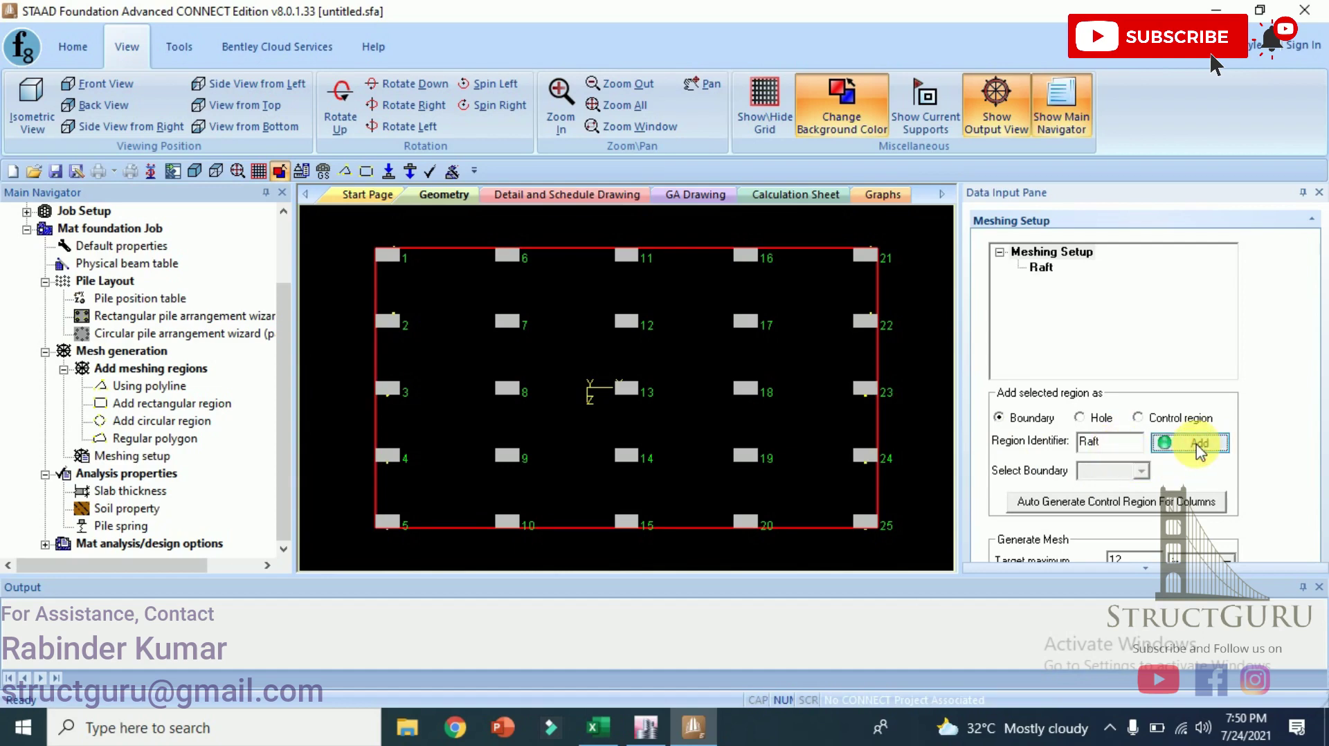
Mesh the Raft region into quadrilateral plates.
left_click(1042, 269)
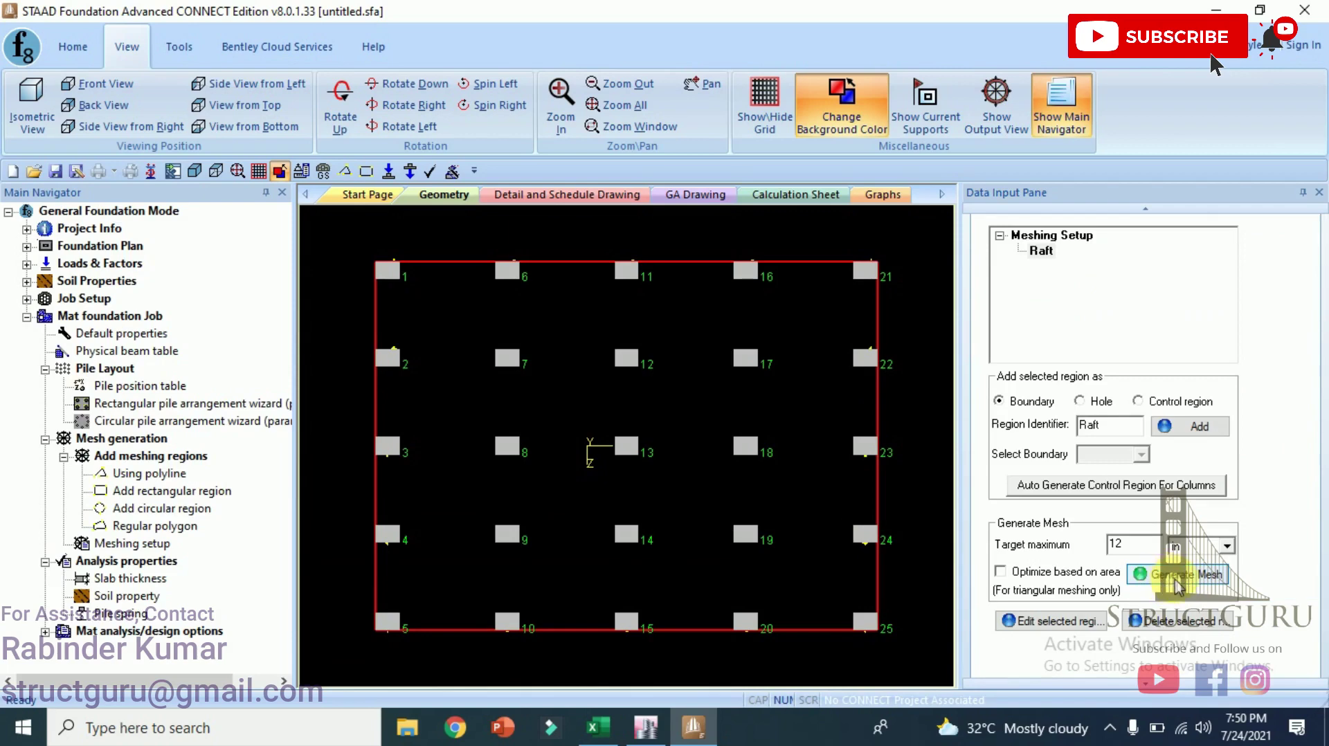
left_click(1181, 580)
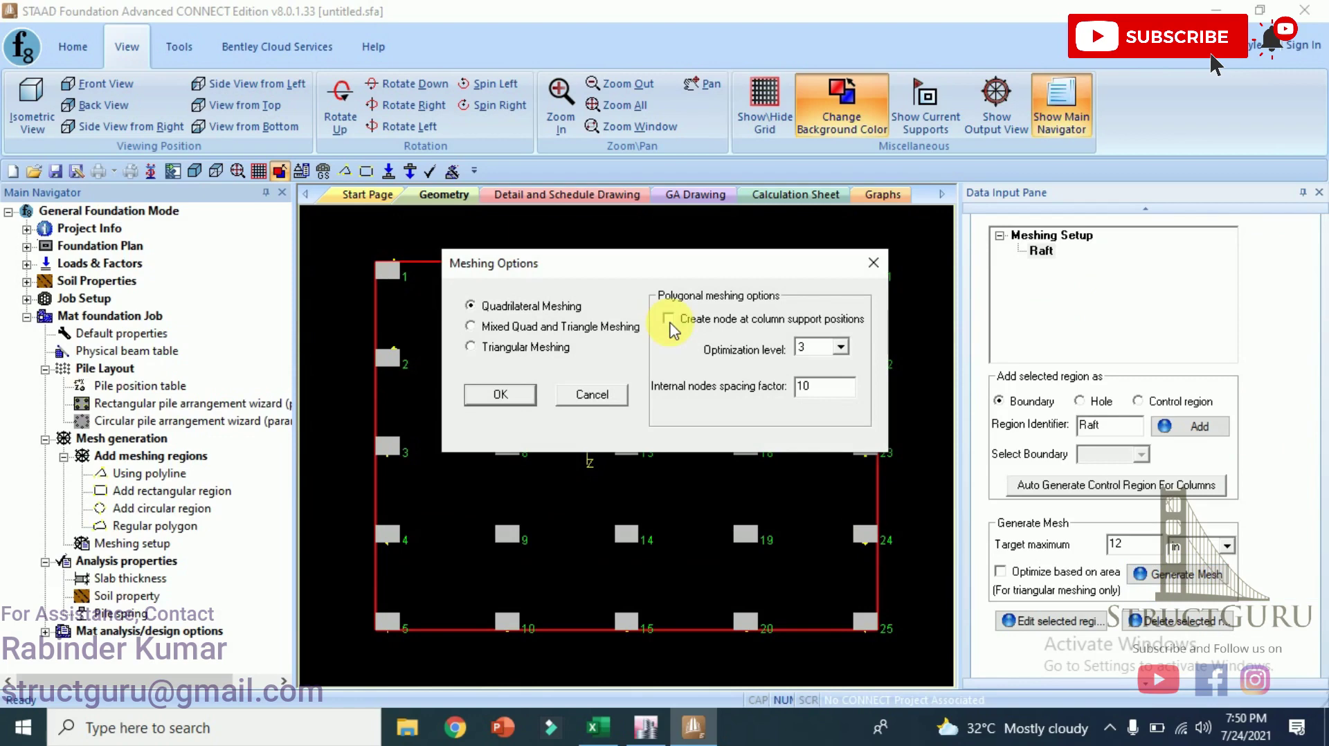
left_click(479, 393)
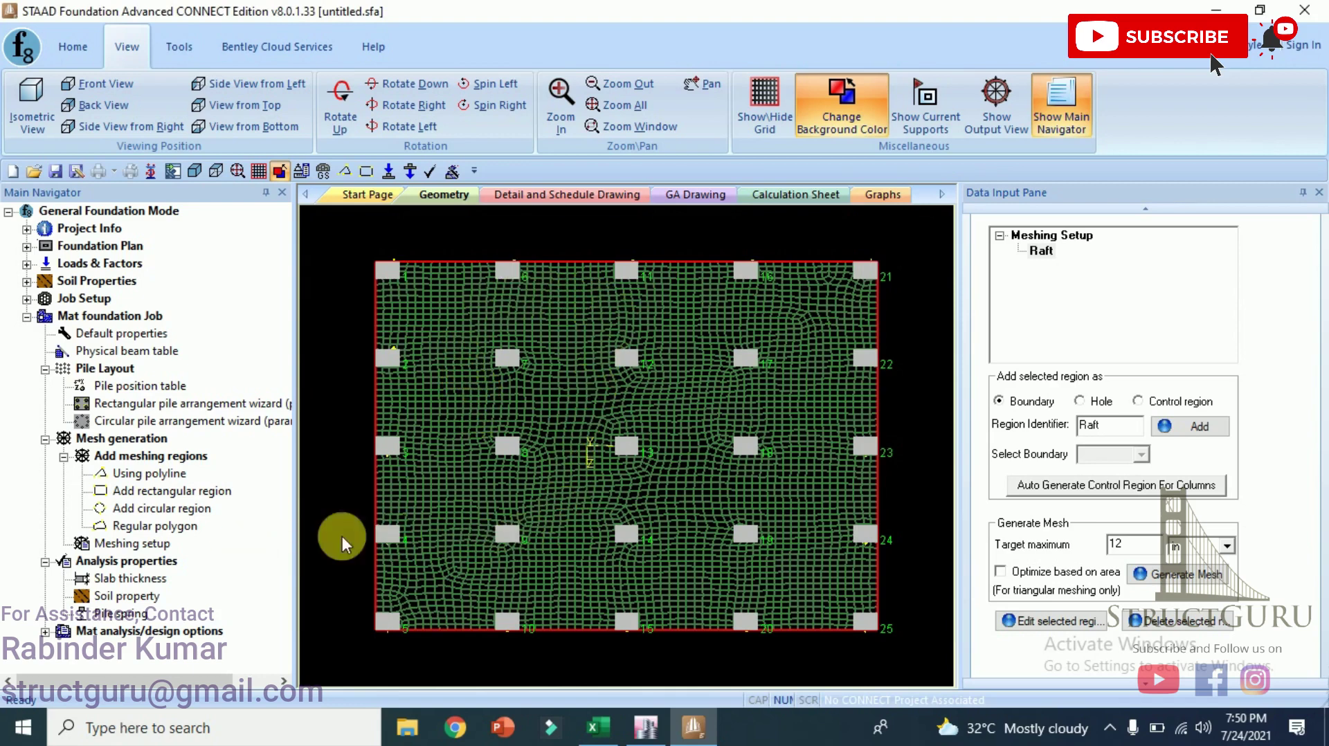
Change the Raft analysis and design thicknesses from 1.000 to 3 ft and show soil properties.
left_click(137, 580)
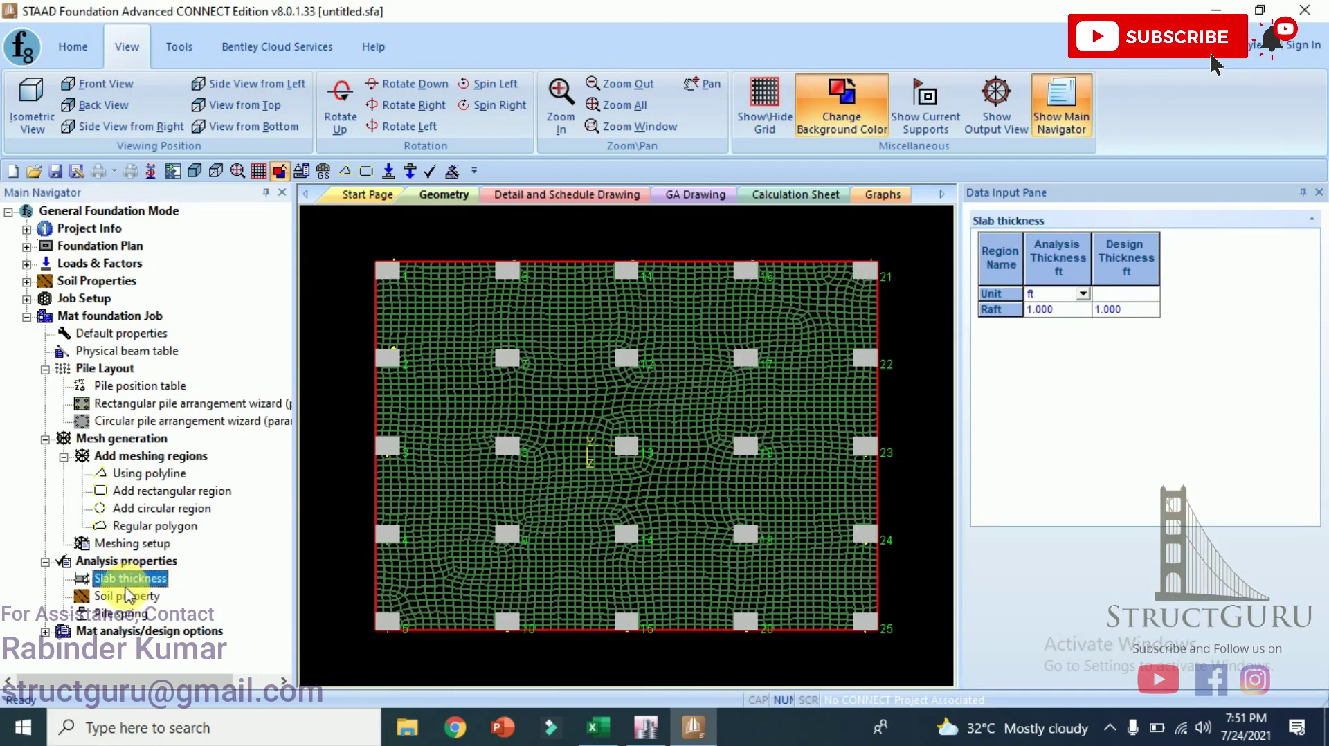
left_click(1049, 309)
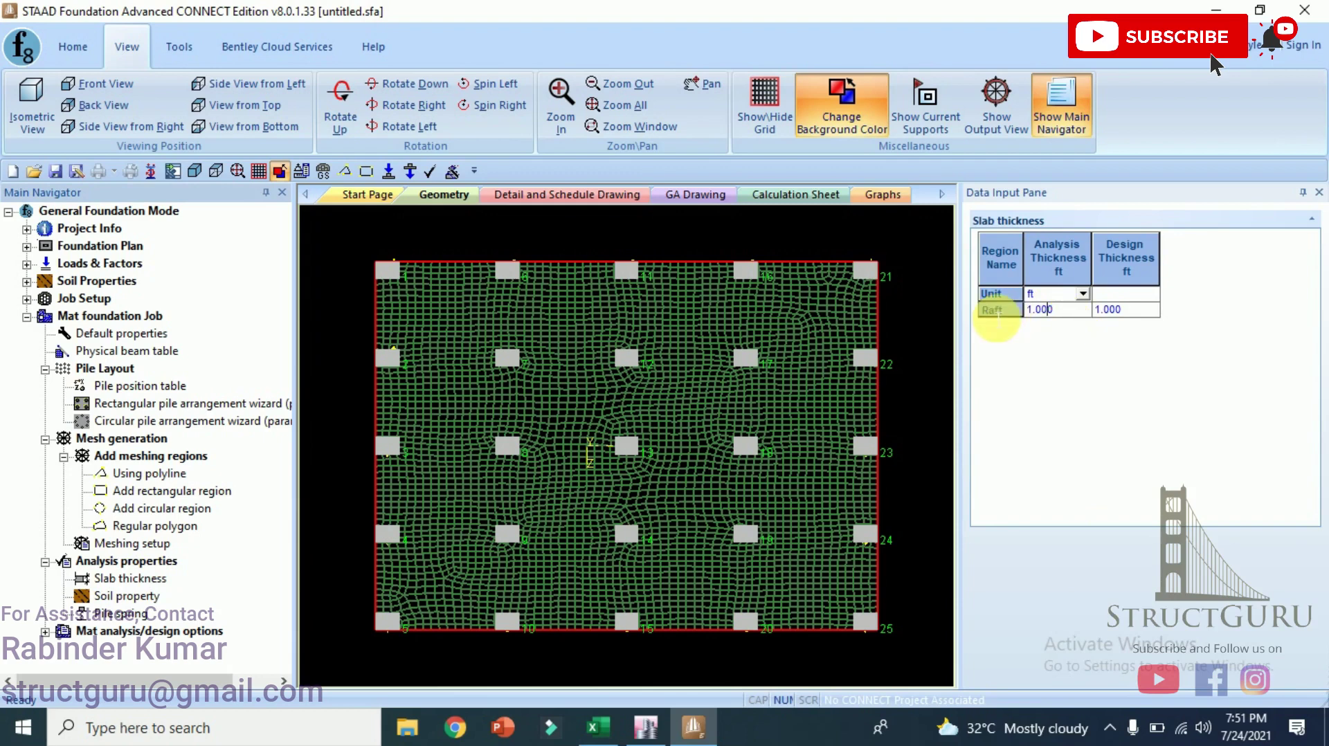
left_click_drag(1059, 309, 1019, 319)
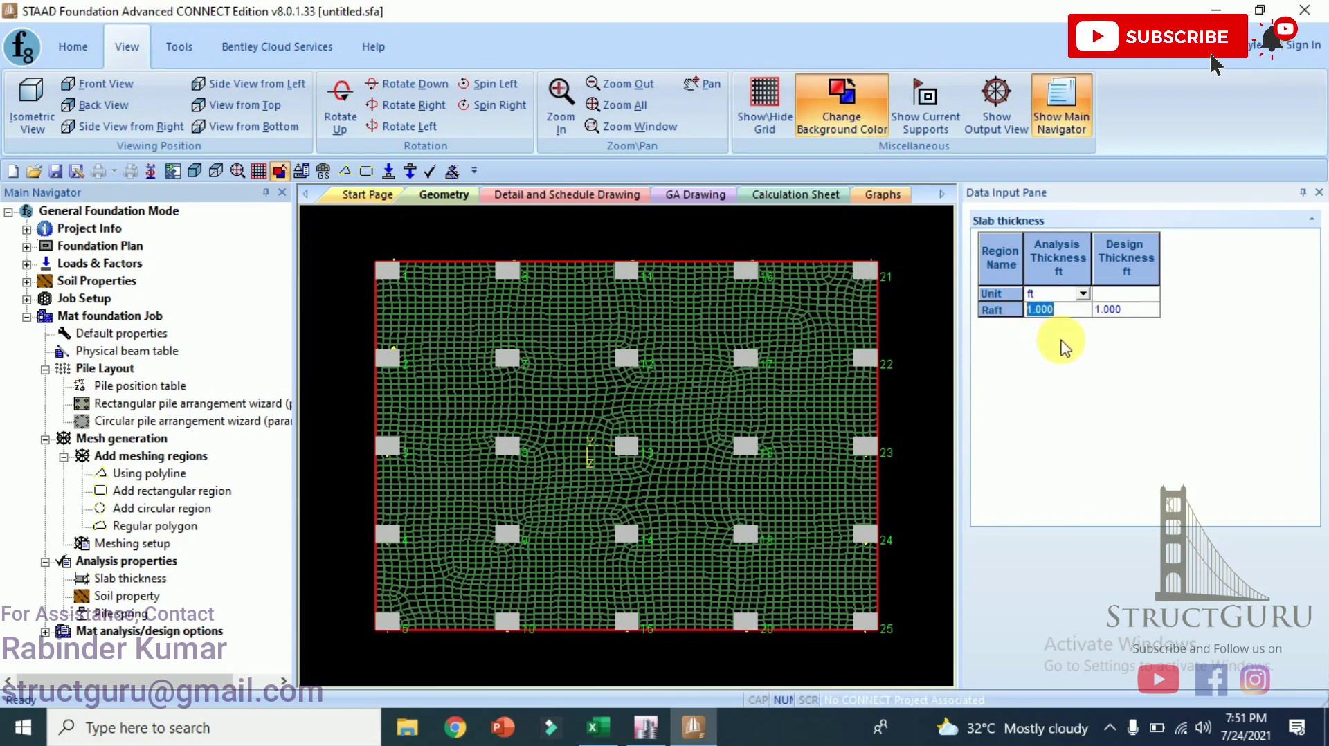
type("3")
left_click_drag(1128, 309, 1092, 311)
type("3")
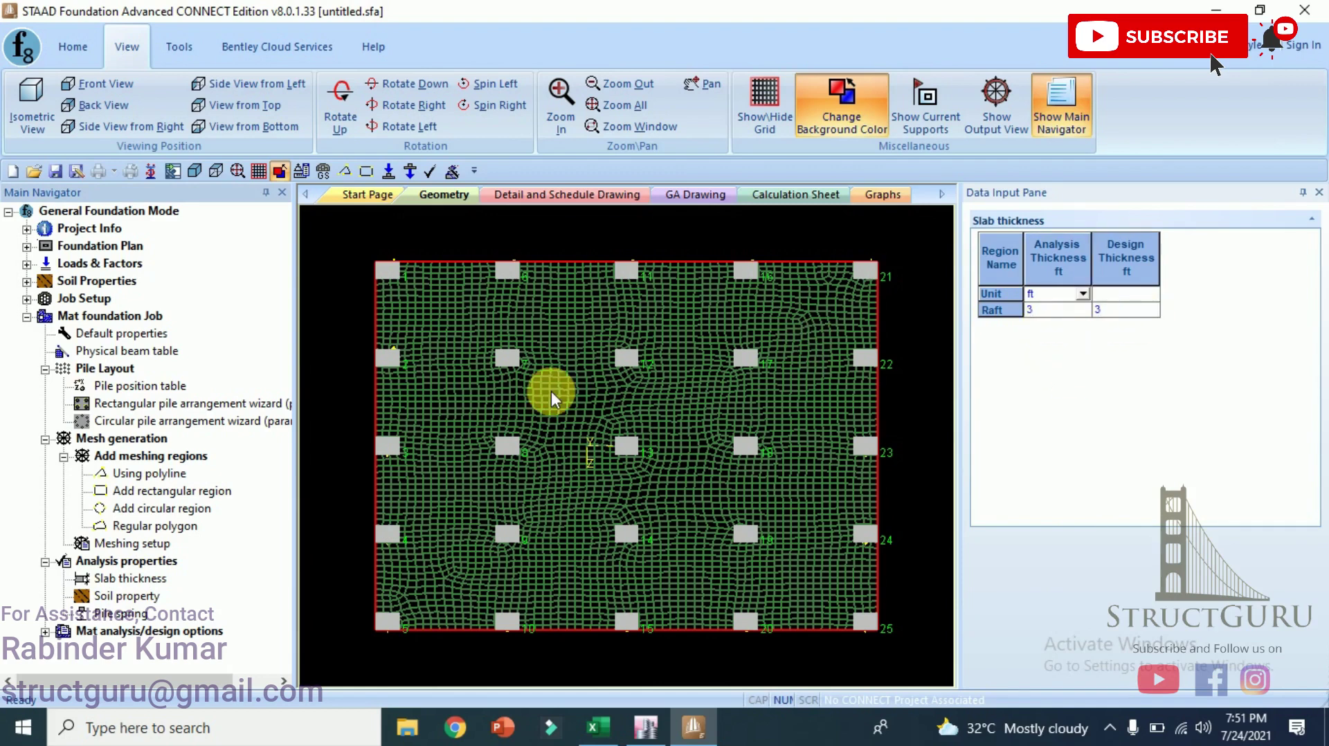
left_click(128, 598)
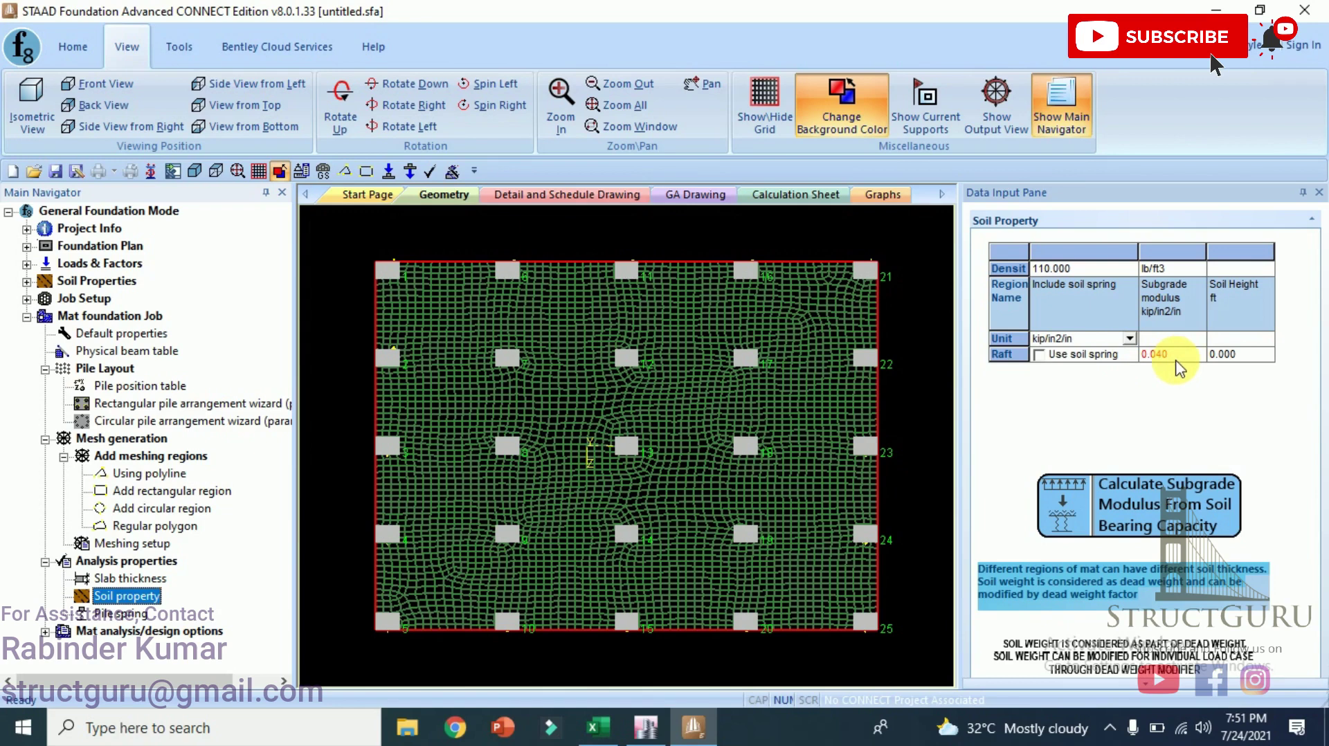
Enable Raft soil springs with 0.083 kip/in2/in modulus from 4 kip/ft2, SF 3, 1 in settlement.
left_click(1040, 355)
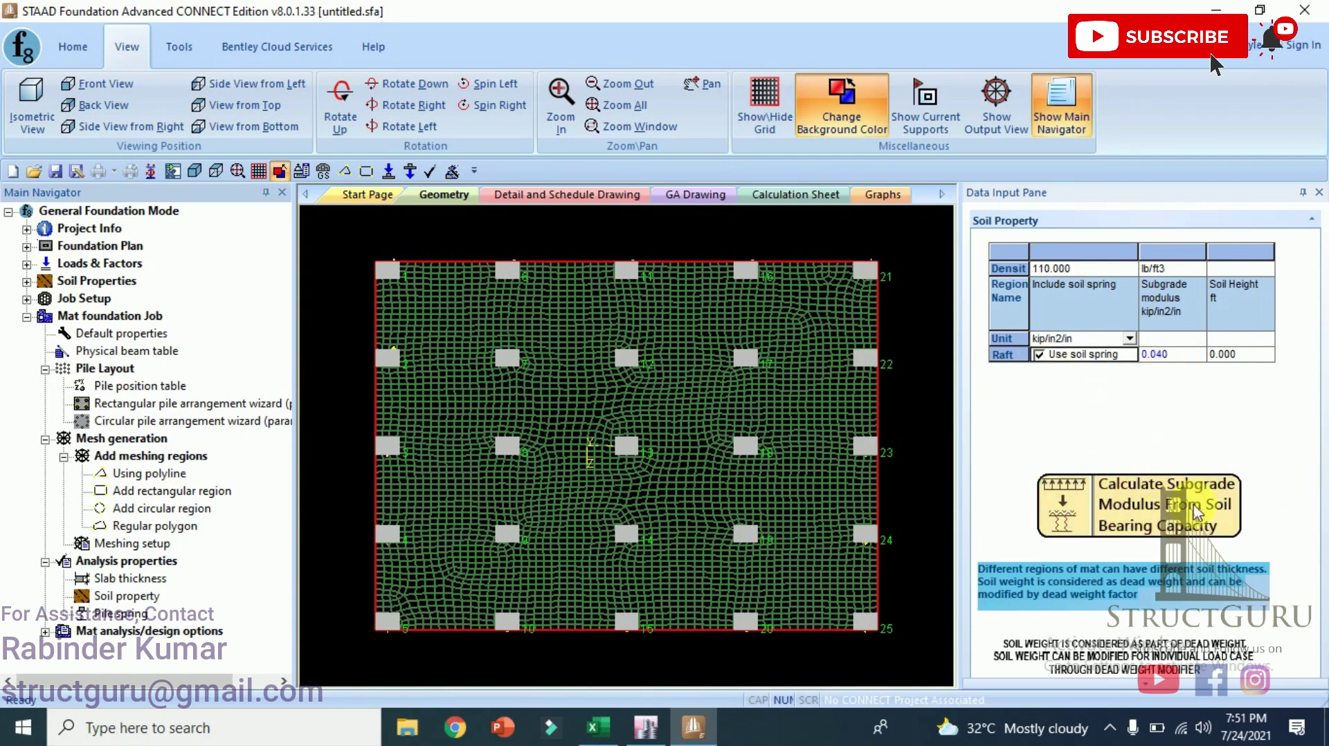
left_click(1108, 510)
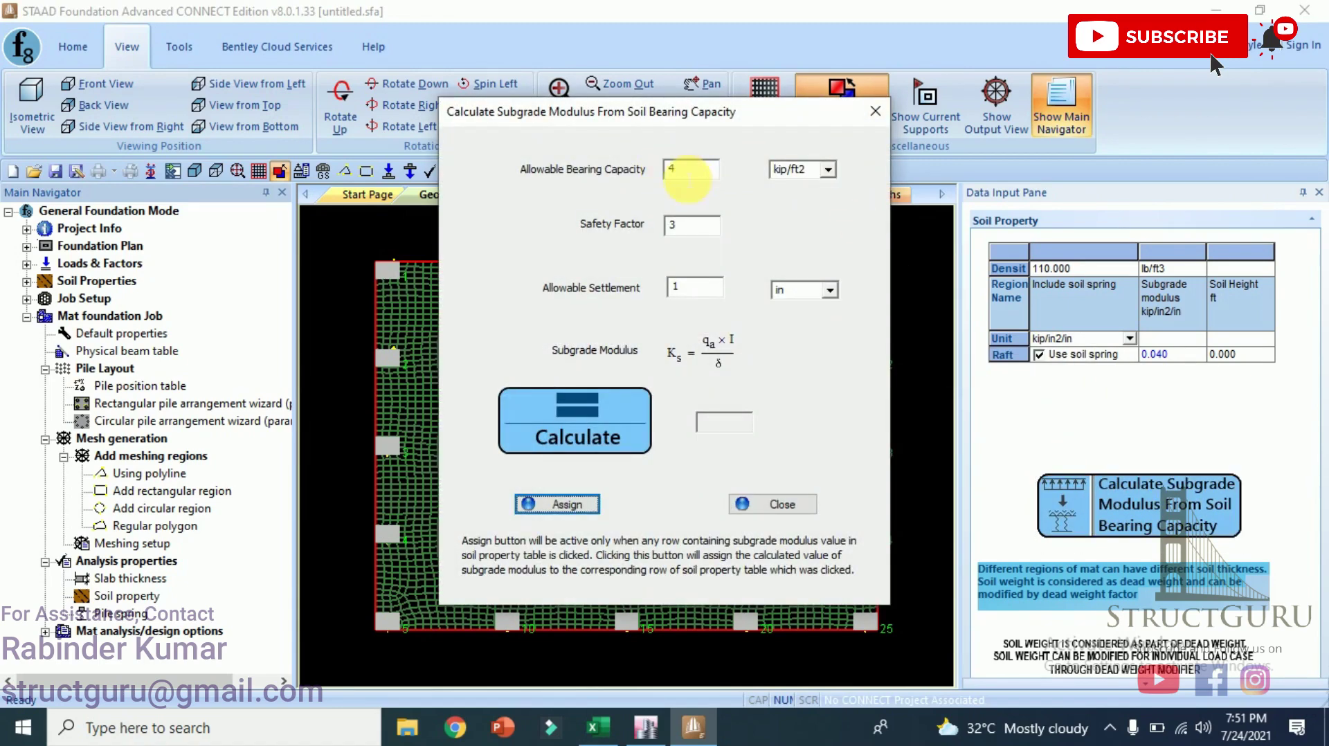
left_click(693, 233)
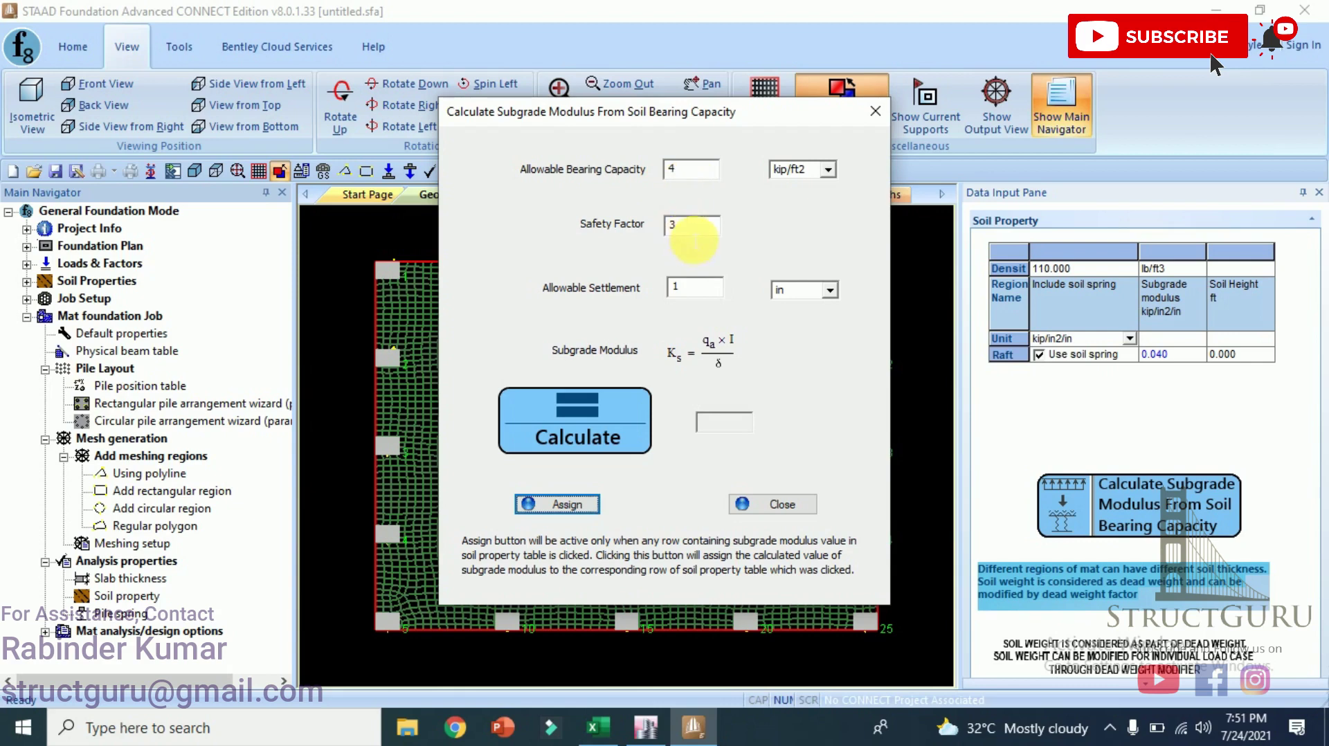
left_click(569, 419)
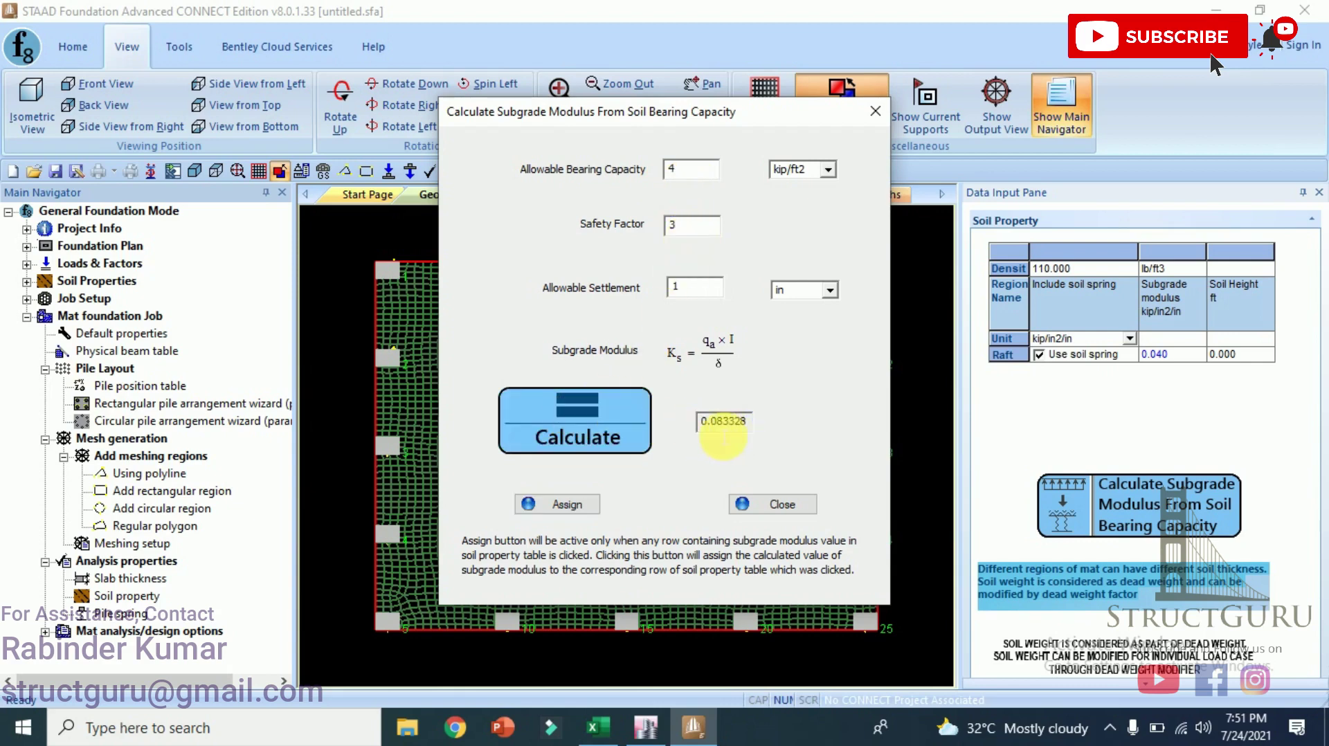
left_click(554, 505)
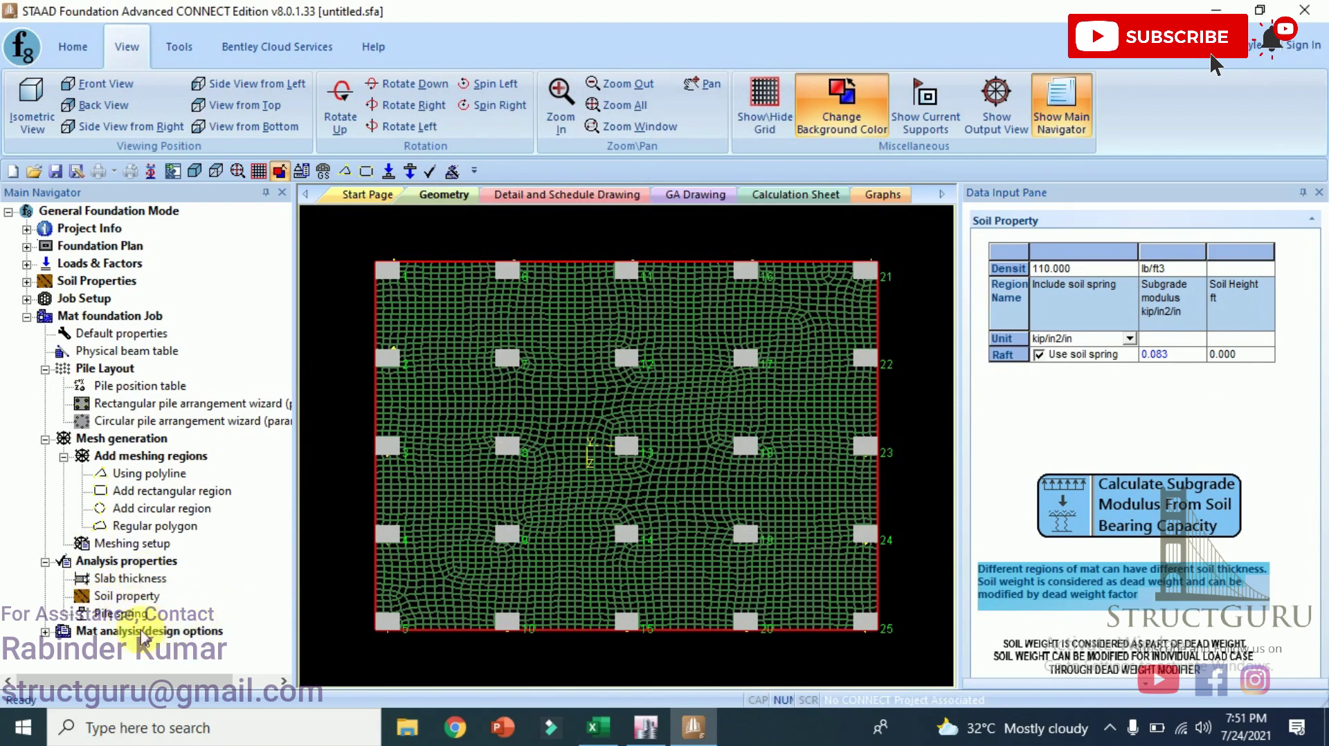
Run Analyze under Mat analysis/design options and confirm the analyze/design prompt.
scroll(83, 626, "down", 3)
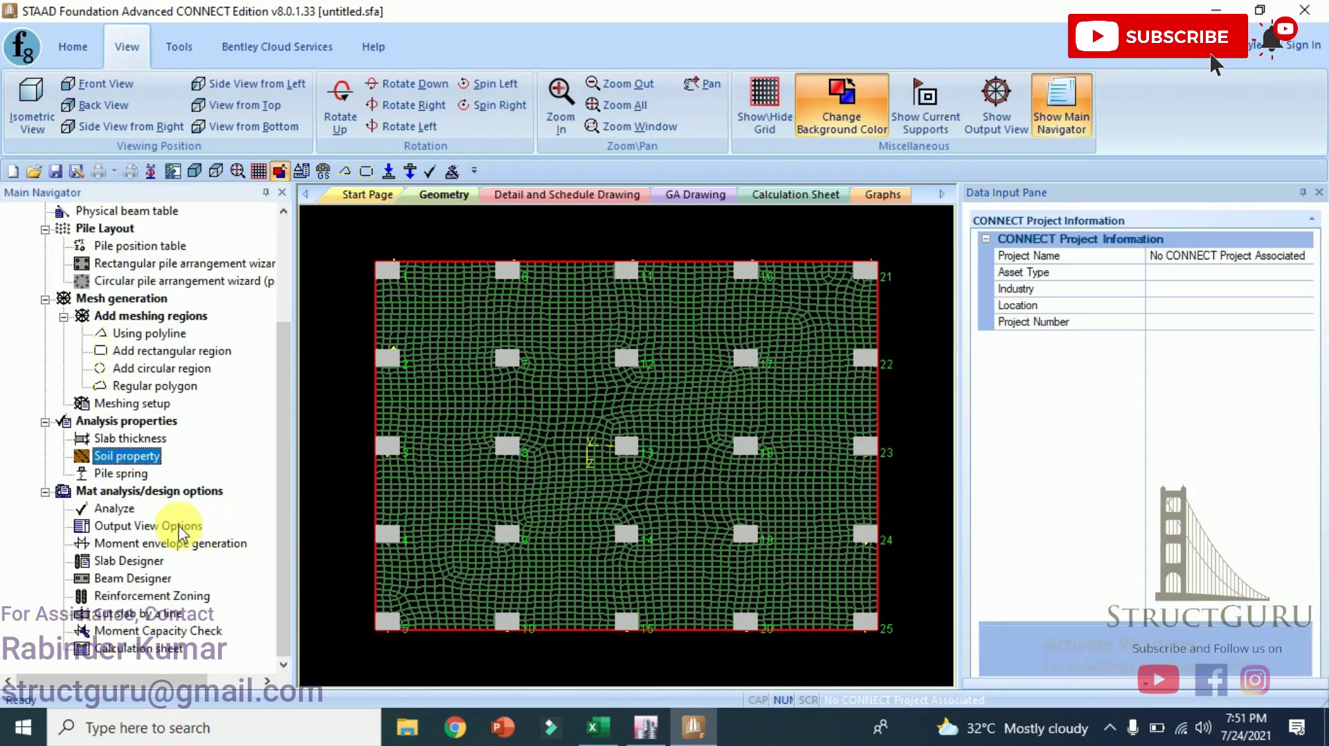
left_click(116, 510)
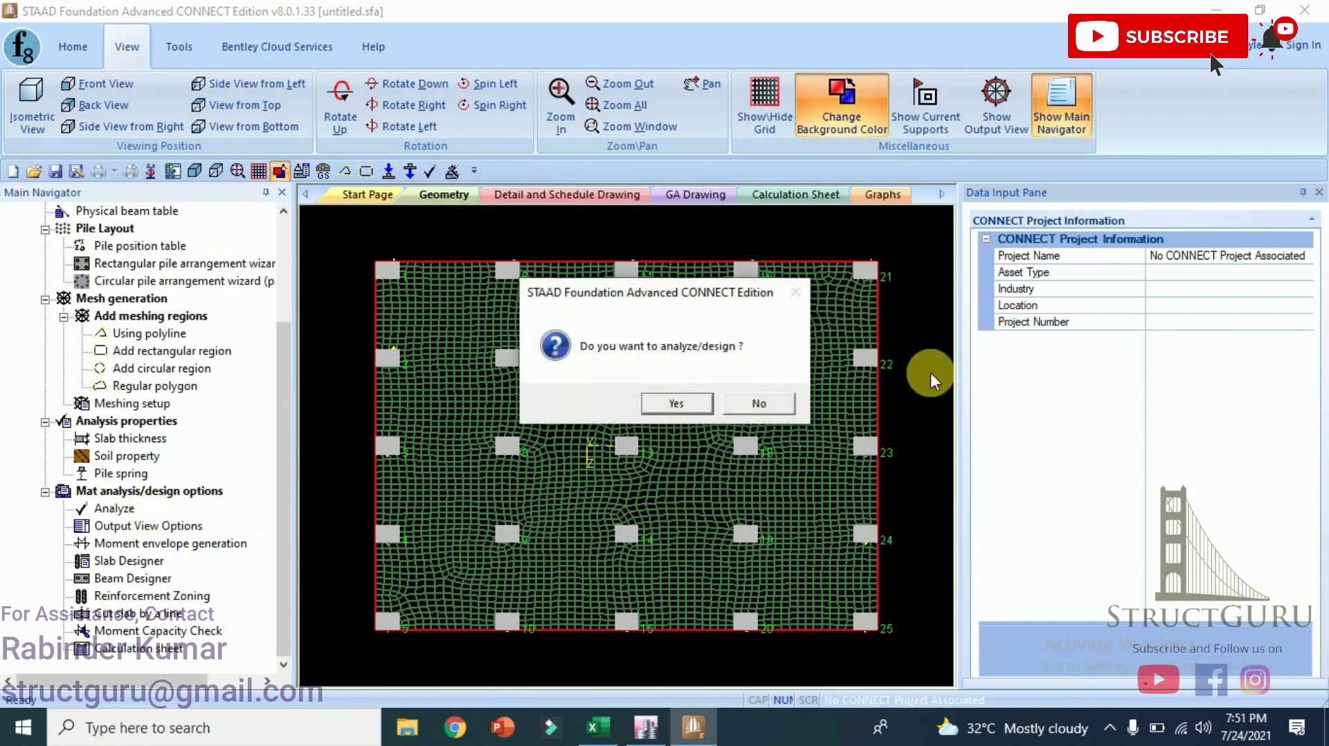
left_click(678, 404)
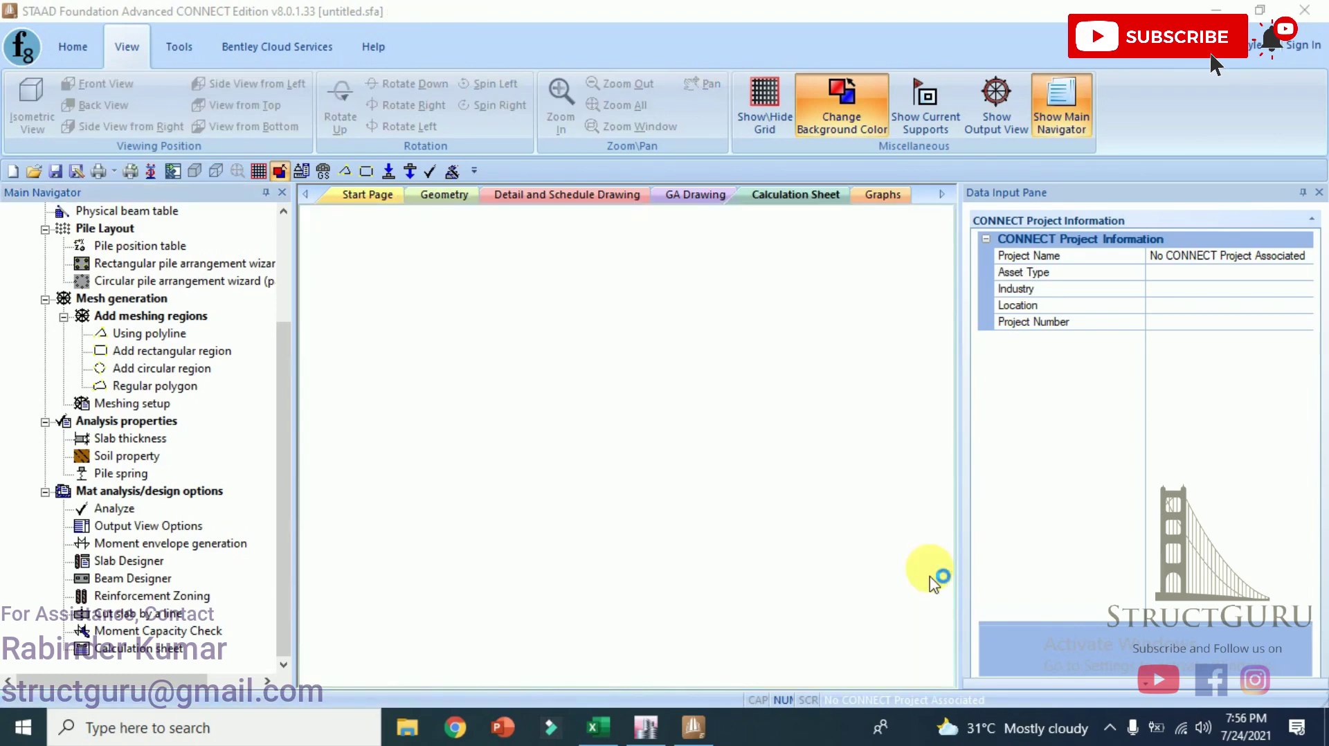
Review the calculation sheet results, including the Plate Stress Summary Table, then return to Geometry.
scroll(886, 516, "down", 10)
scroll(886, 516, "down", 15)
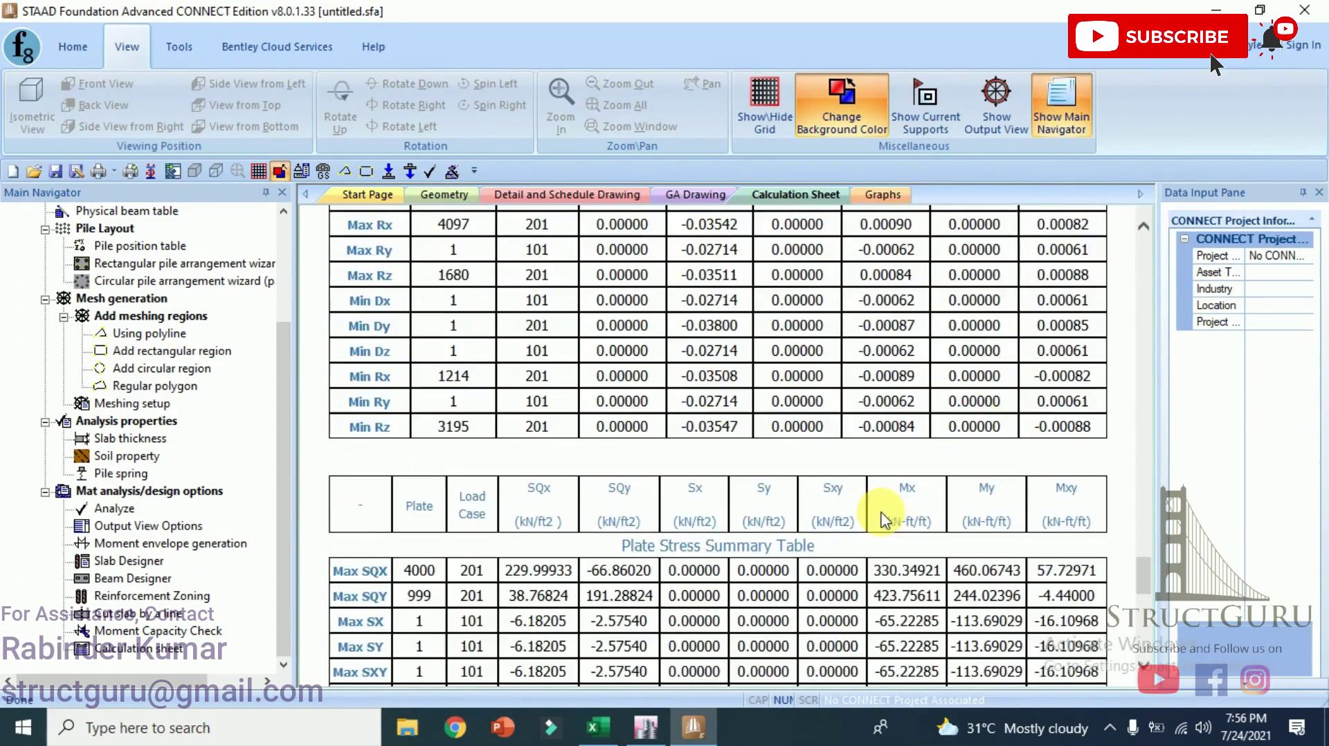
scroll(879, 519, "up", 15)
scroll(881, 505, "down", 10)
scroll(831, 471, "up", 8)
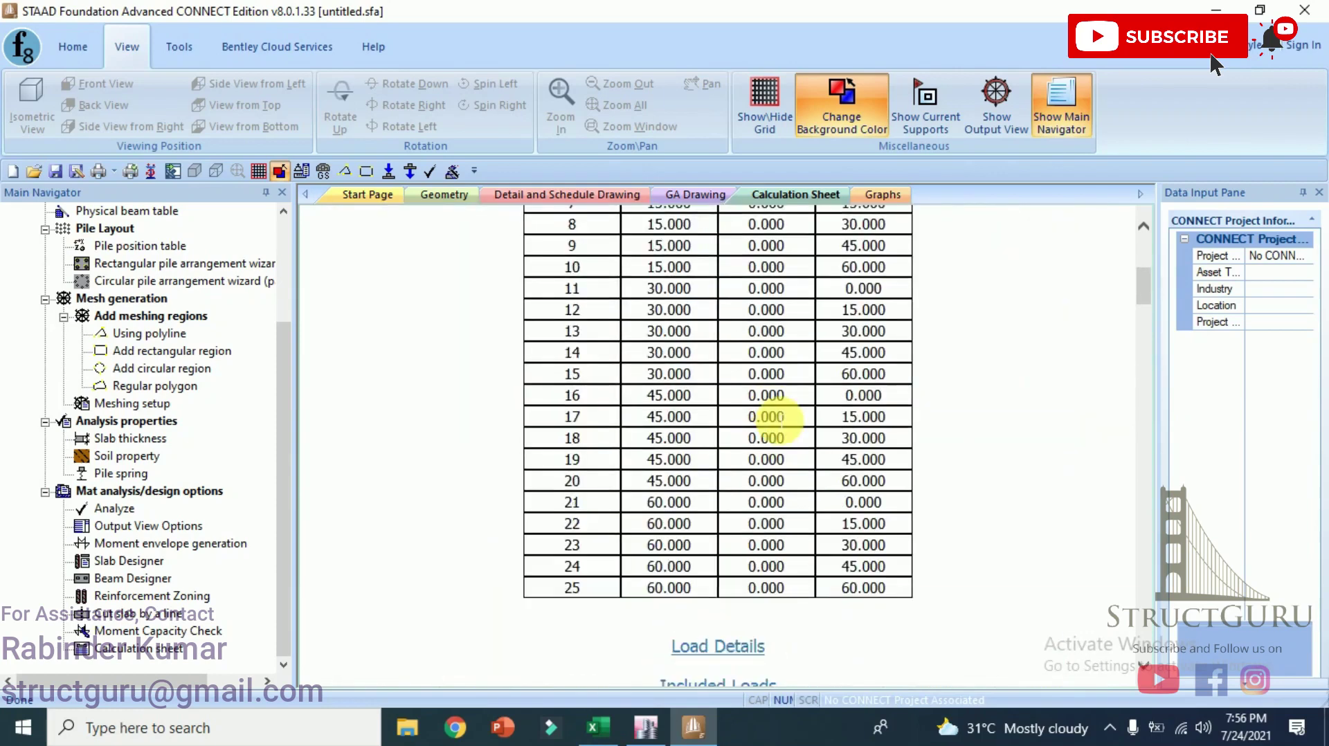
scroll(776, 419, "up", 5)
left_click(444, 194)
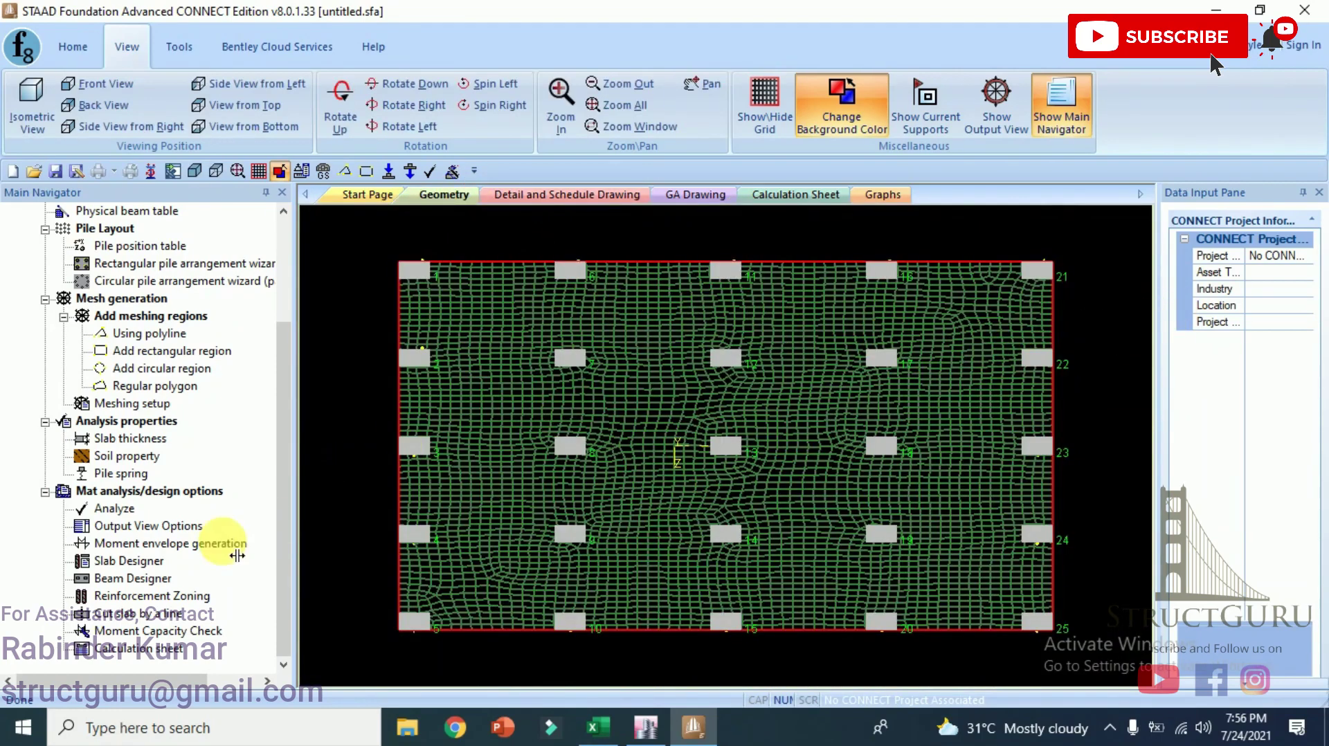
Plot the Global MZ plate stress contour on the mesh, legend -325.851 to 528.701 kN-ft/ft.
left_click(143, 529)
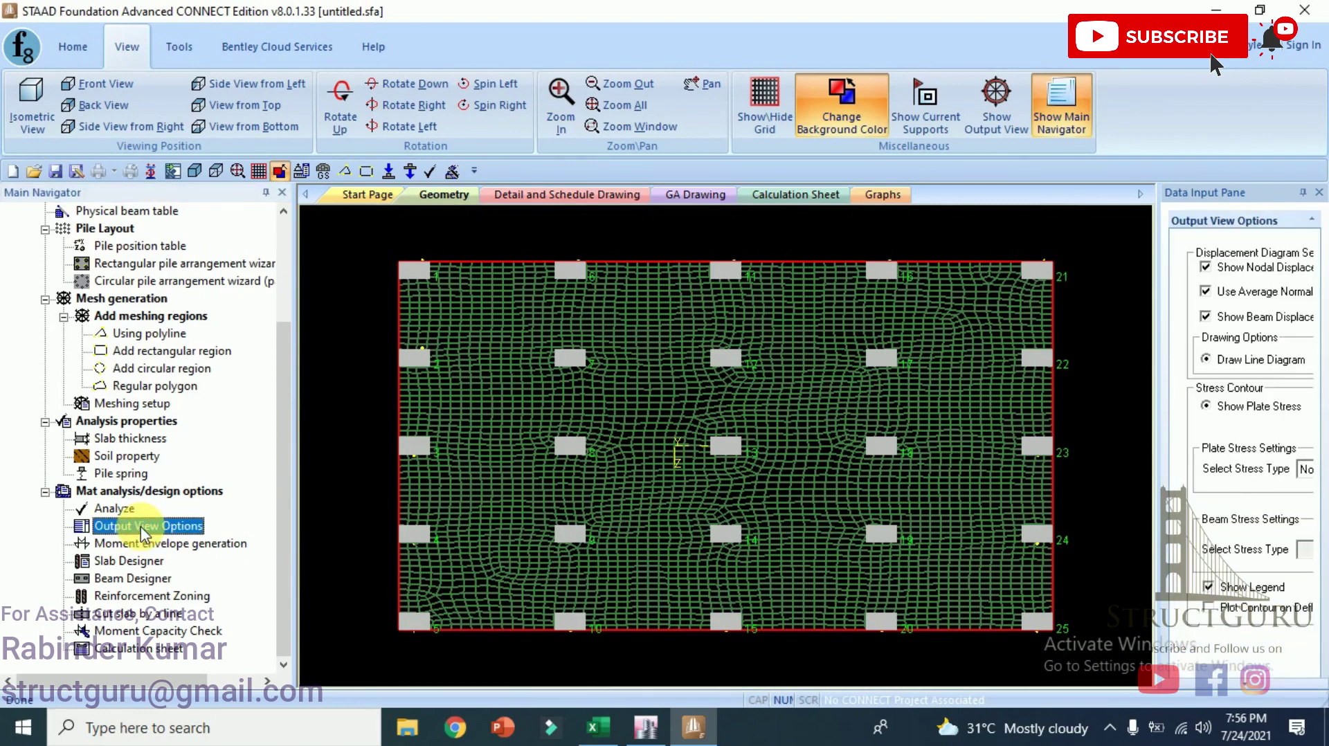
left_click_drag(1155, 414, 1084, 437)
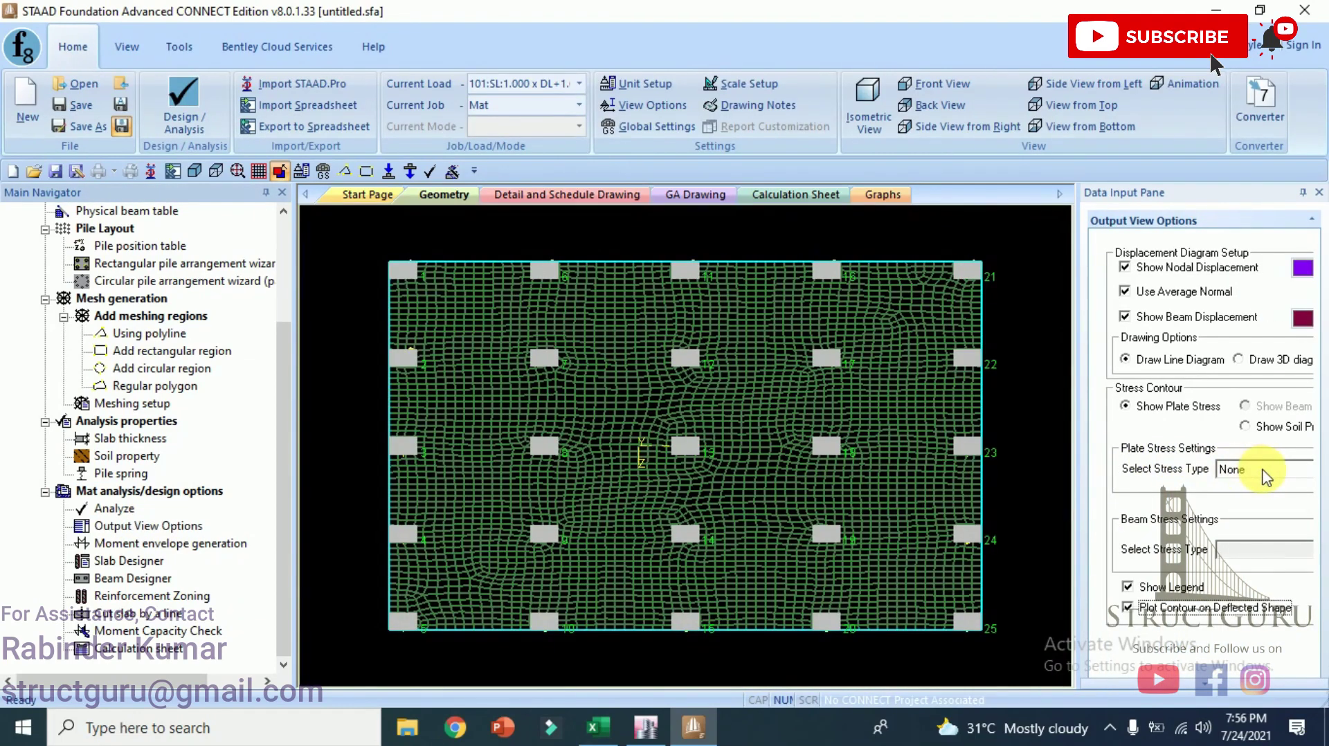
left_click(1267, 476)
left_click(1262, 689)
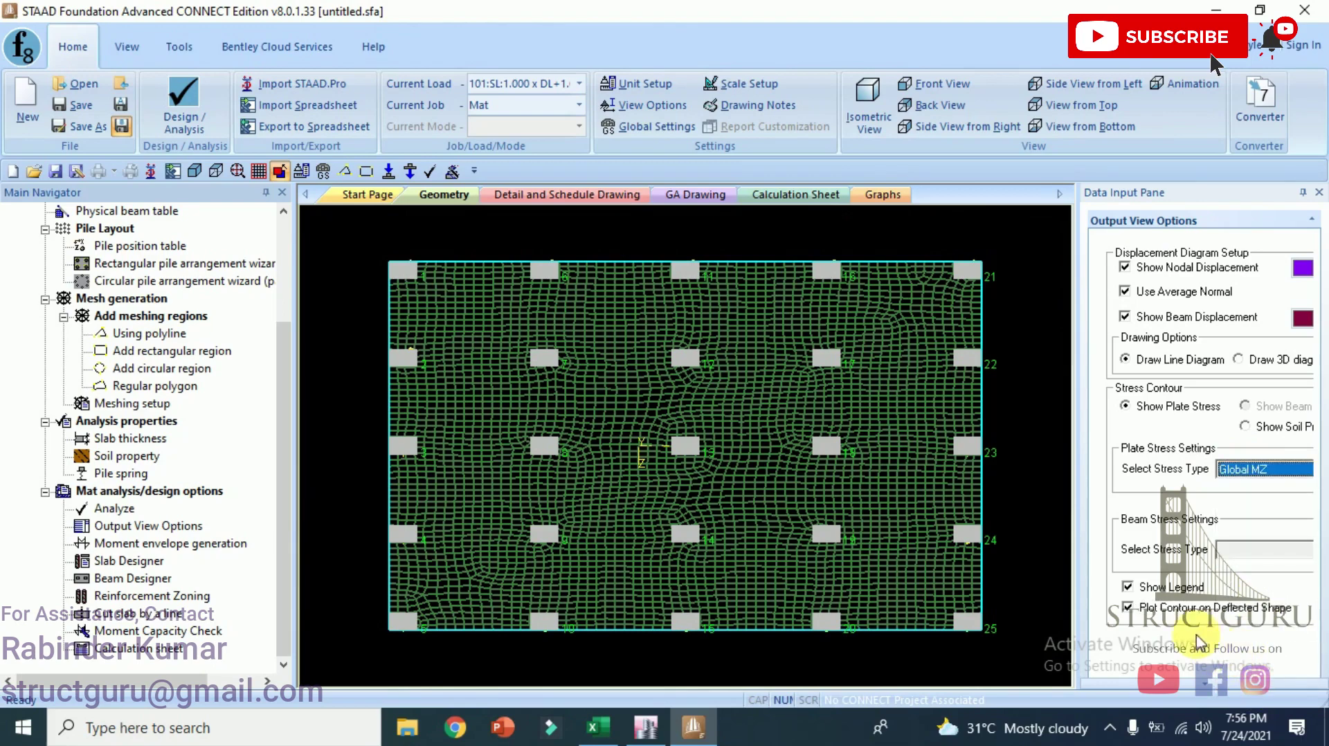
left_click(1123, 406)
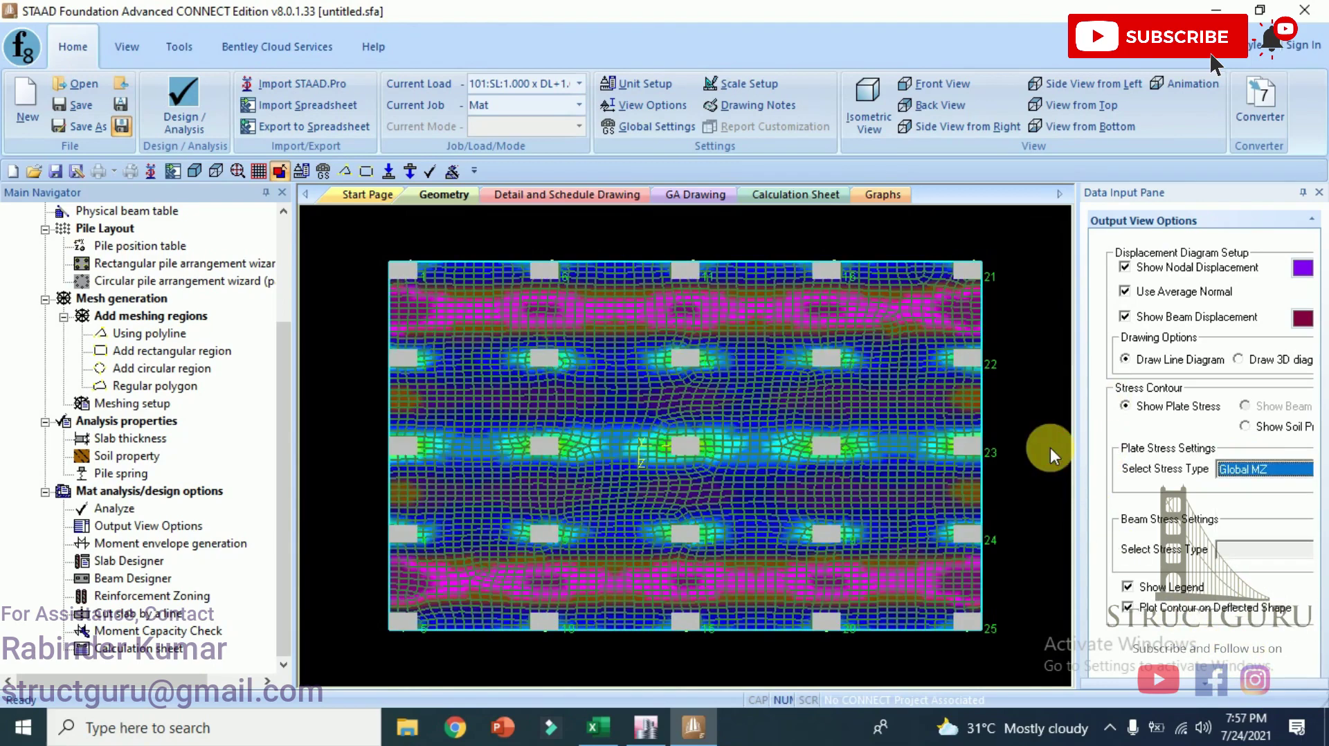
left_click(832, 485)
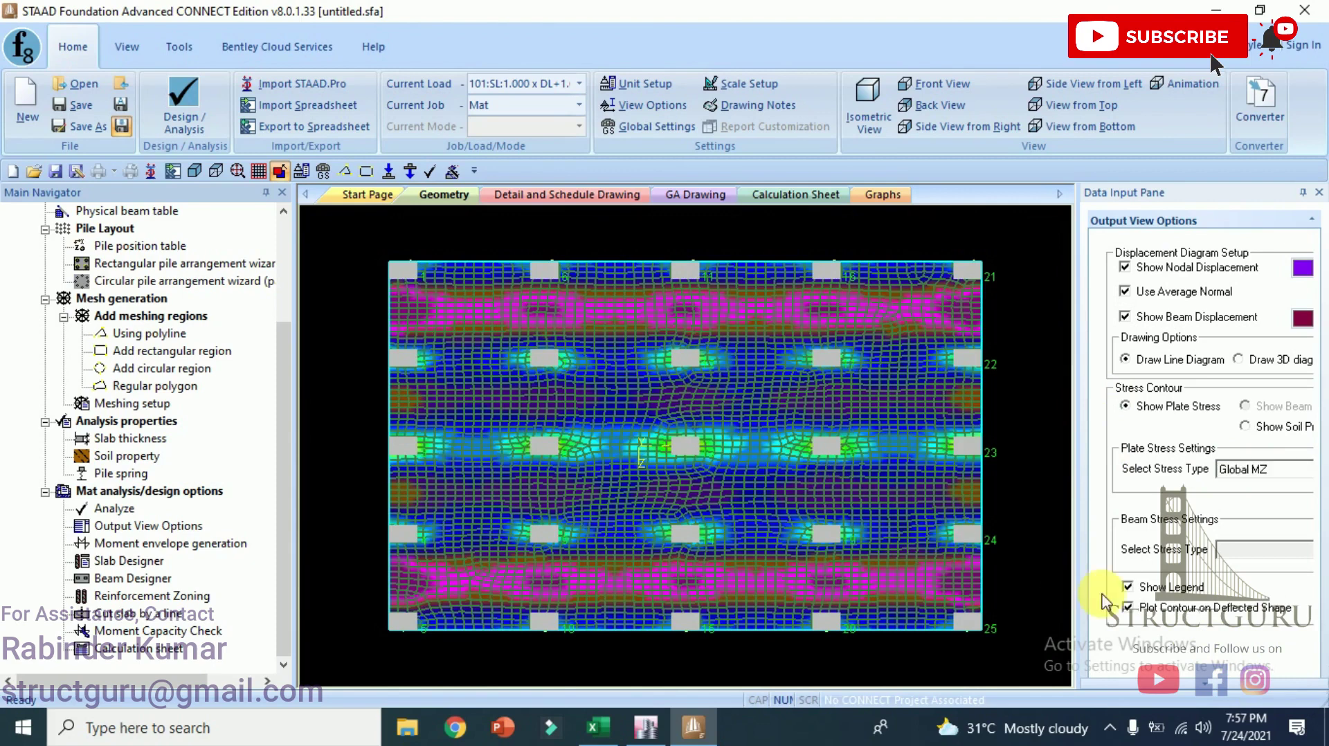
Show the MZ contour isometrically with supports, load arrows, beams, plates, boundary and holes hidden.
left_click(127, 47)
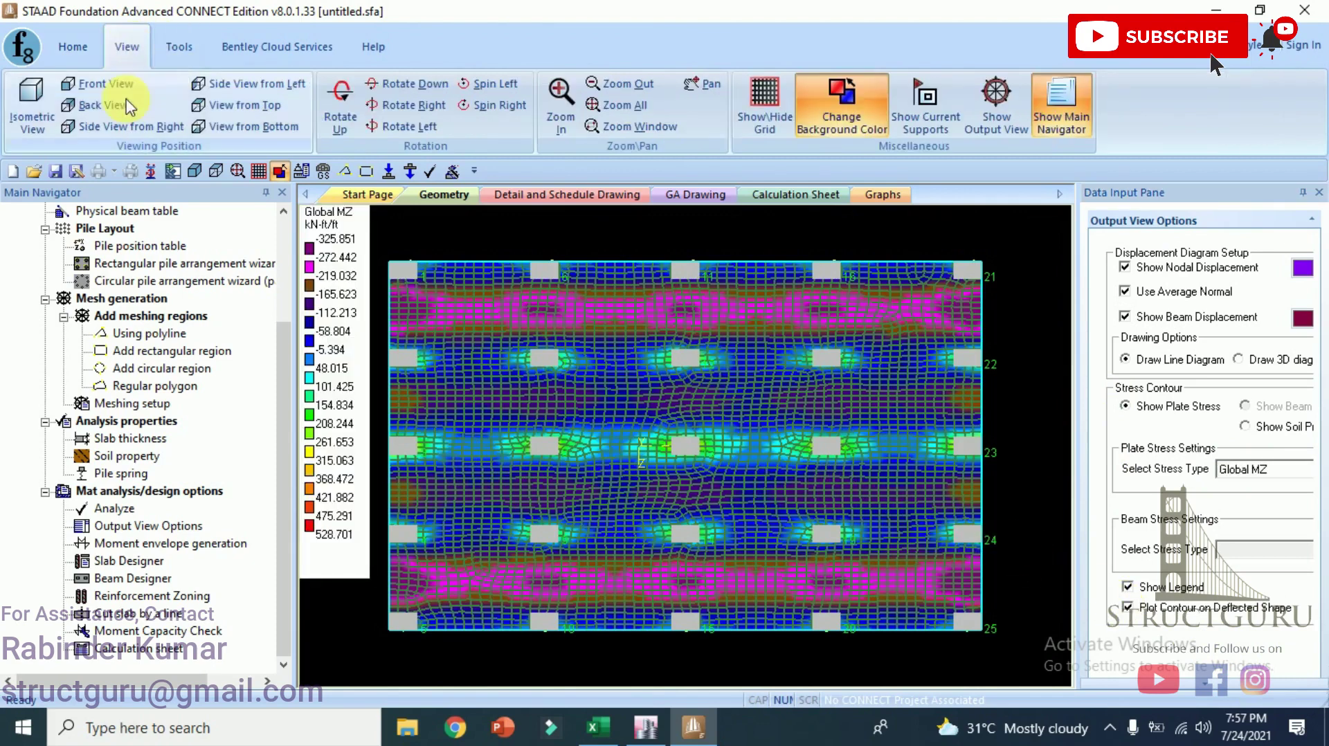
left_click(34, 114)
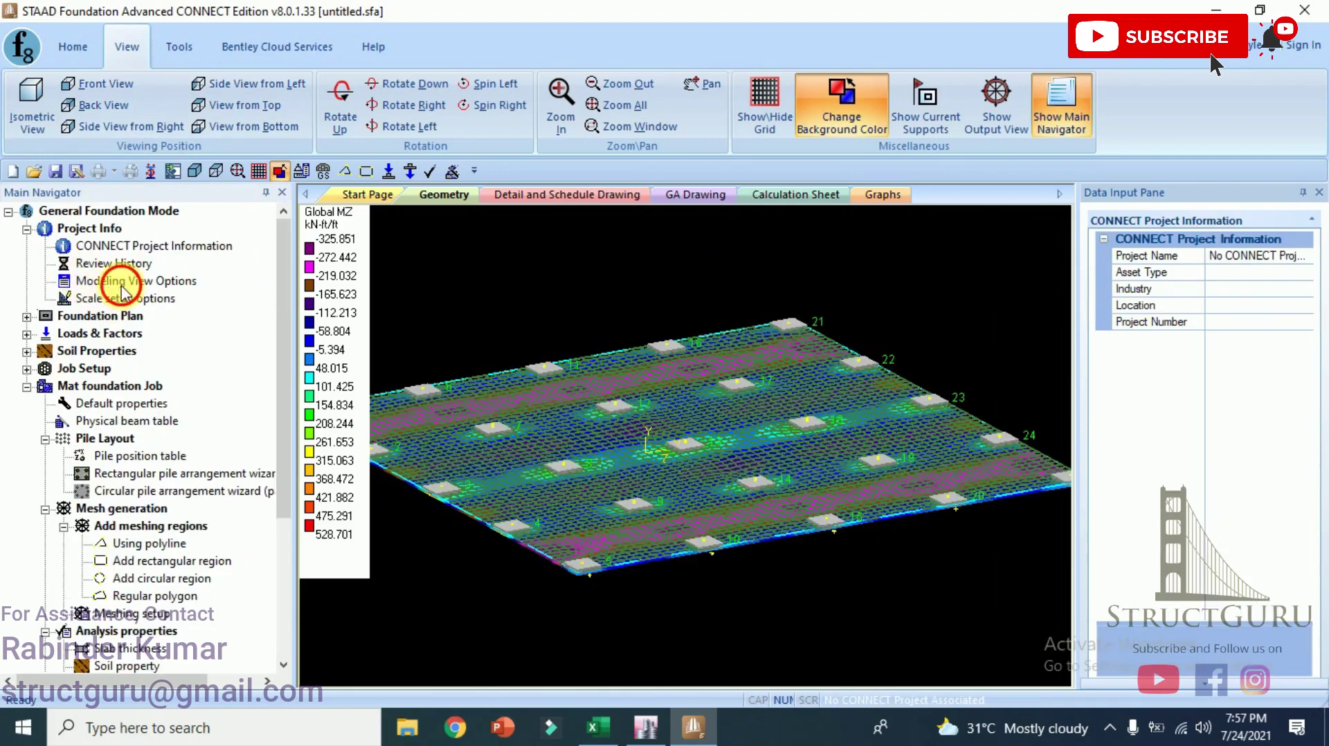
left_click(107, 280)
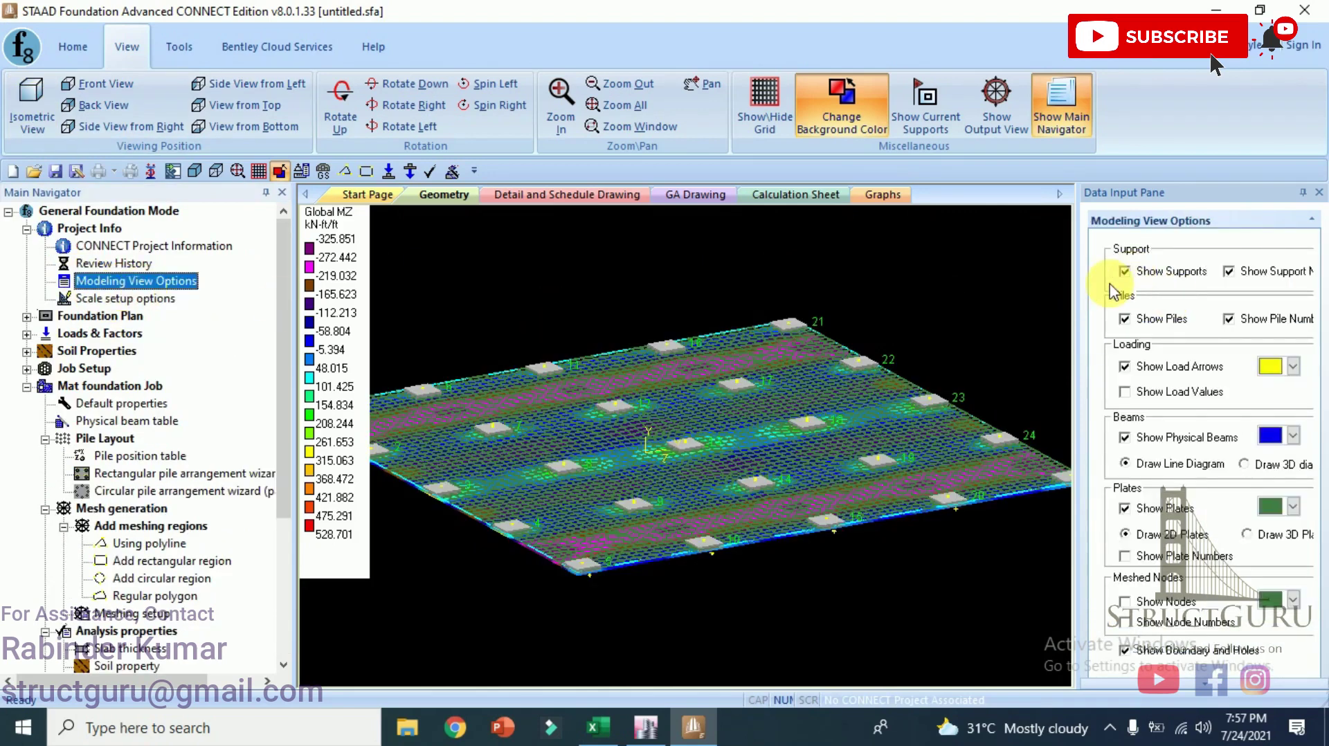
left_click(1125, 272)
left_click(1127, 320)
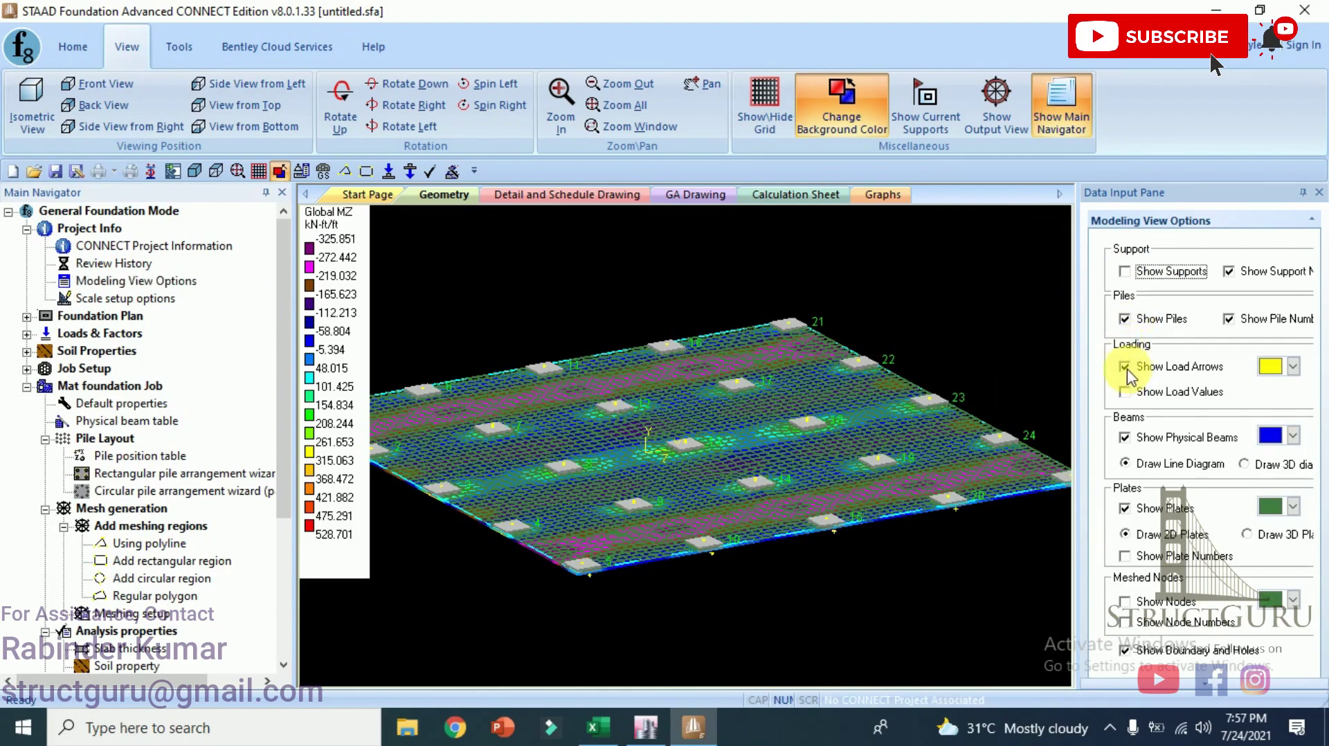
left_click(1125, 437)
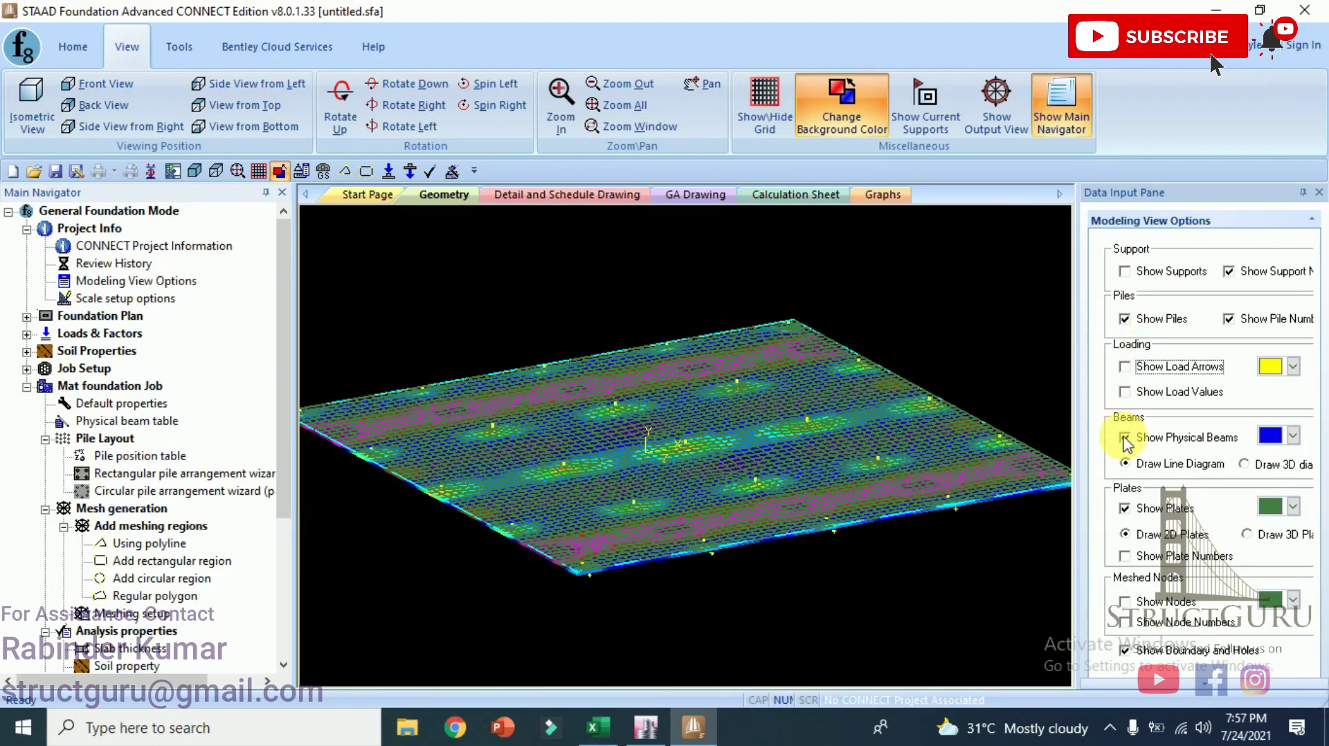
left_click(1125, 510)
left_click(1126, 653)
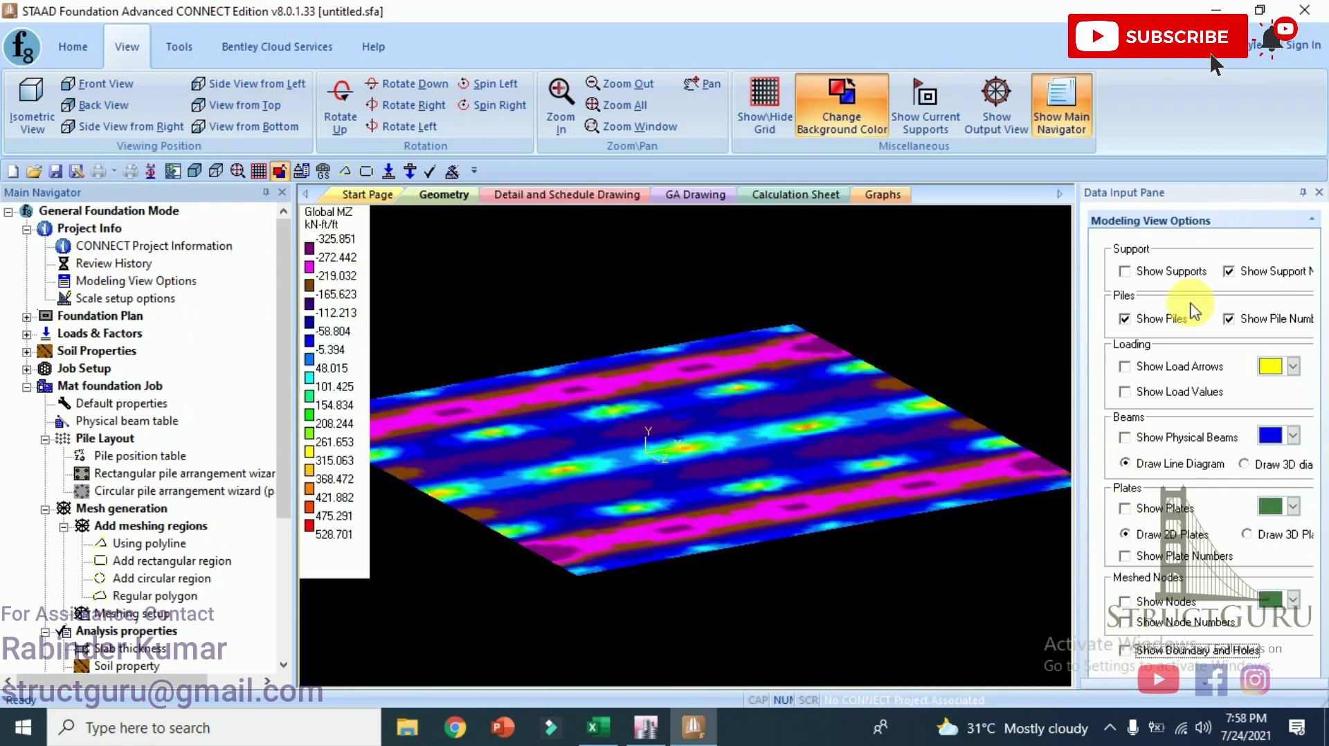
left_click(121, 300)
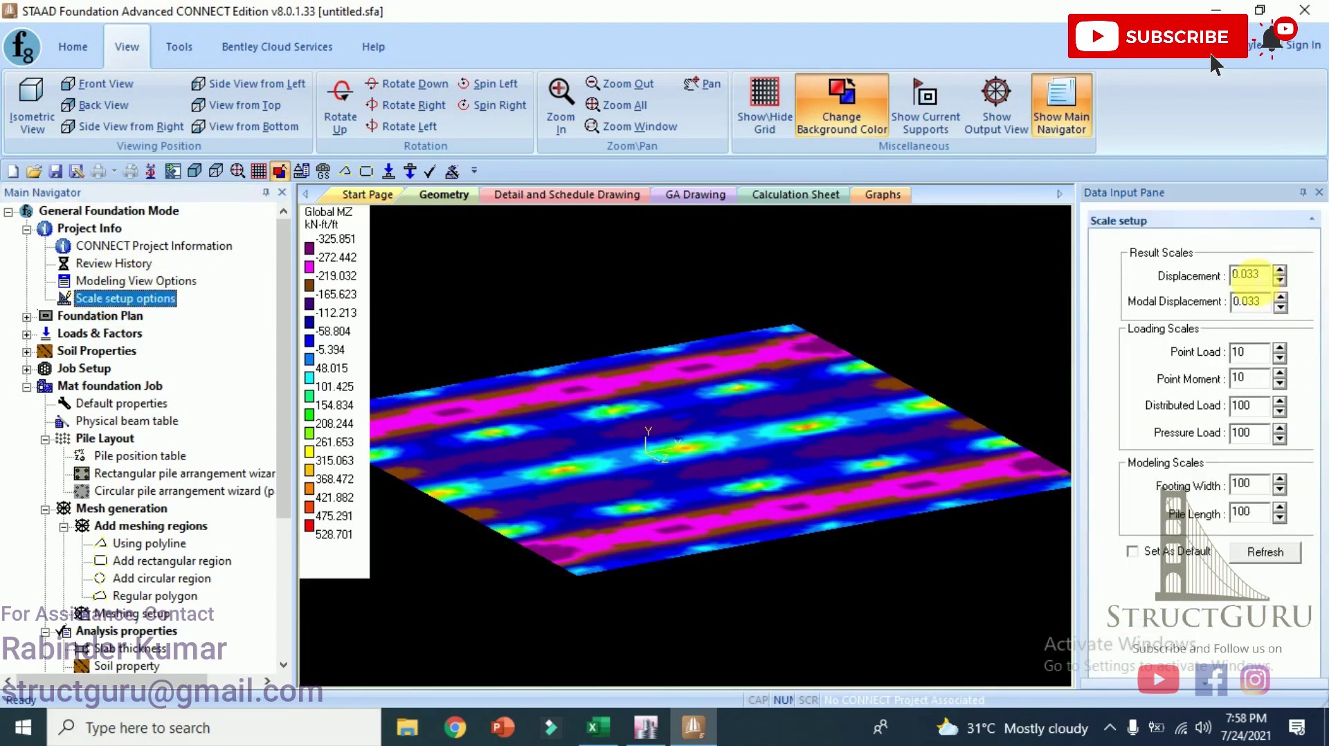
Set the displacement scale to 0.001 and view the deflected MZ contour edge-on from the front.
left_click_drag(1270, 276, 1251, 275)
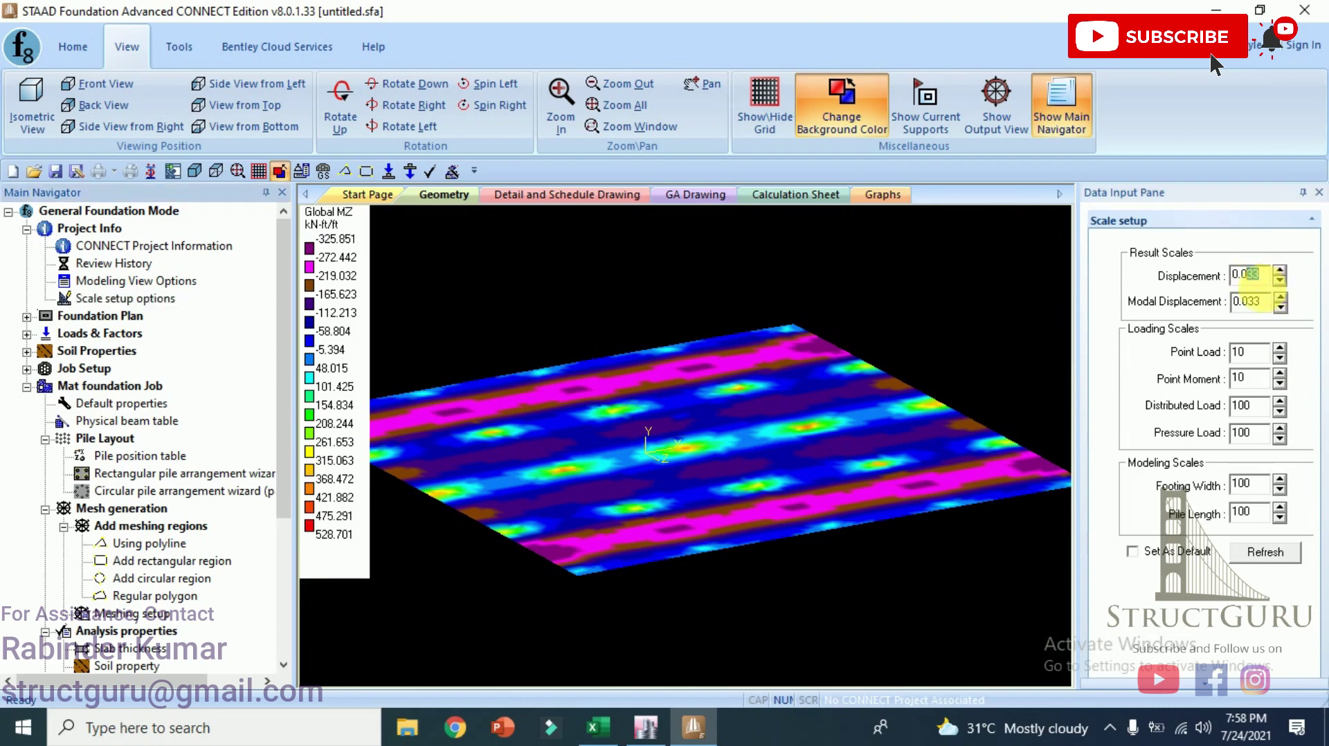
type("01")
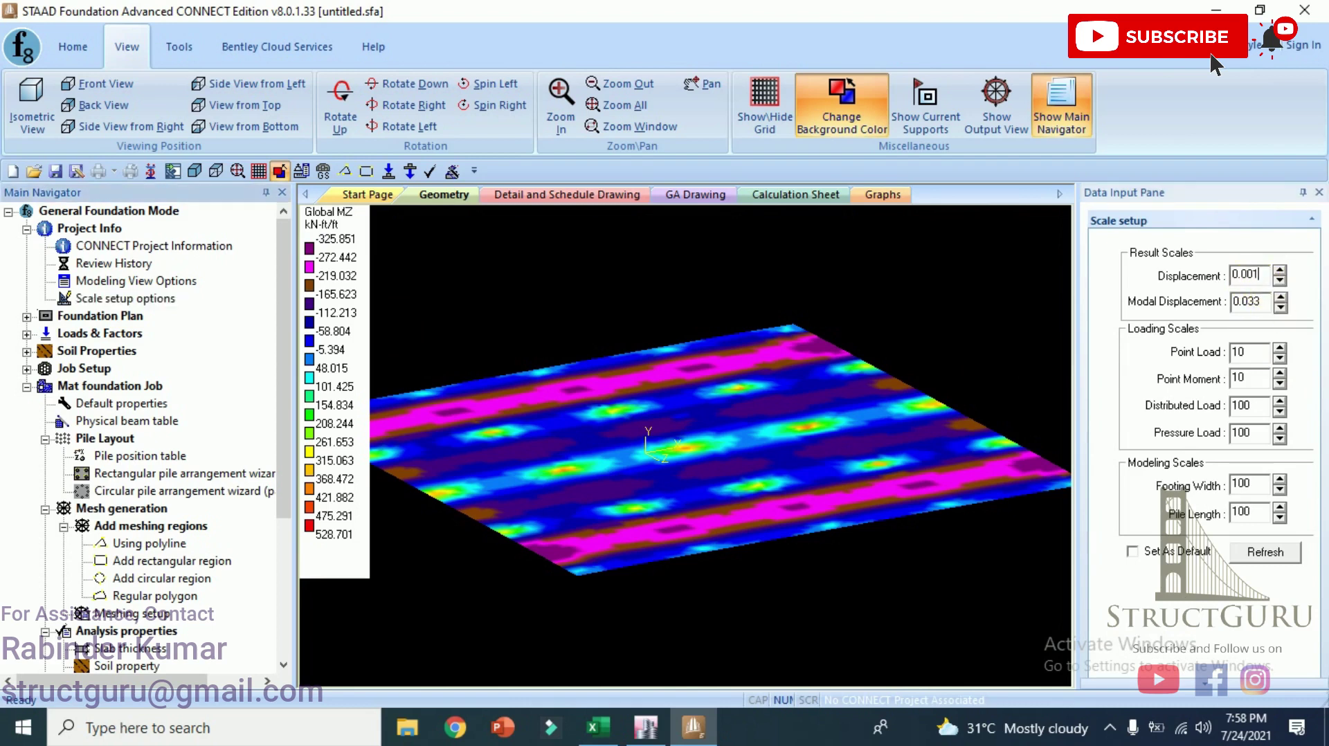
left_click(1266, 551)
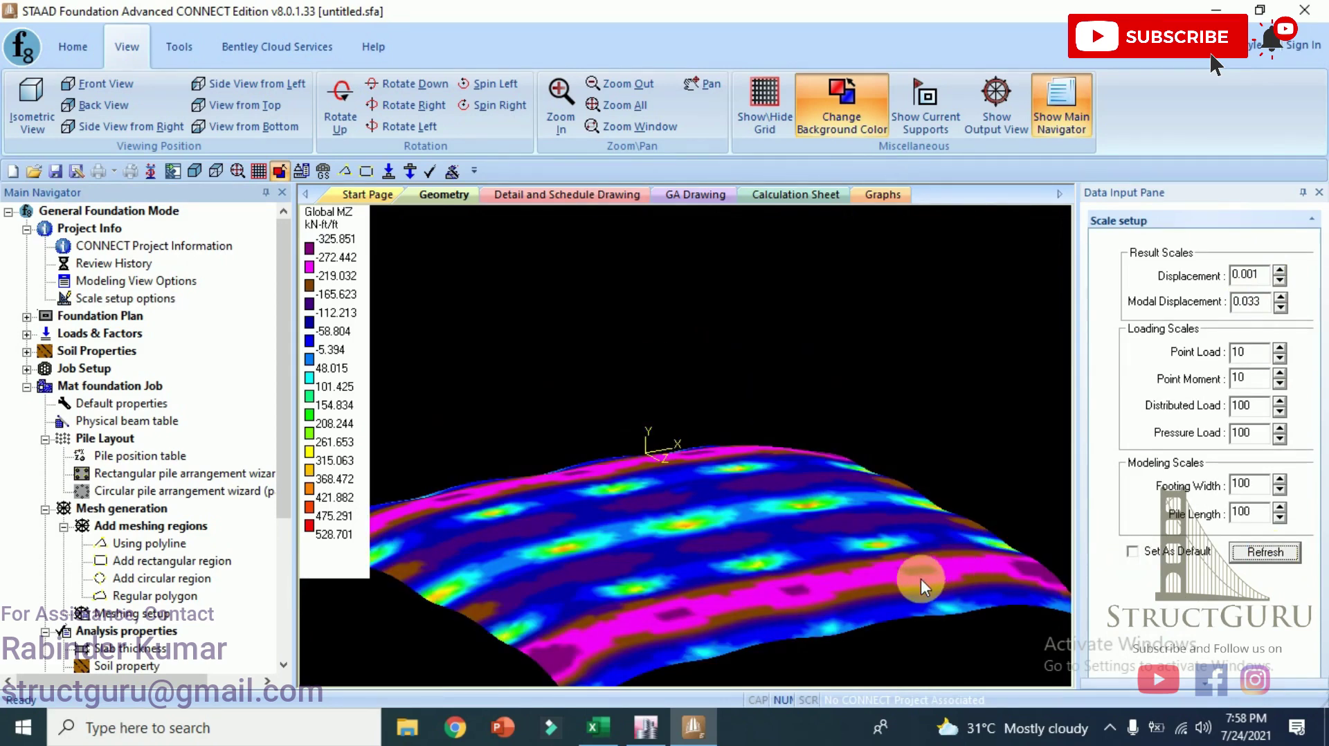
left_click_drag(906, 588, 860, 580)
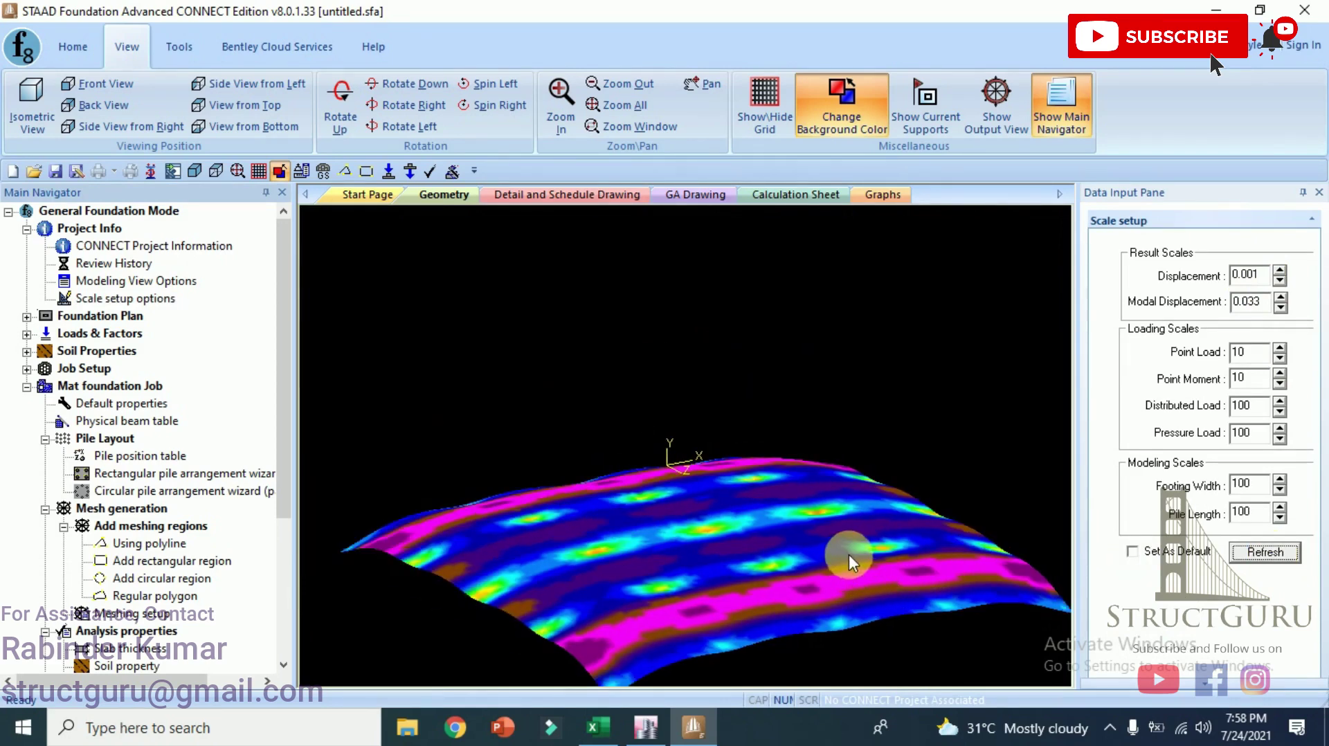
left_click(324, 103)
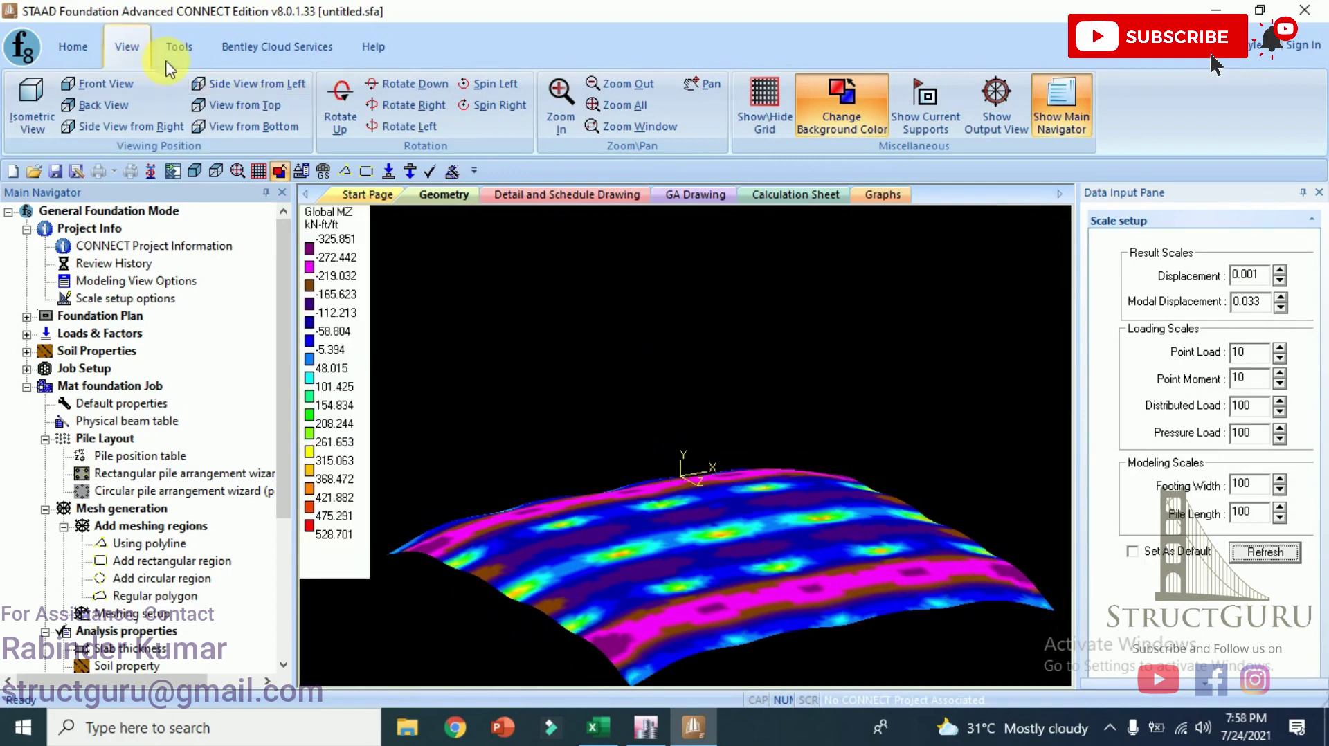
left_click(106, 84)
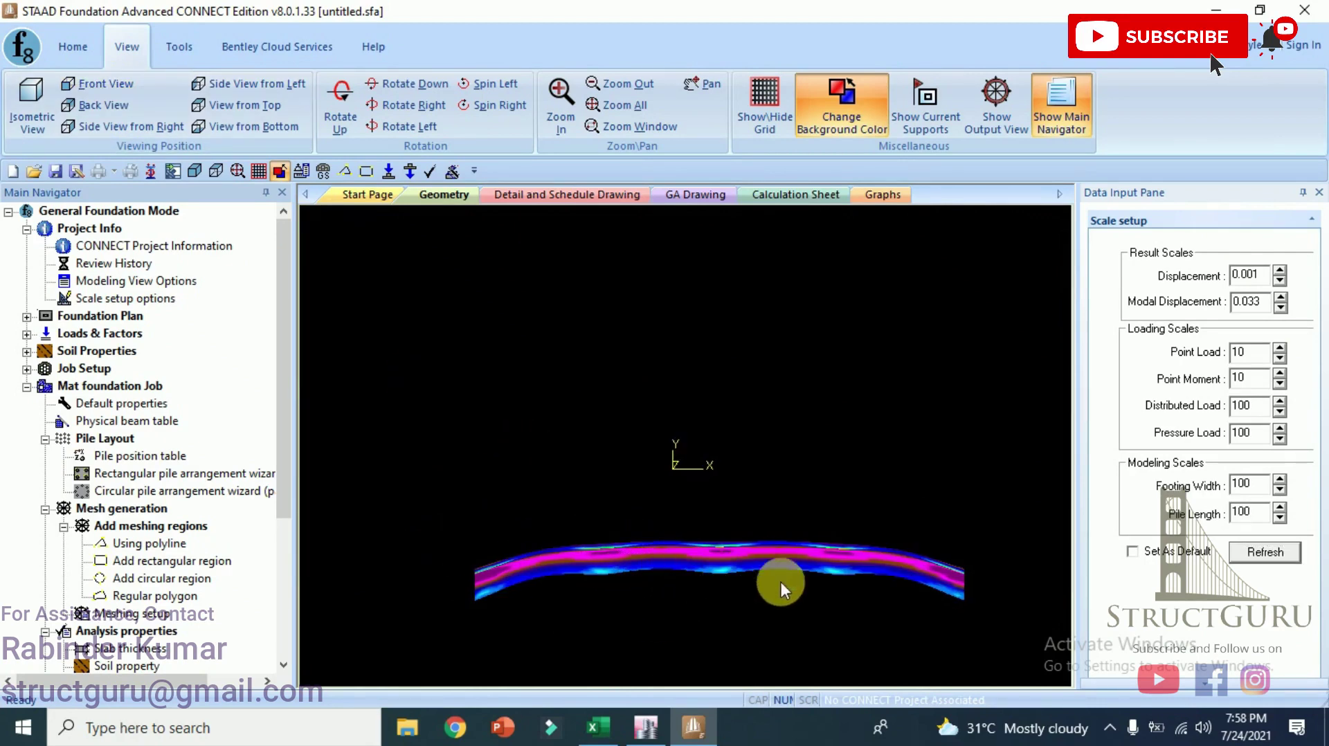
middle_click_drag(928, 547, 747, 489)
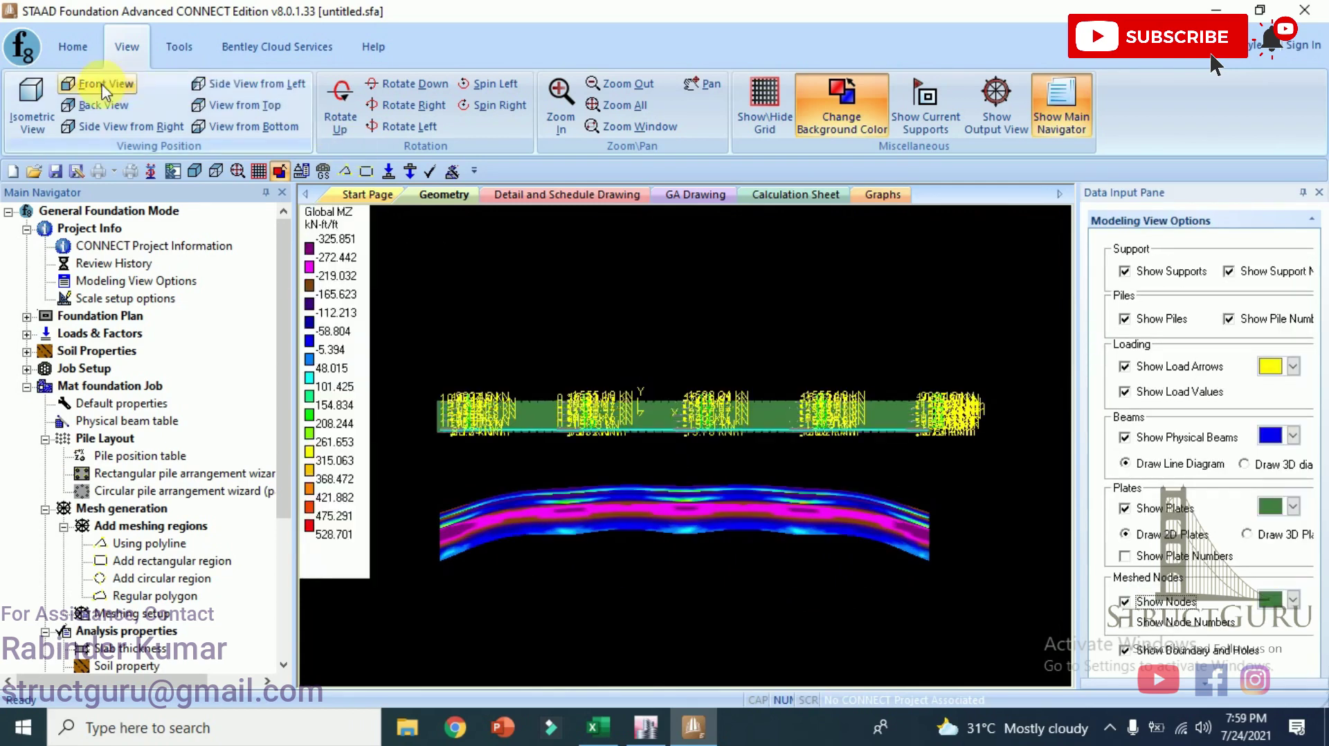
Generate the Raft moment envelope along global X with 60 × 60 divisions.
left_click(543, 375)
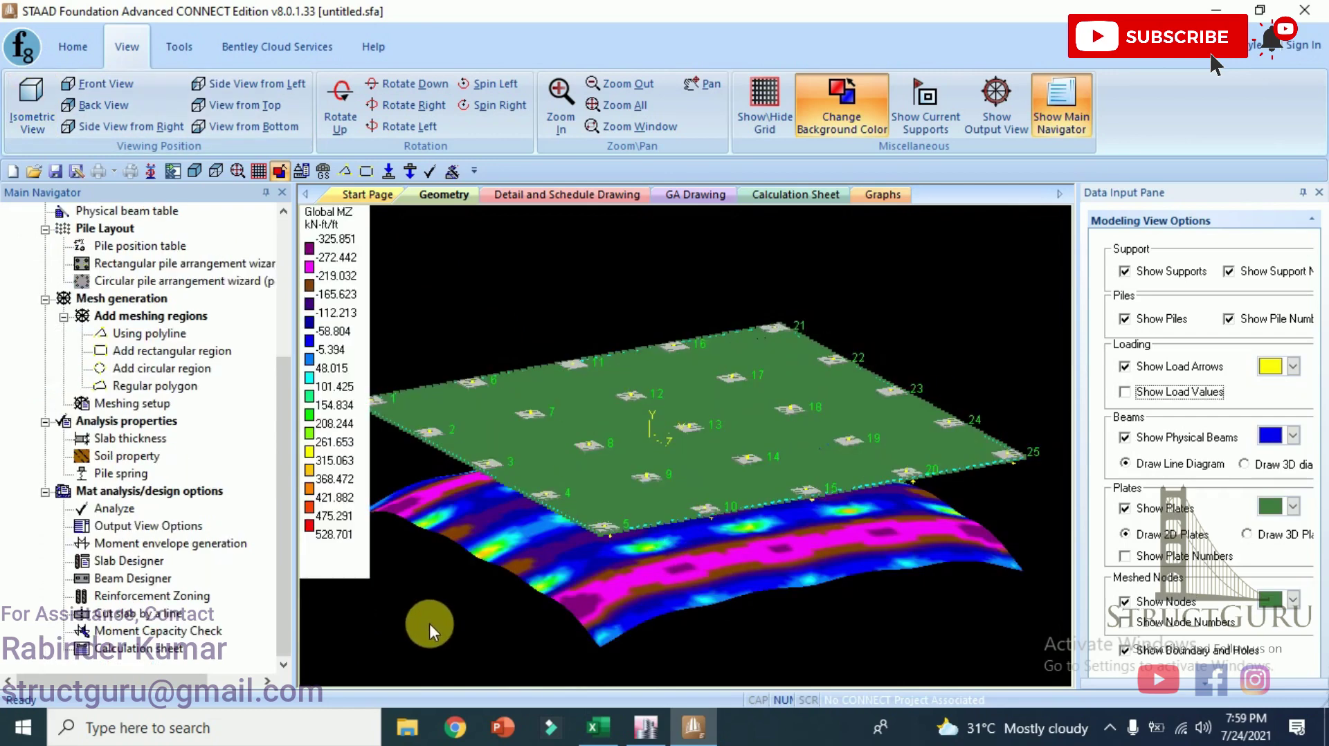
left_click(184, 546)
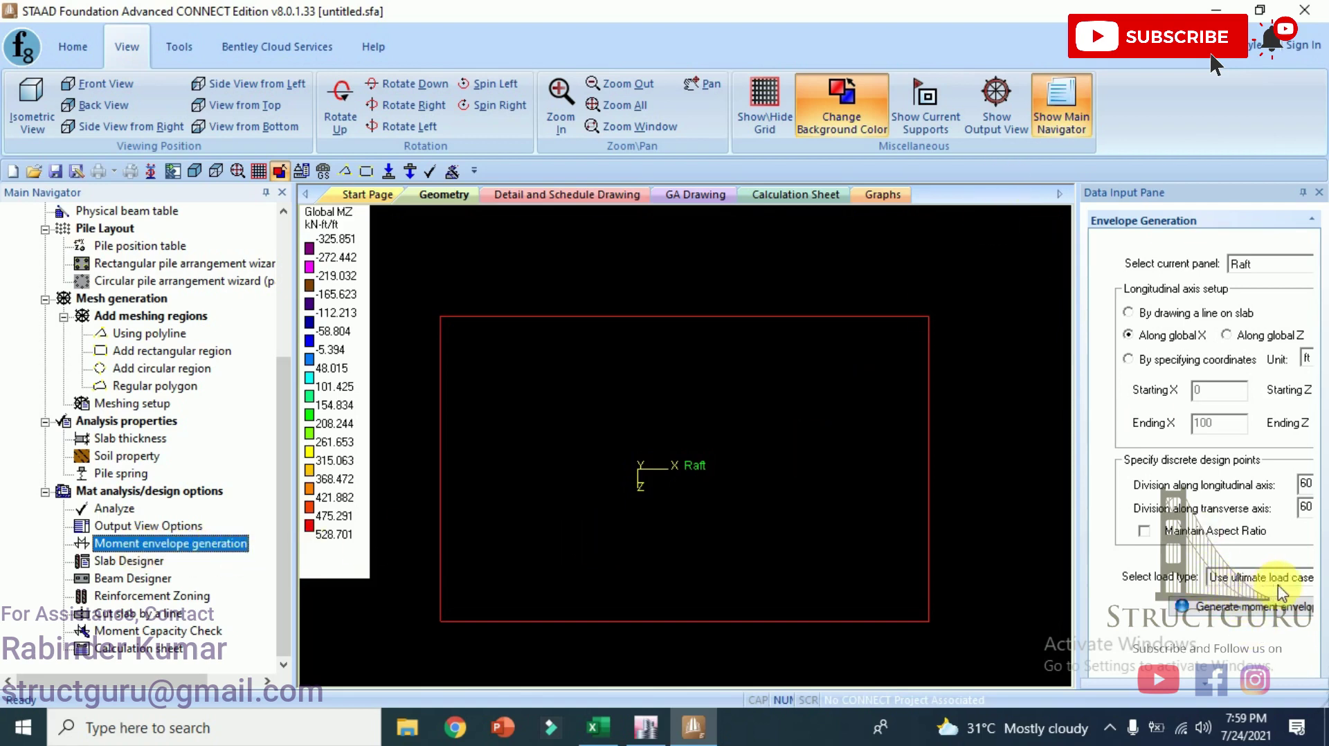
left_click(1239, 609)
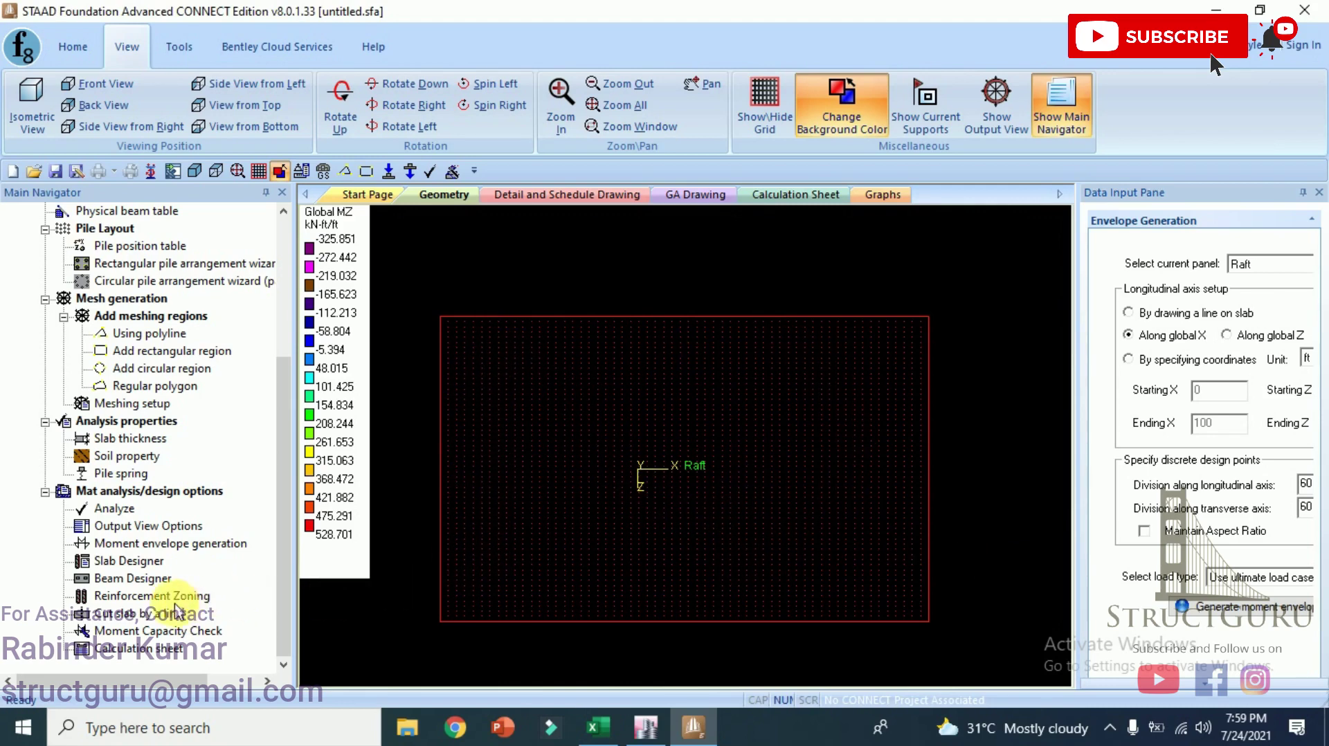
Change the slab design minimum bar spacing from 2 to 4 in and run the design.
left_click(159, 562)
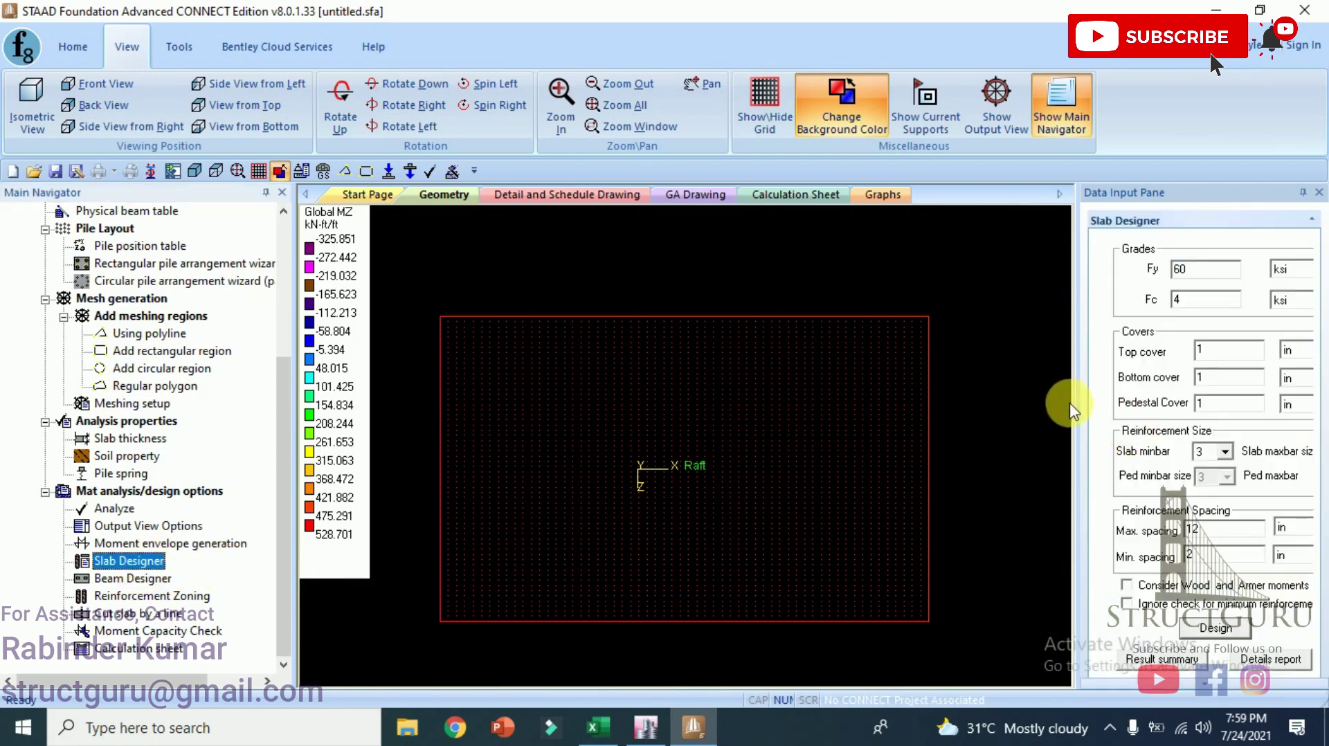
left_click_drag(1075, 411, 1013, 409)
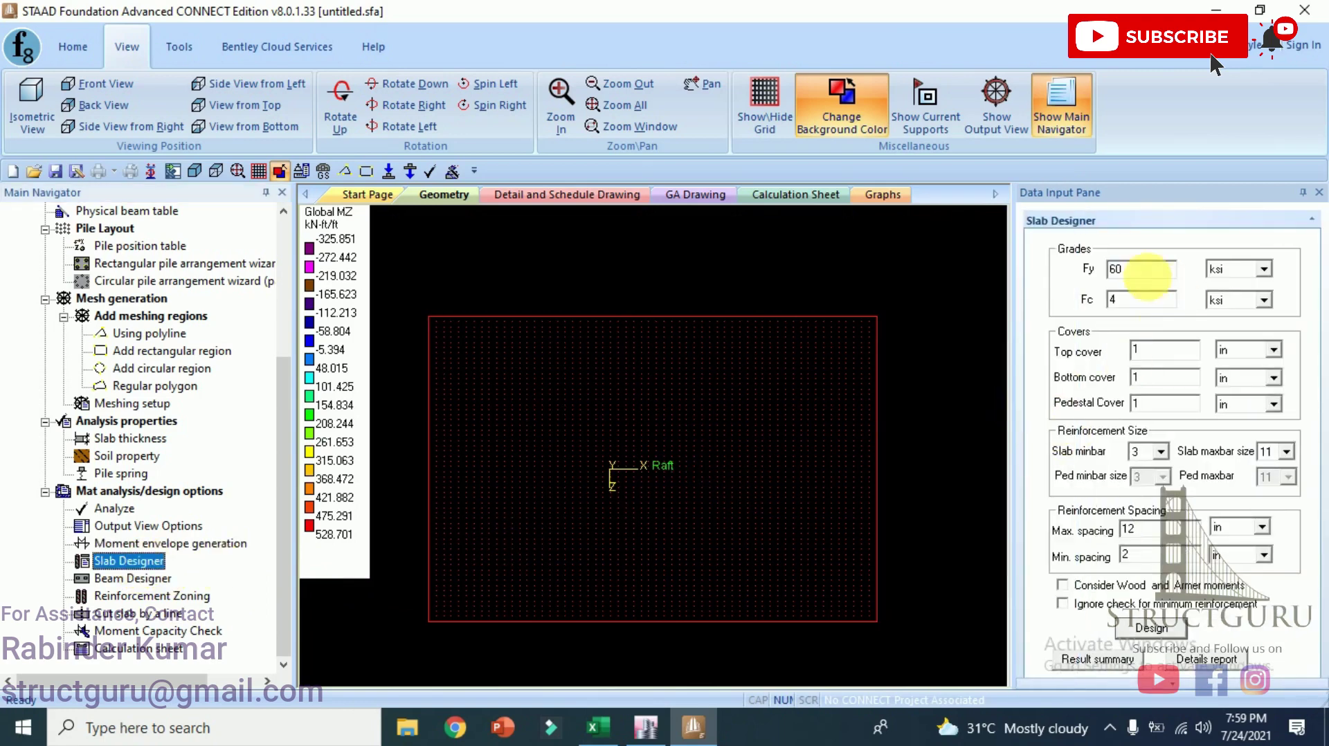
double_click(1133, 277)
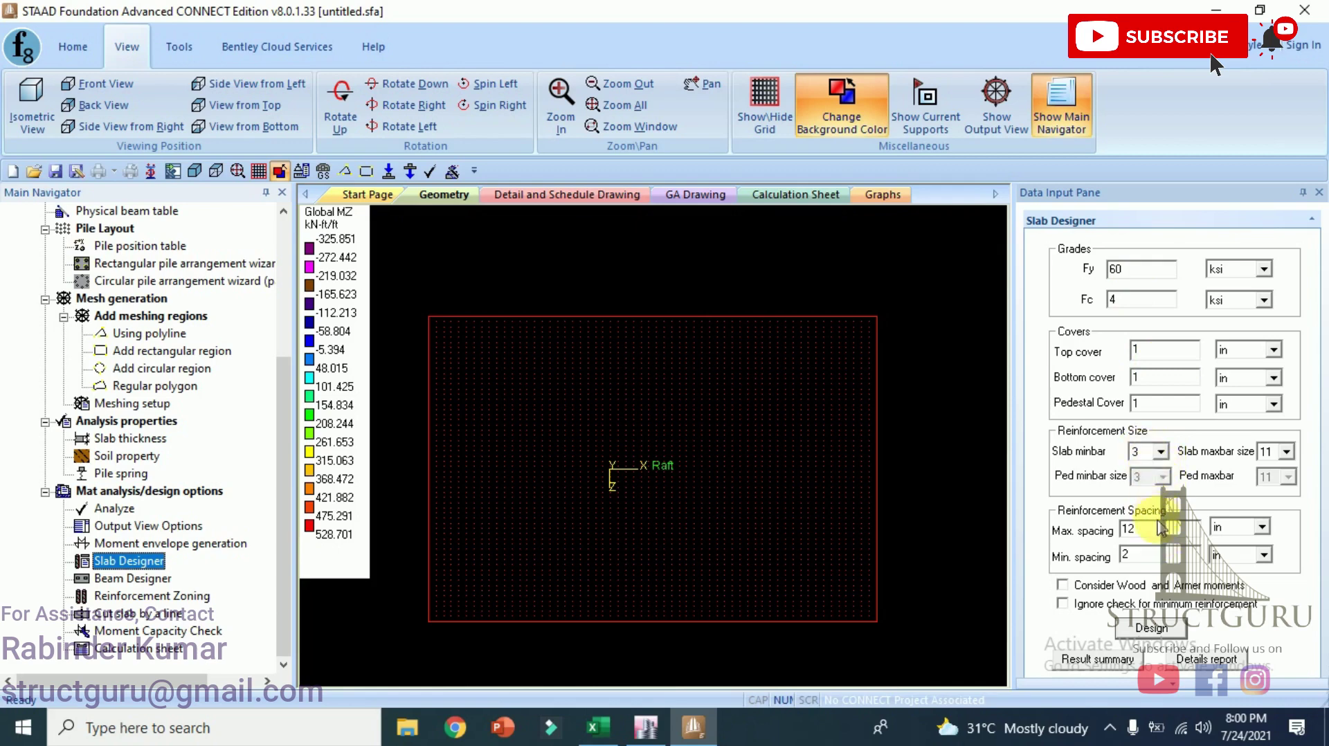
left_click(1139, 557)
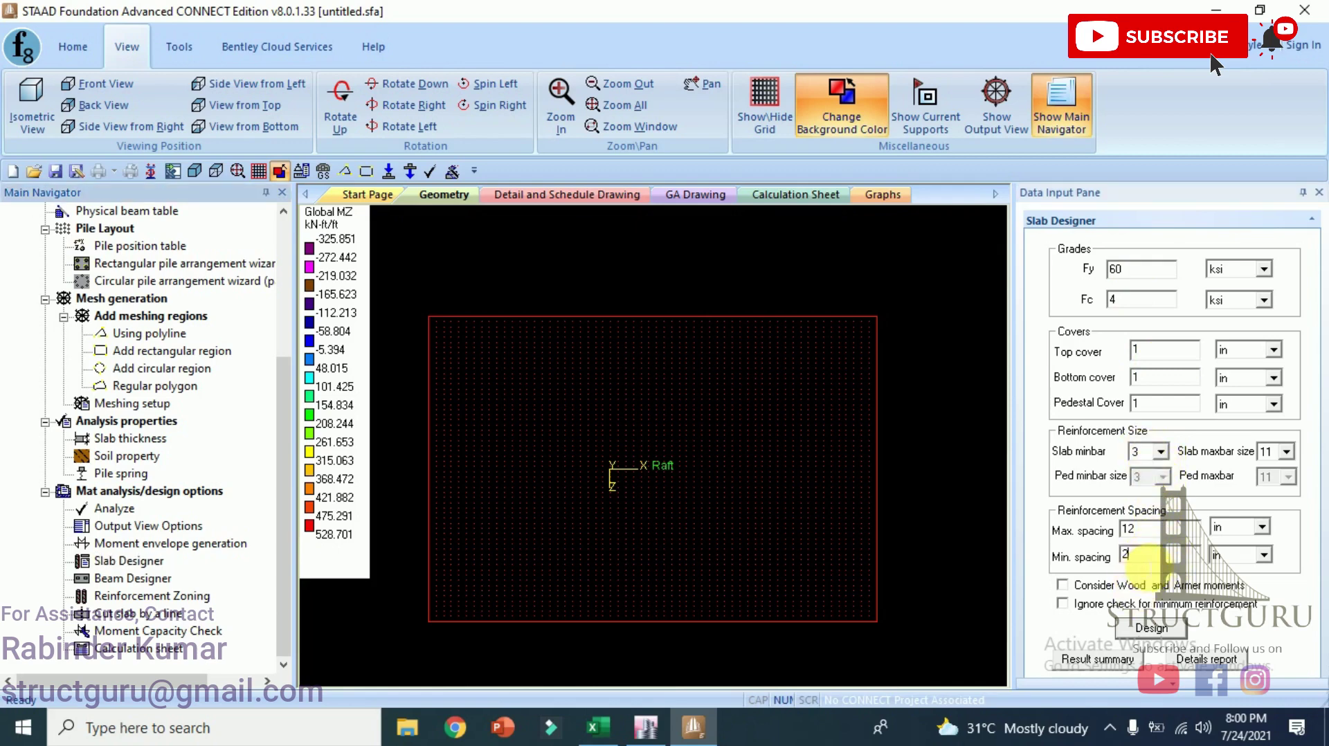
type("4")
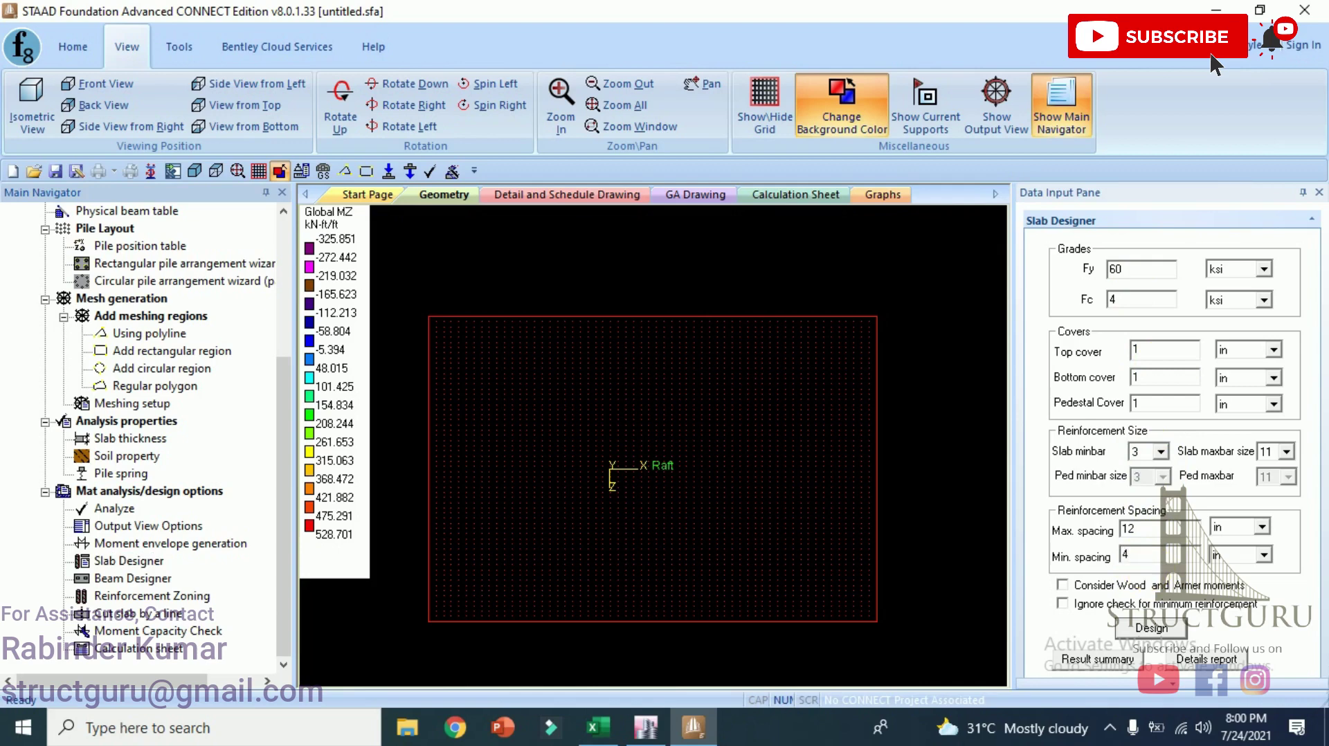
left_click(1153, 638)
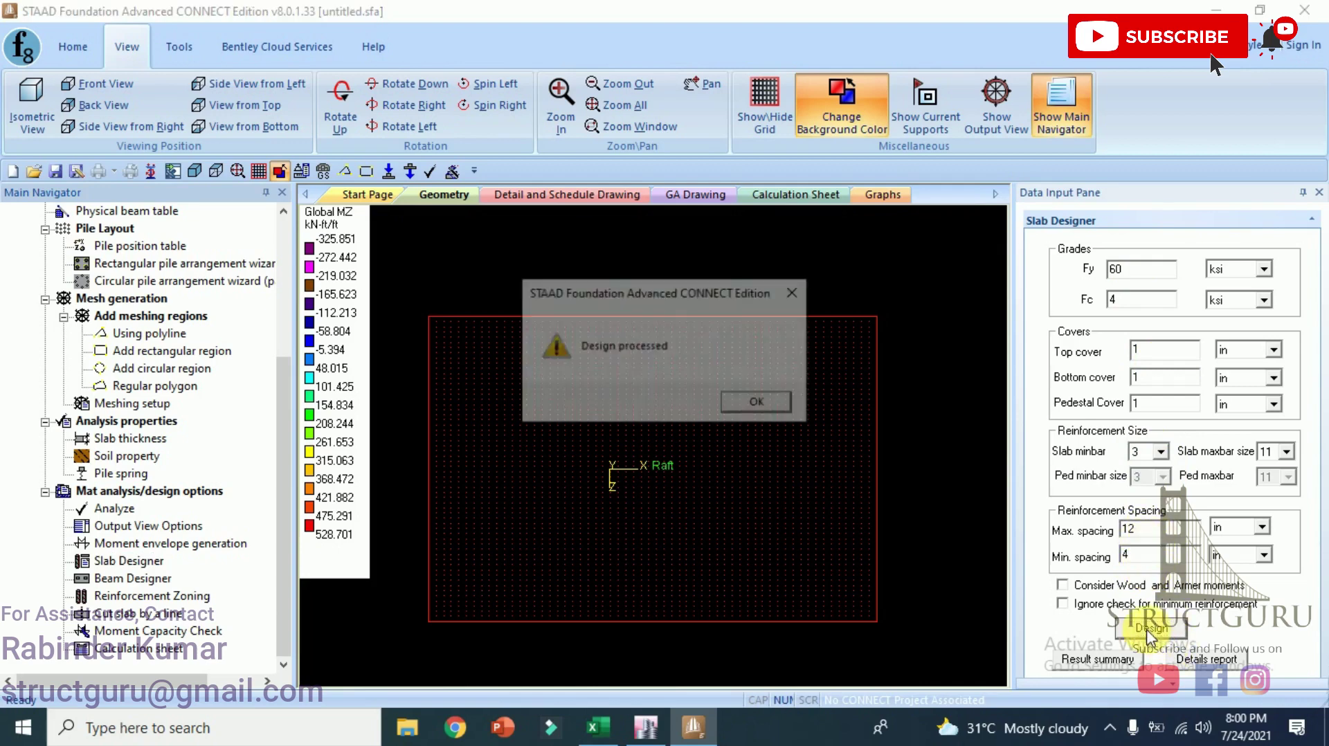
left_click(770, 406)
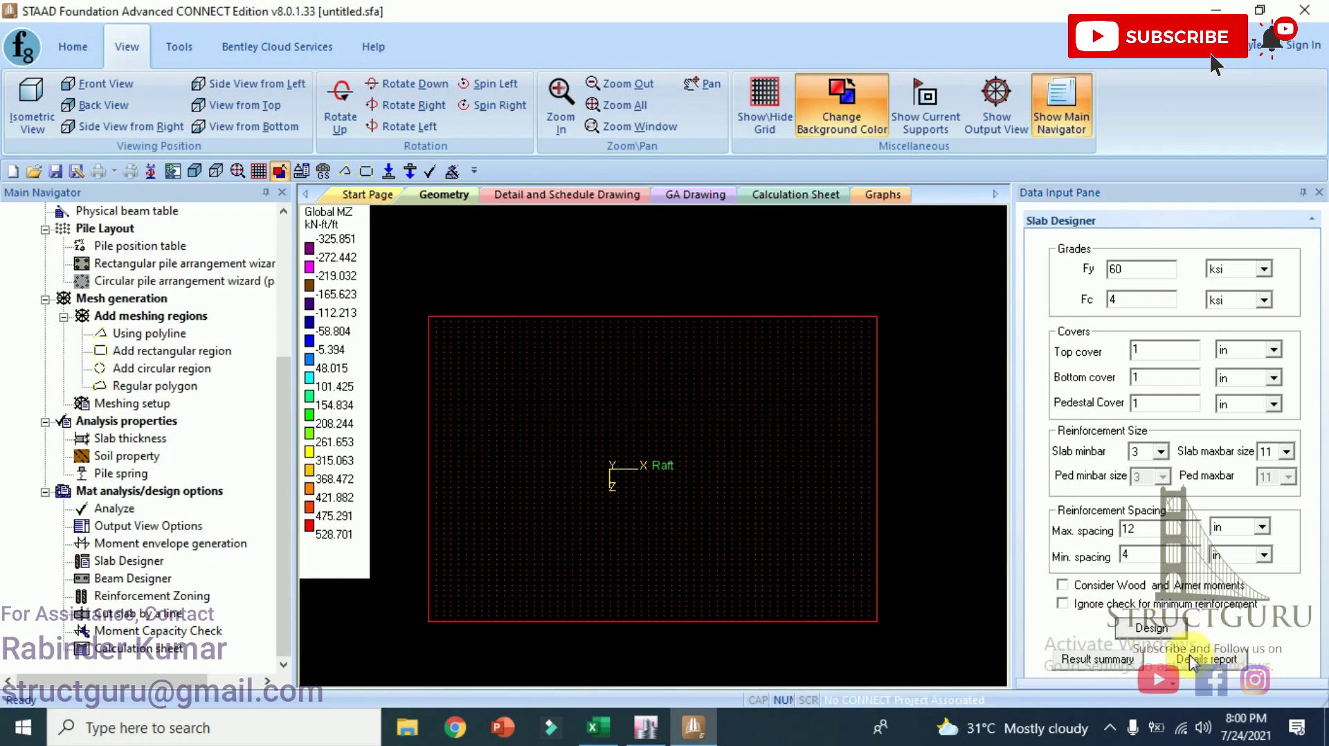
left_click(1196, 661)
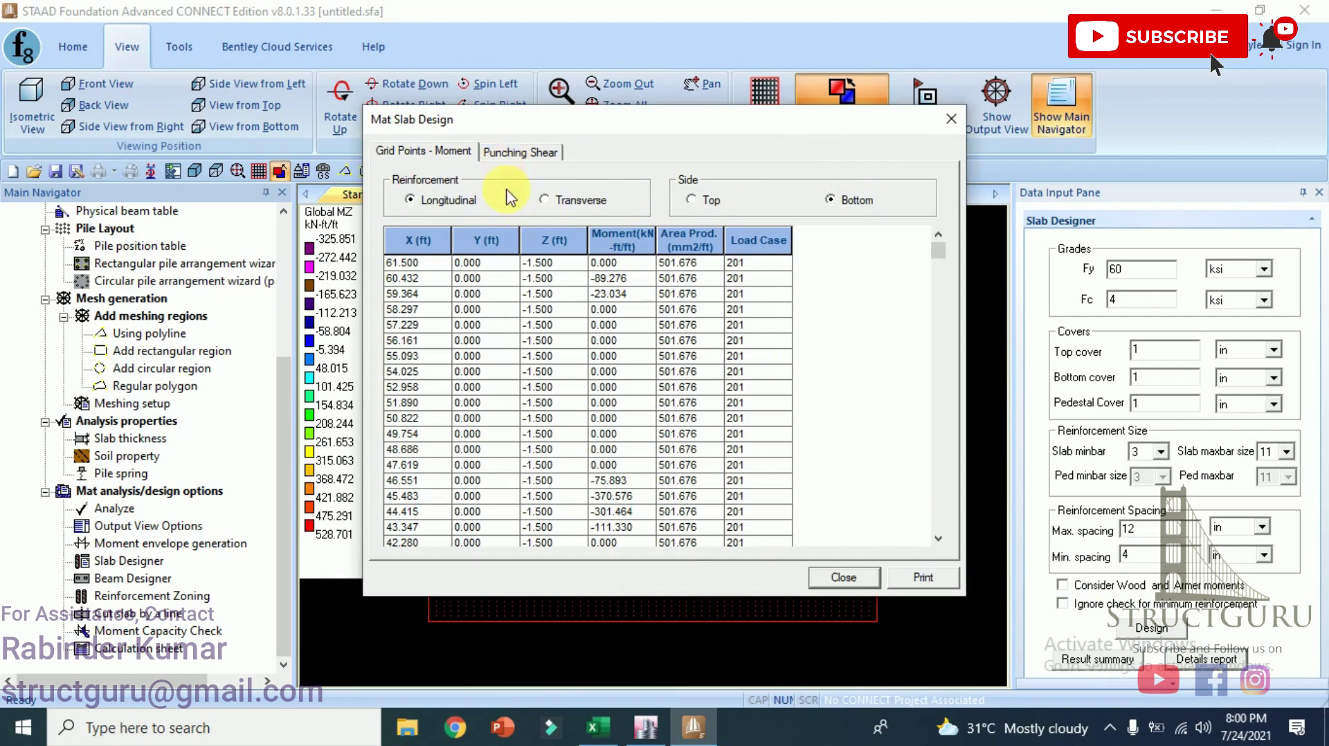
left_click(542, 150)
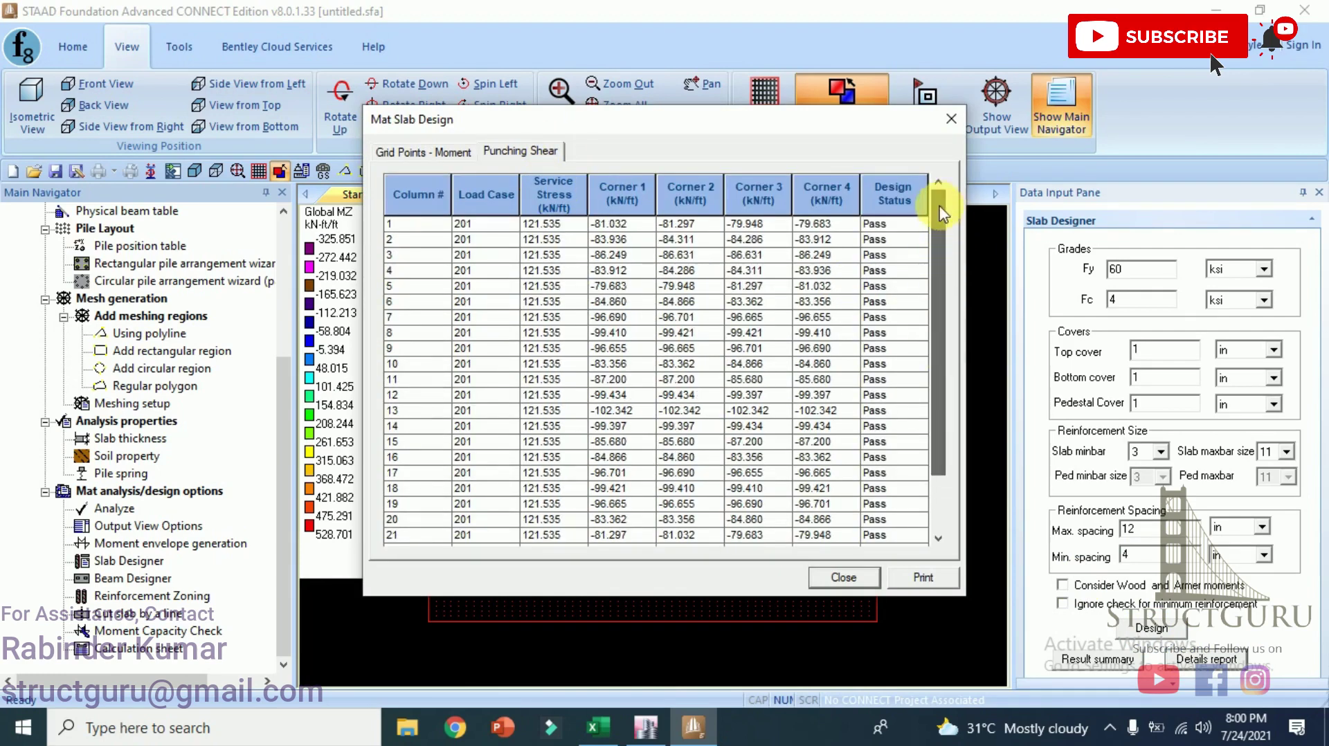
scroll(906, 250, "down", 2)
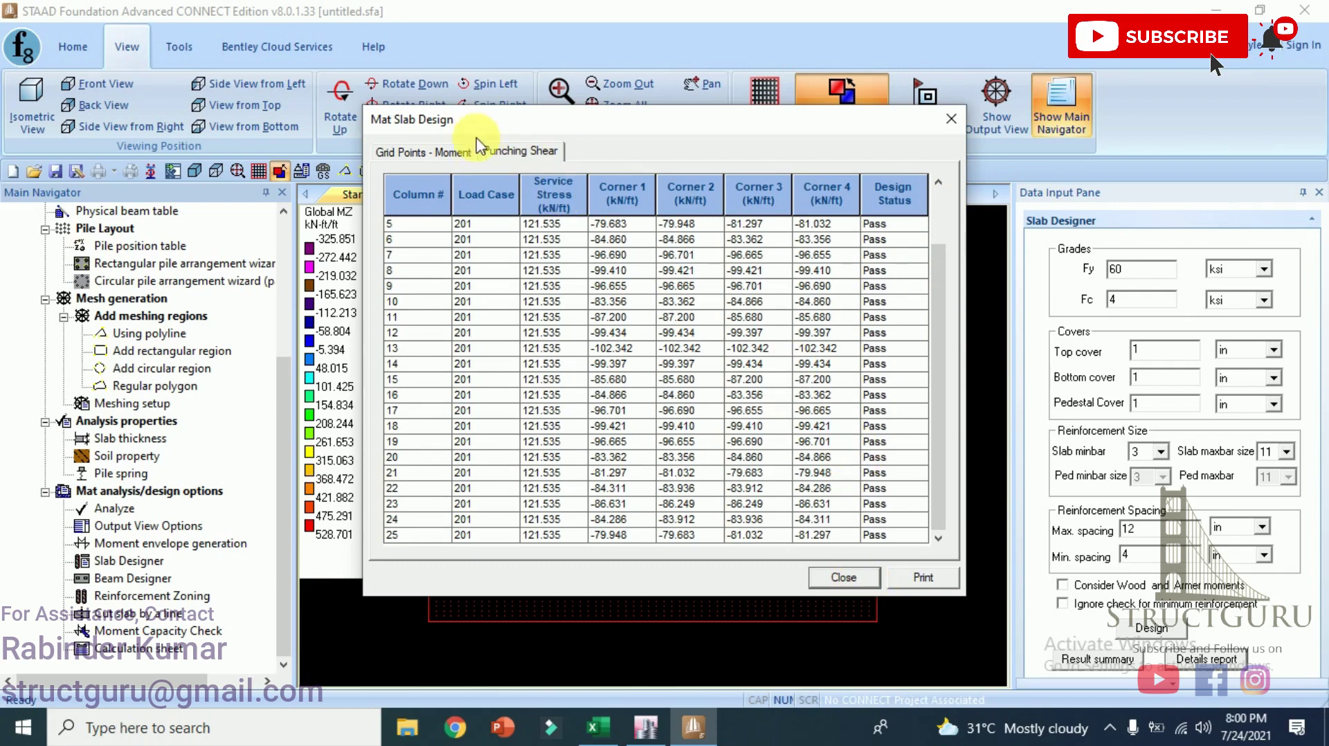
left_click(424, 151)
left_click(837, 578)
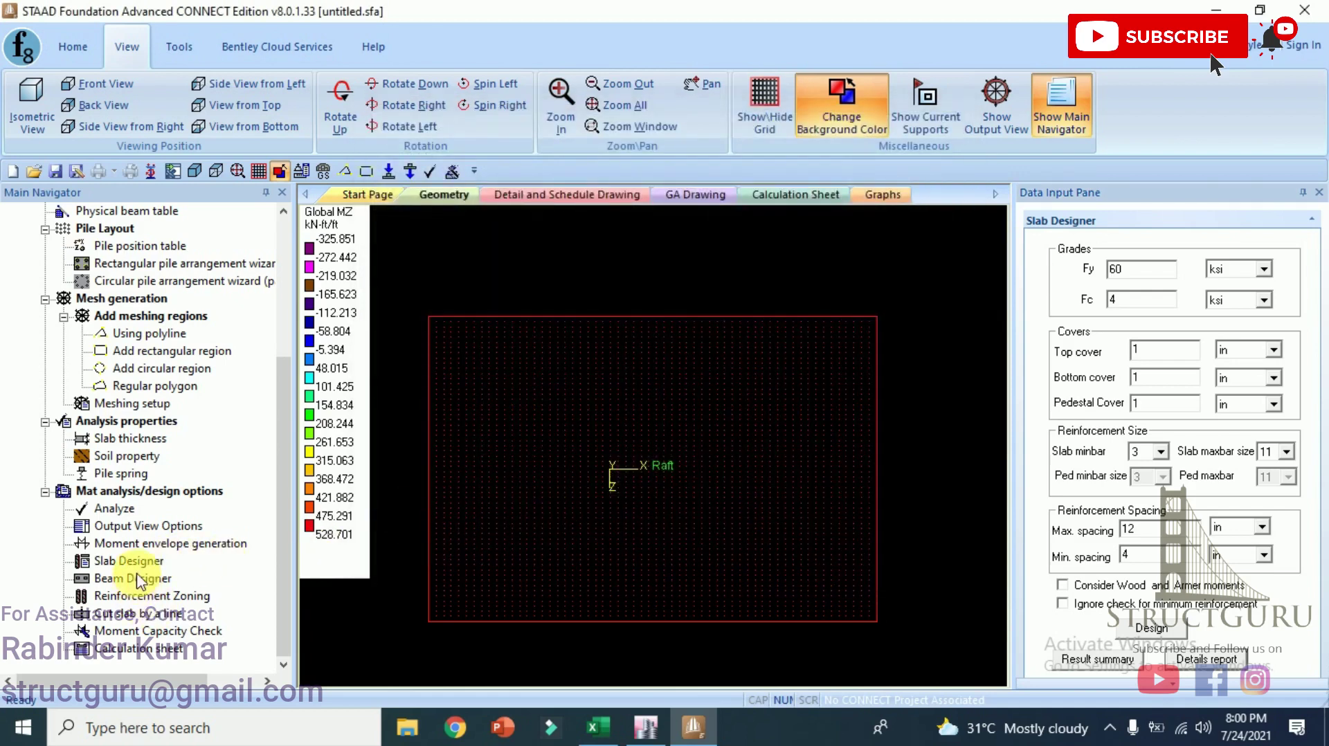
Create reinforcement zones for the Longitudinal Top and Longitudinal Bottom slab faces.
left_click(150, 595)
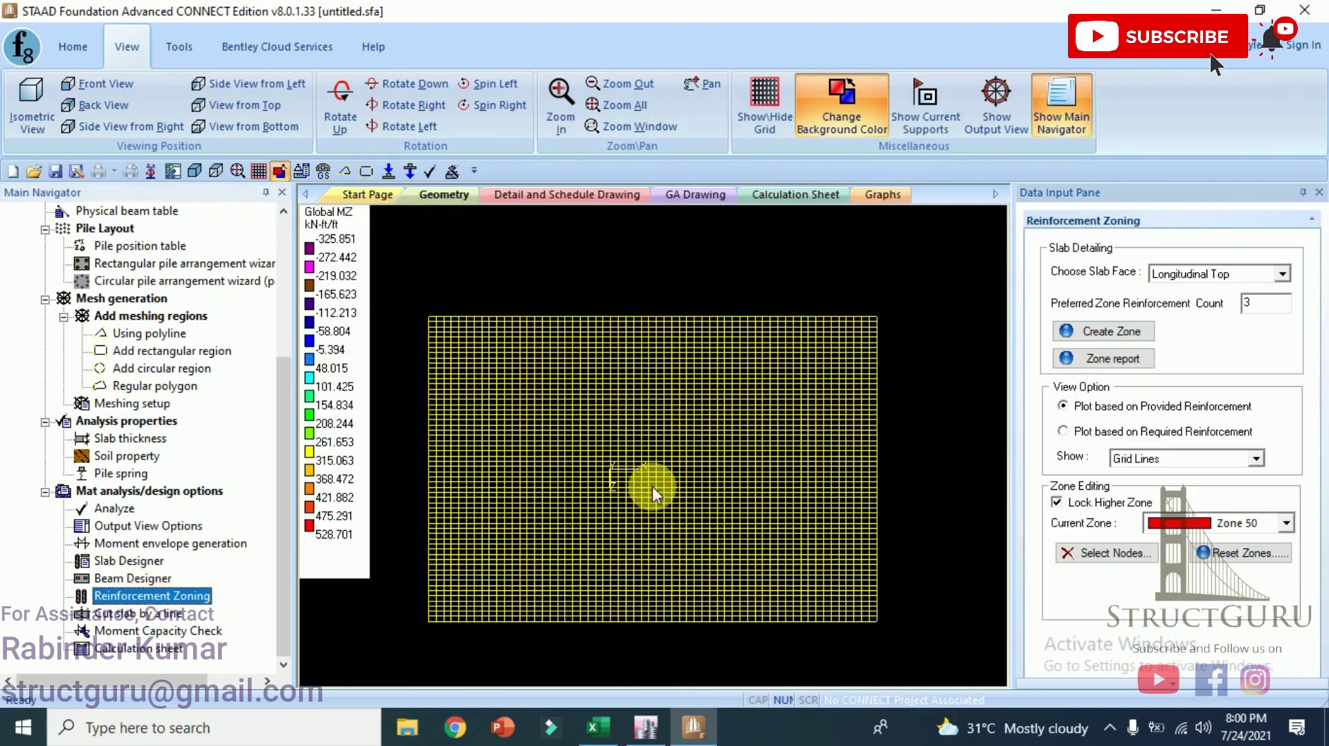
left_click(1241, 275)
left_click(1216, 292)
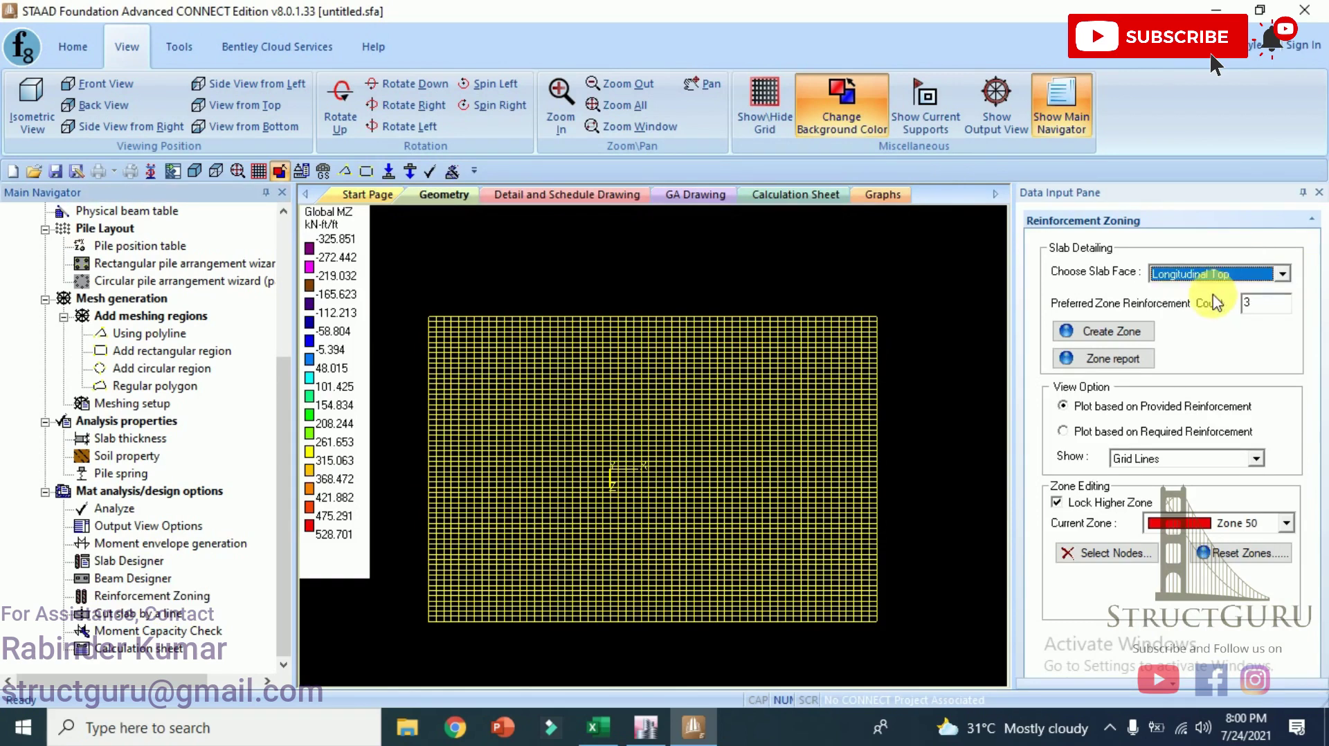
left_click(1091, 338)
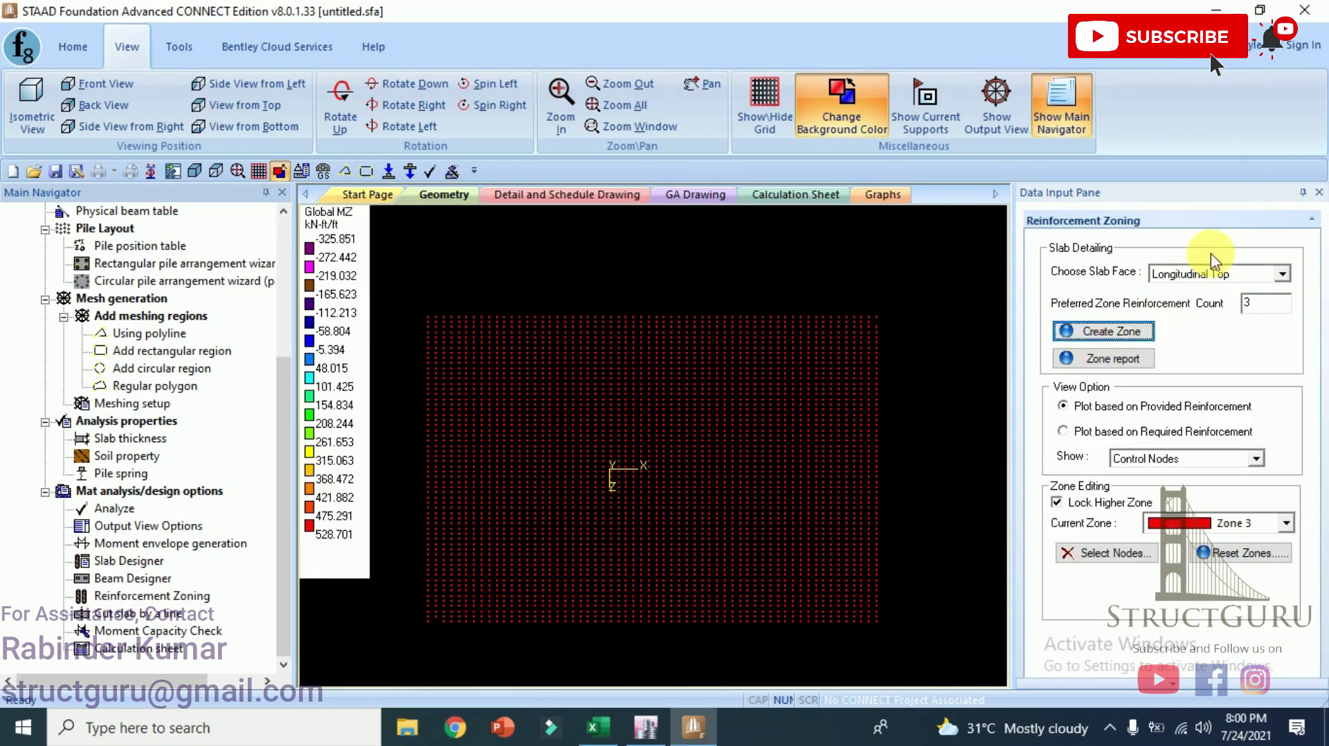
left_click(1208, 274)
left_click(1196, 306)
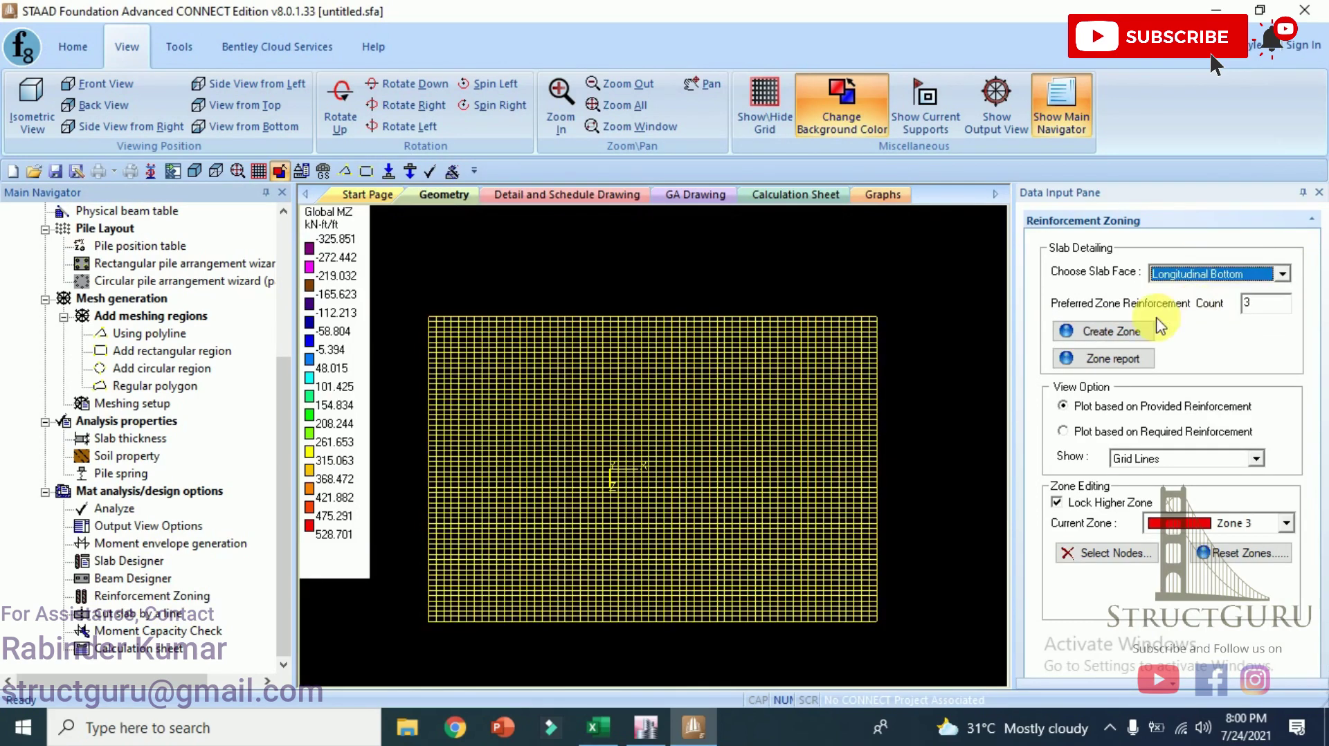
left_click(1116, 333)
Create zones for the Transverse Top and Bottom faces and show the bar labels, zone 3 being #8 at 279.40 mm.
left_click(1246, 274)
left_click(1208, 322)
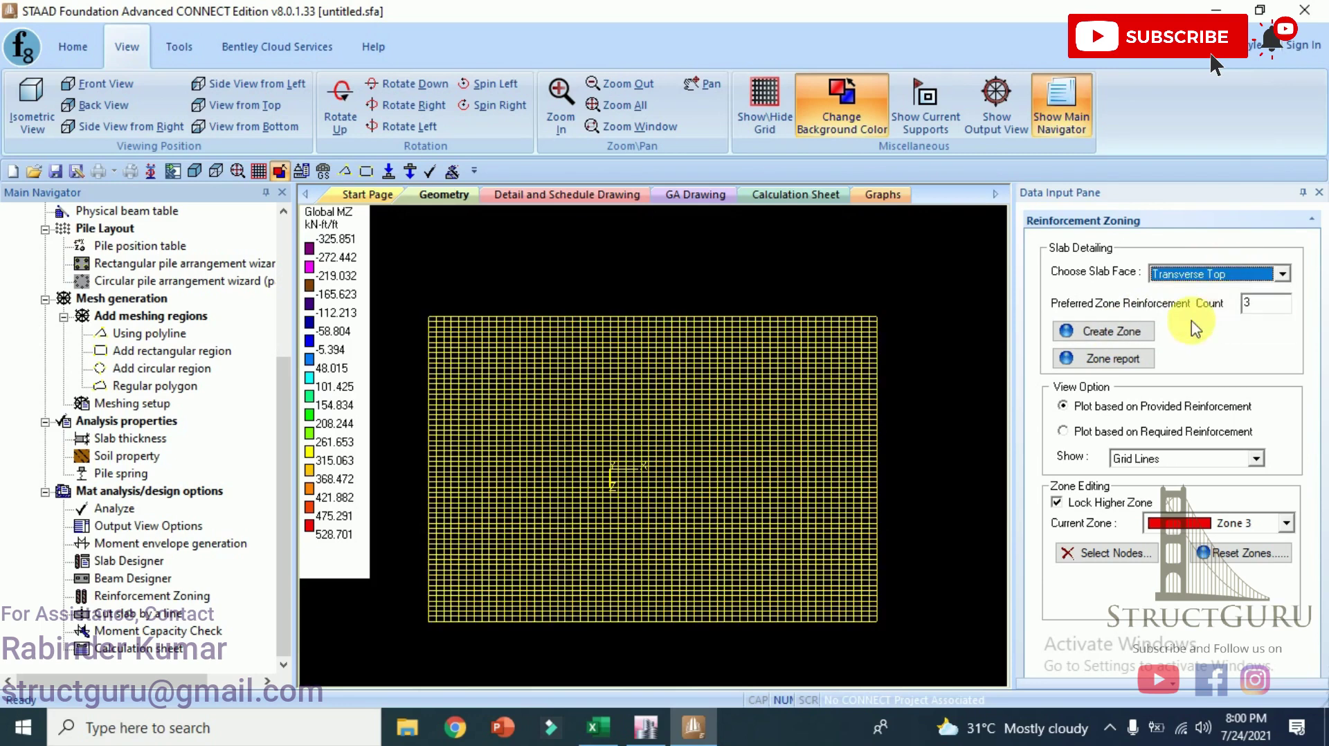
left_click(1117, 334)
left_click(1205, 273)
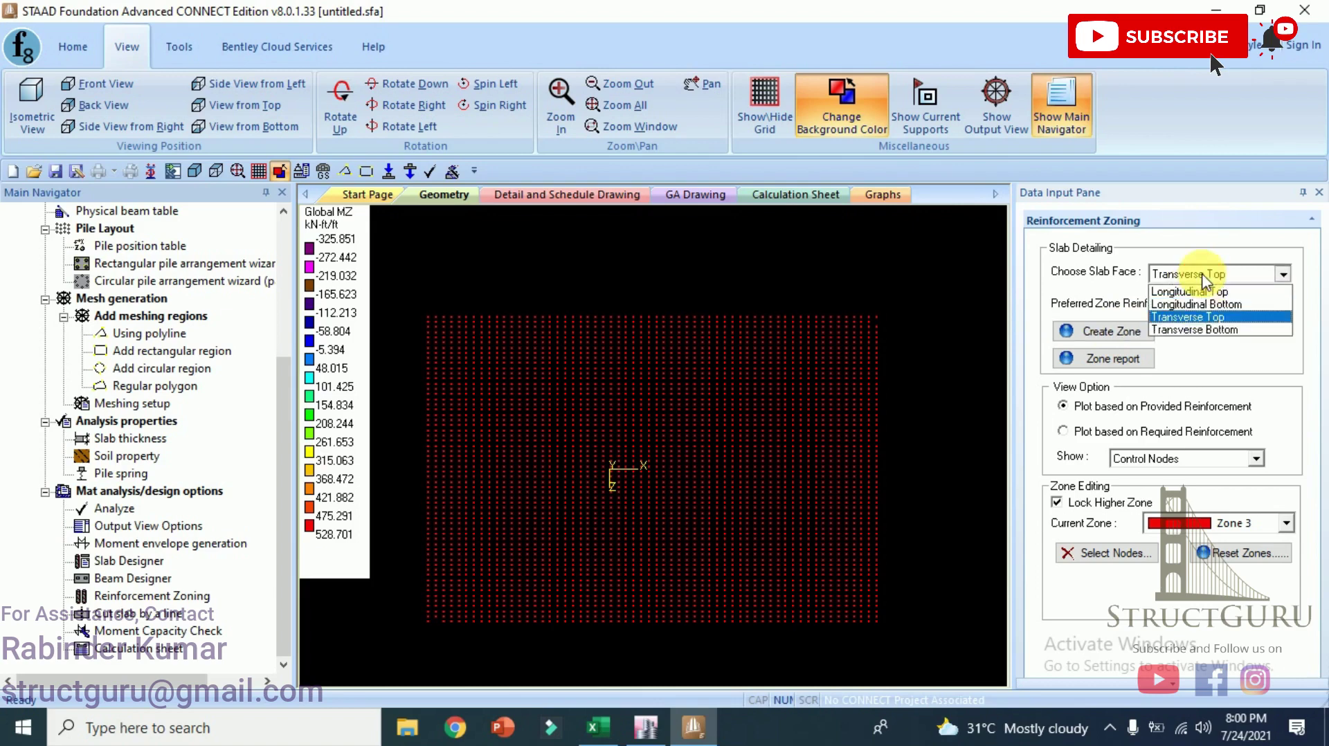
left_click(1203, 338)
left_click(1108, 332)
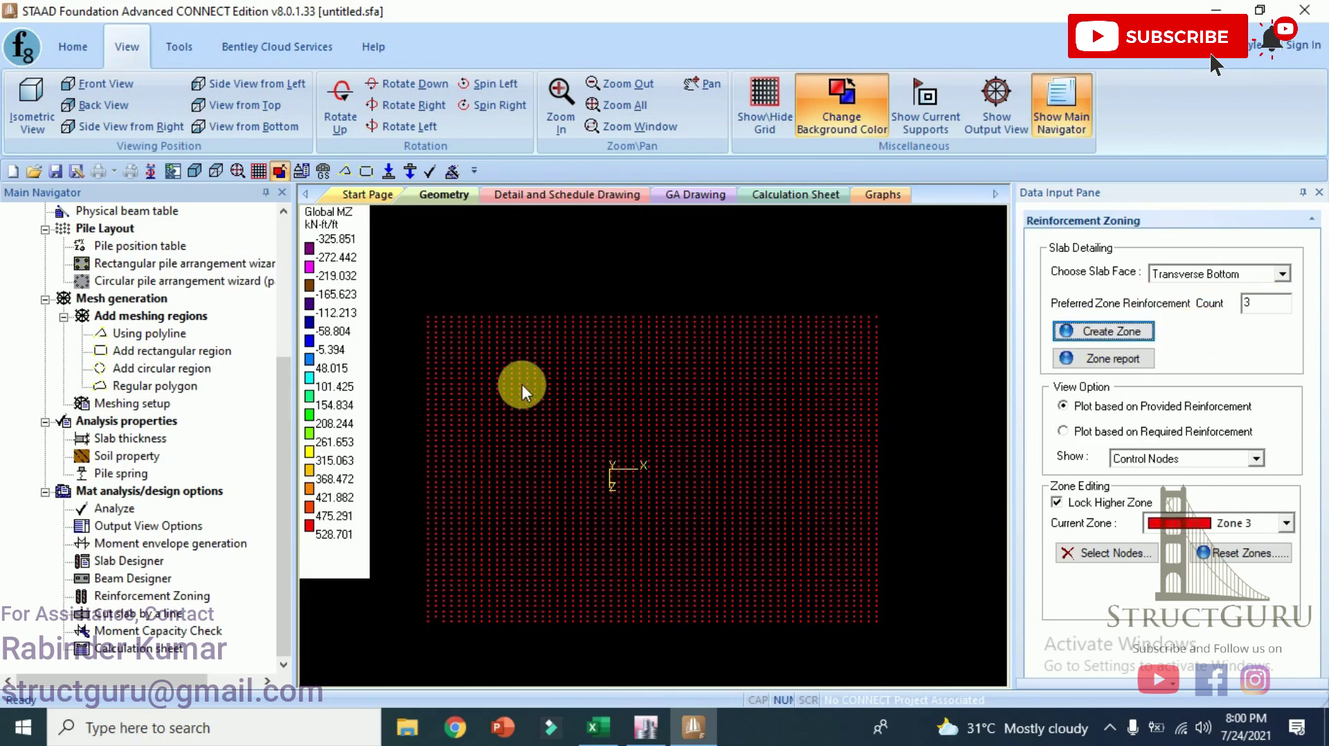
left_click(393, 241)
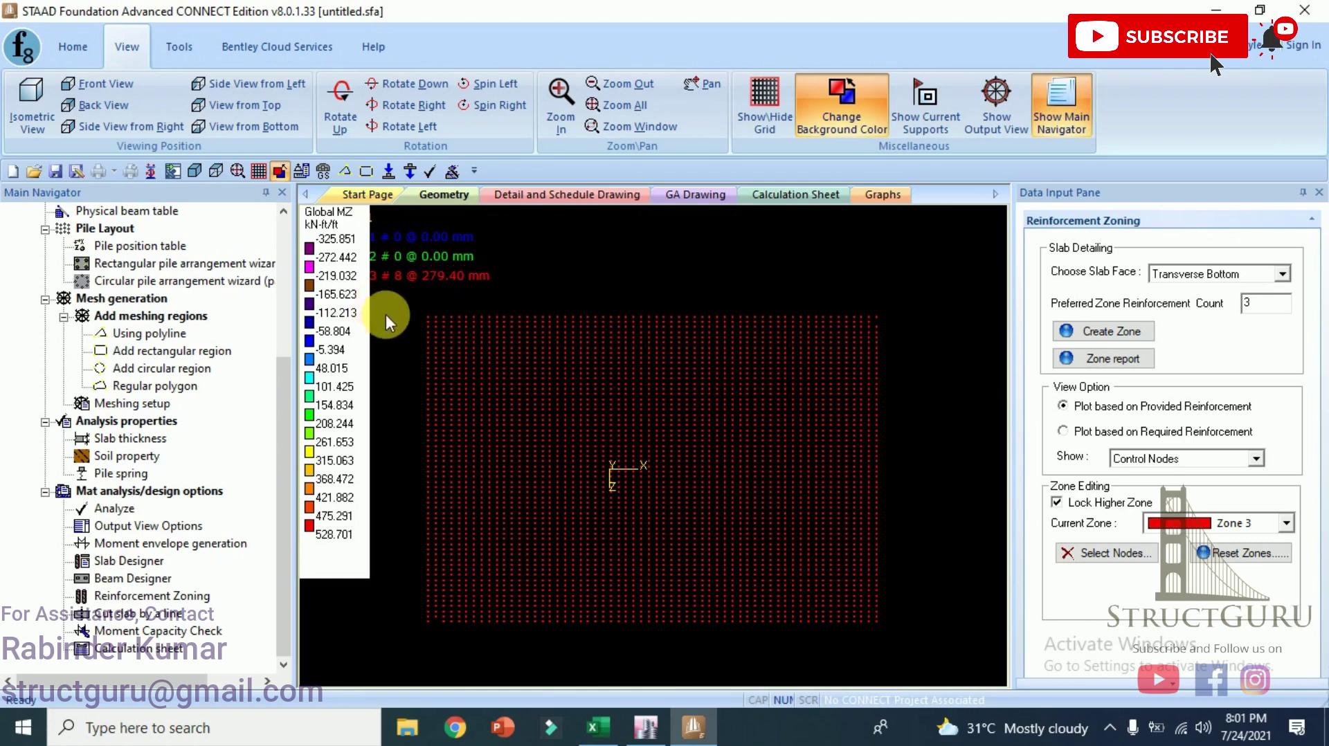
Plot the moment capacity, moment distribution and failure diagram for the Longitudinal Top face.
left_click(182, 631)
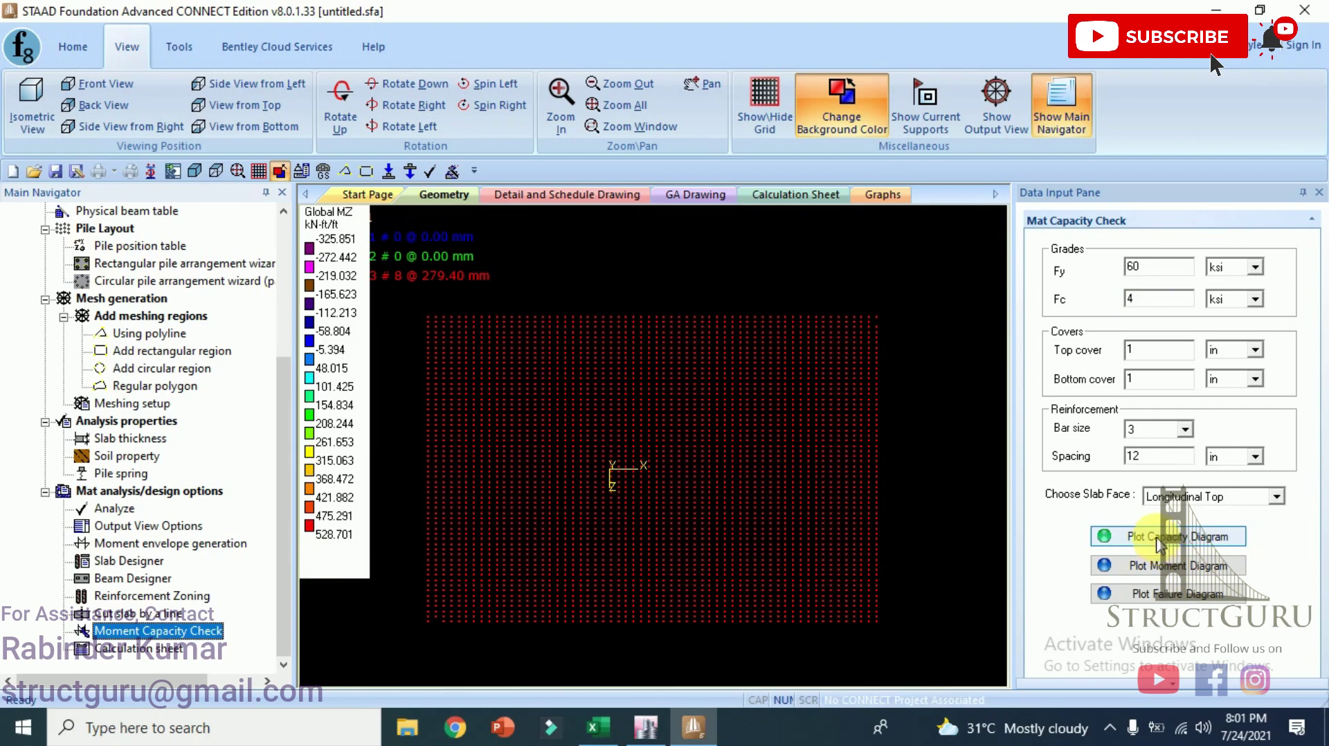
left_click(1156, 547)
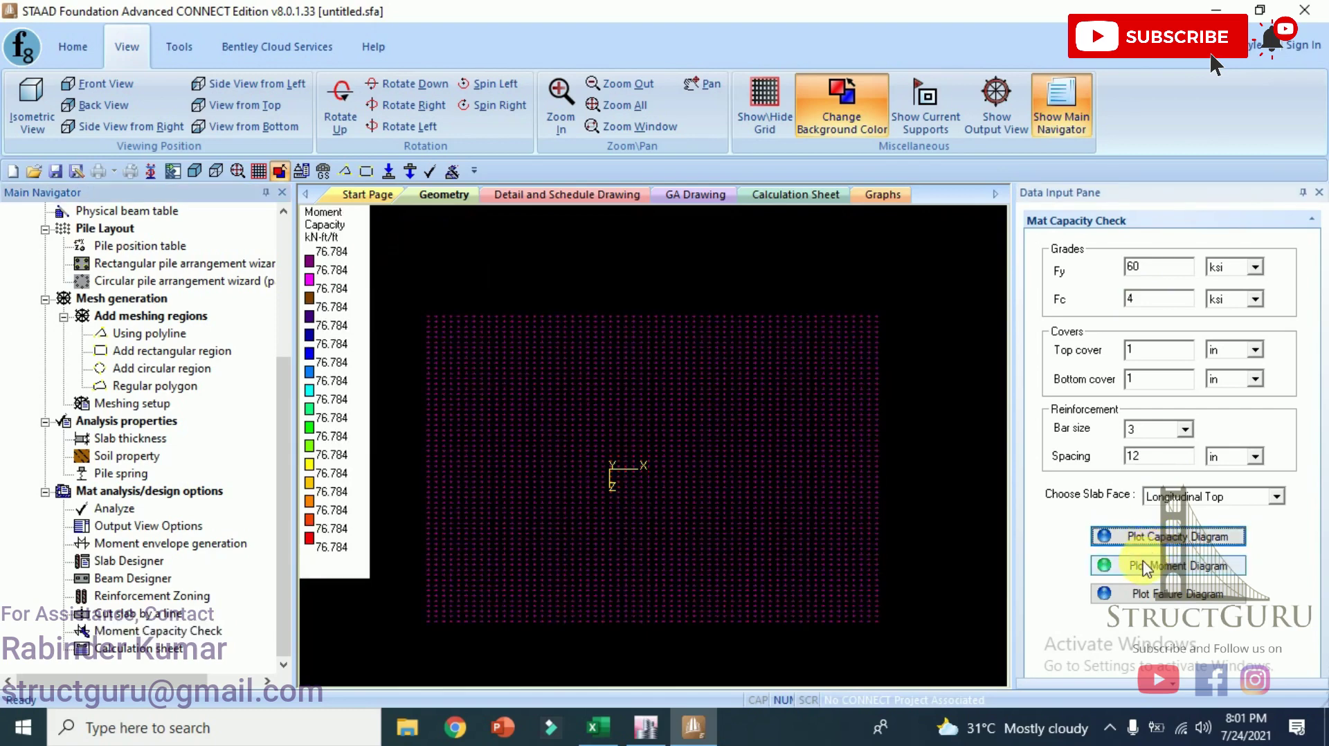
left_click(1152, 566)
left_click(1149, 595)
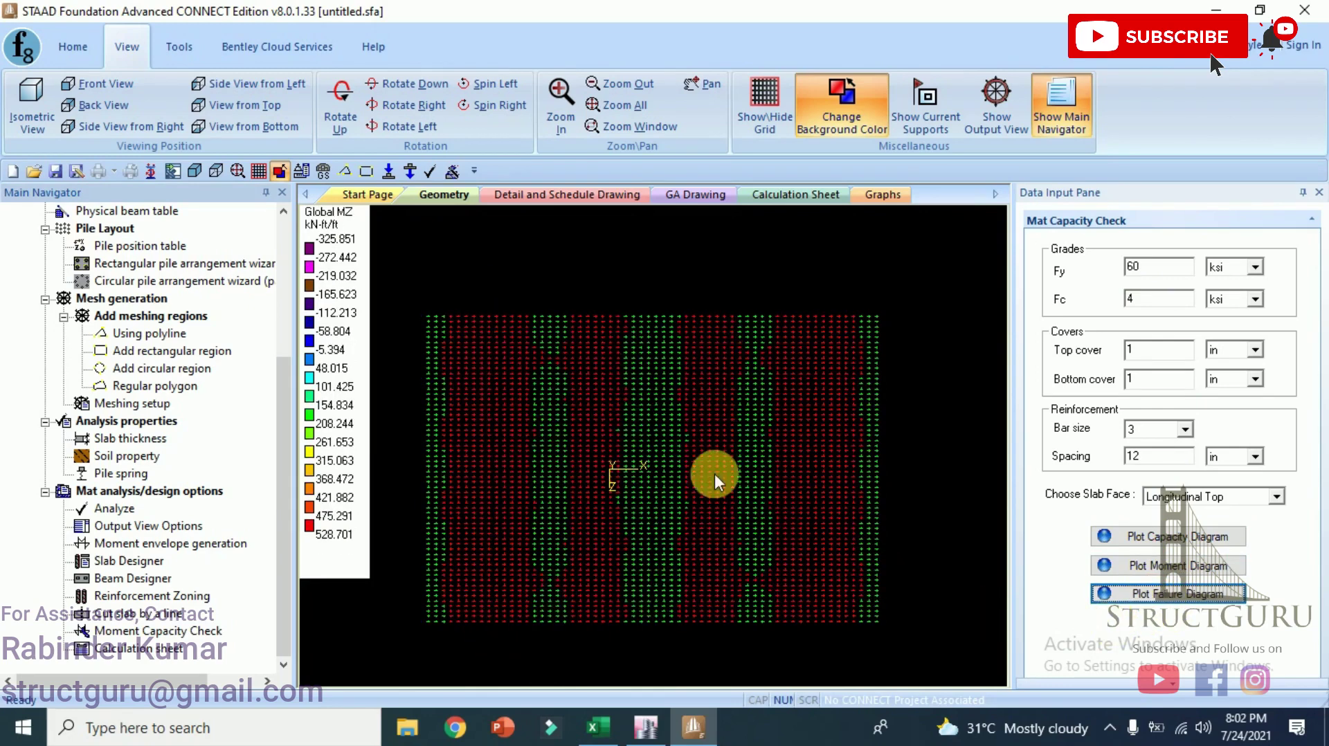
Change the bar size from 3 to 6 and replot the failure diagram.
left_click(1144, 457)
left_click(1185, 430)
left_click(1167, 484)
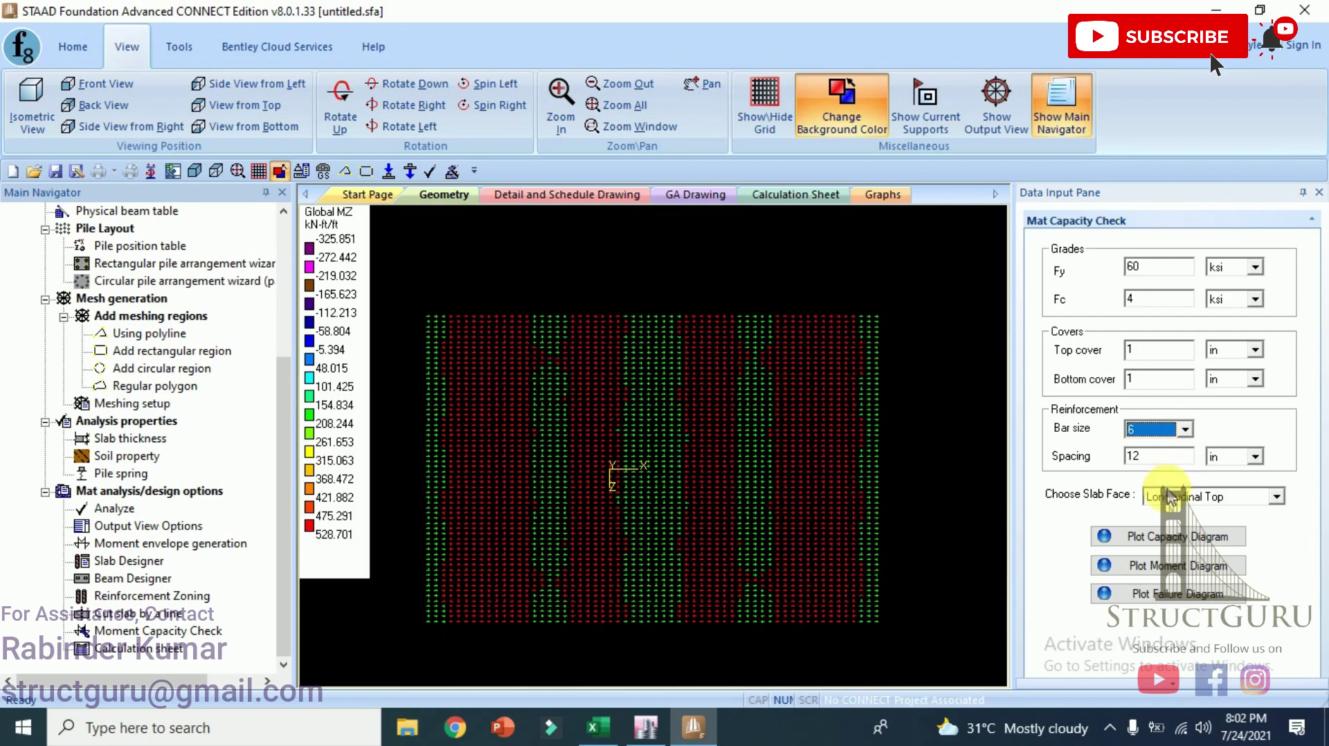
left_click(1167, 596)
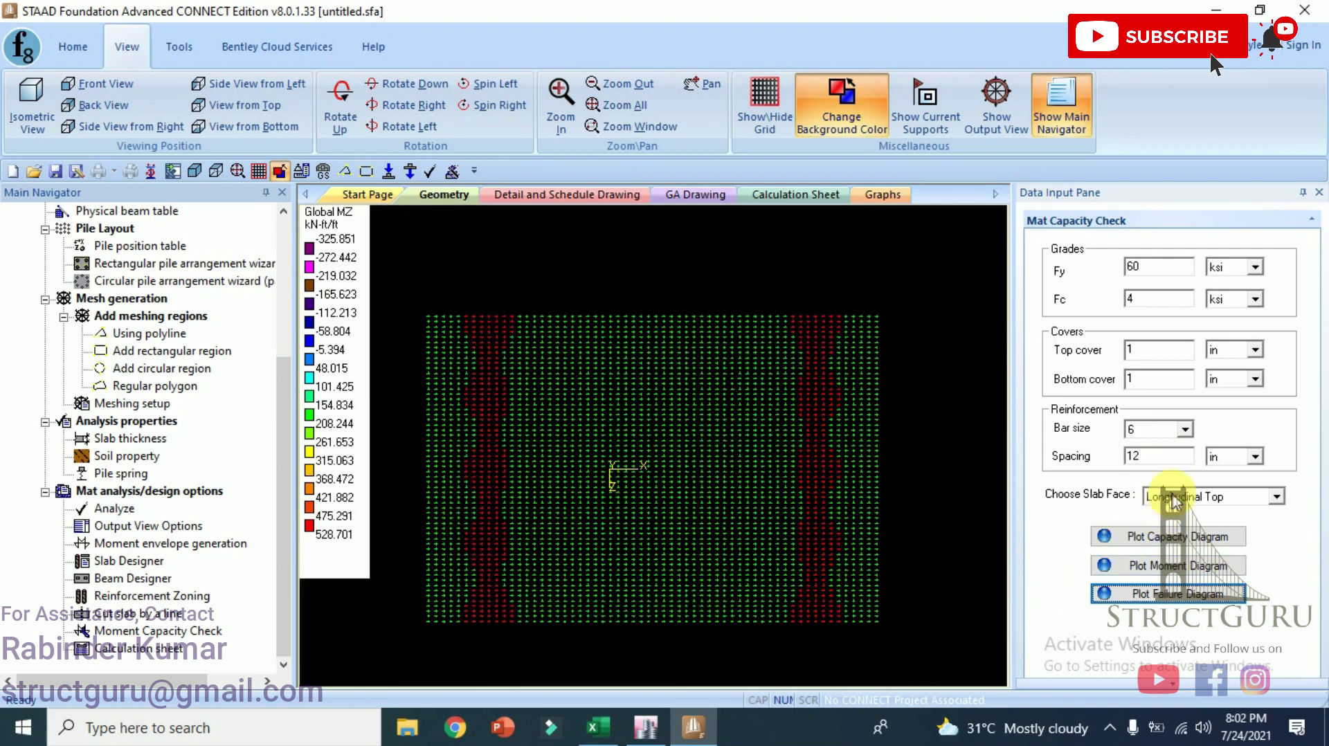
Try #7 bars, then #7 bars at 6 in spacing, replotting the failure diagram each time.
left_click(1186, 430)
left_click(1161, 460)
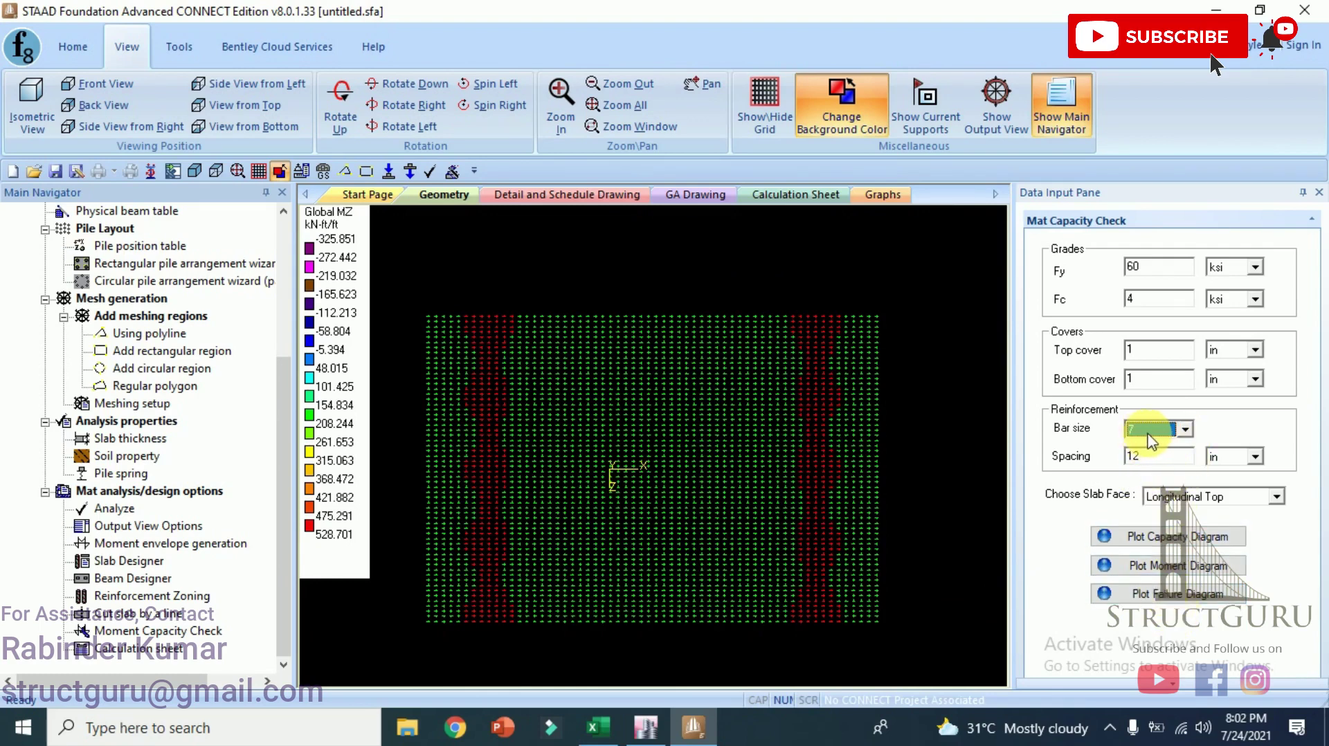
left_click(1158, 596)
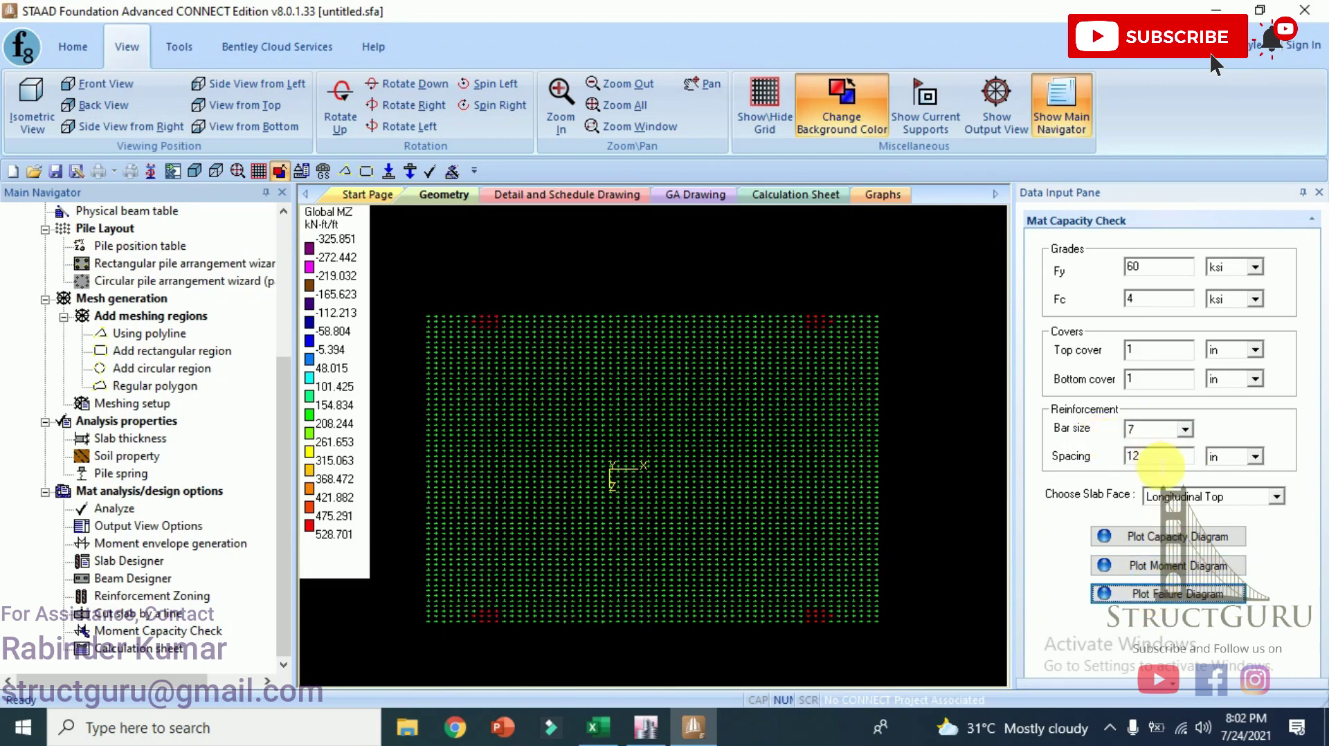
double_click(1128, 457)
type("6")
left_click(1174, 597)
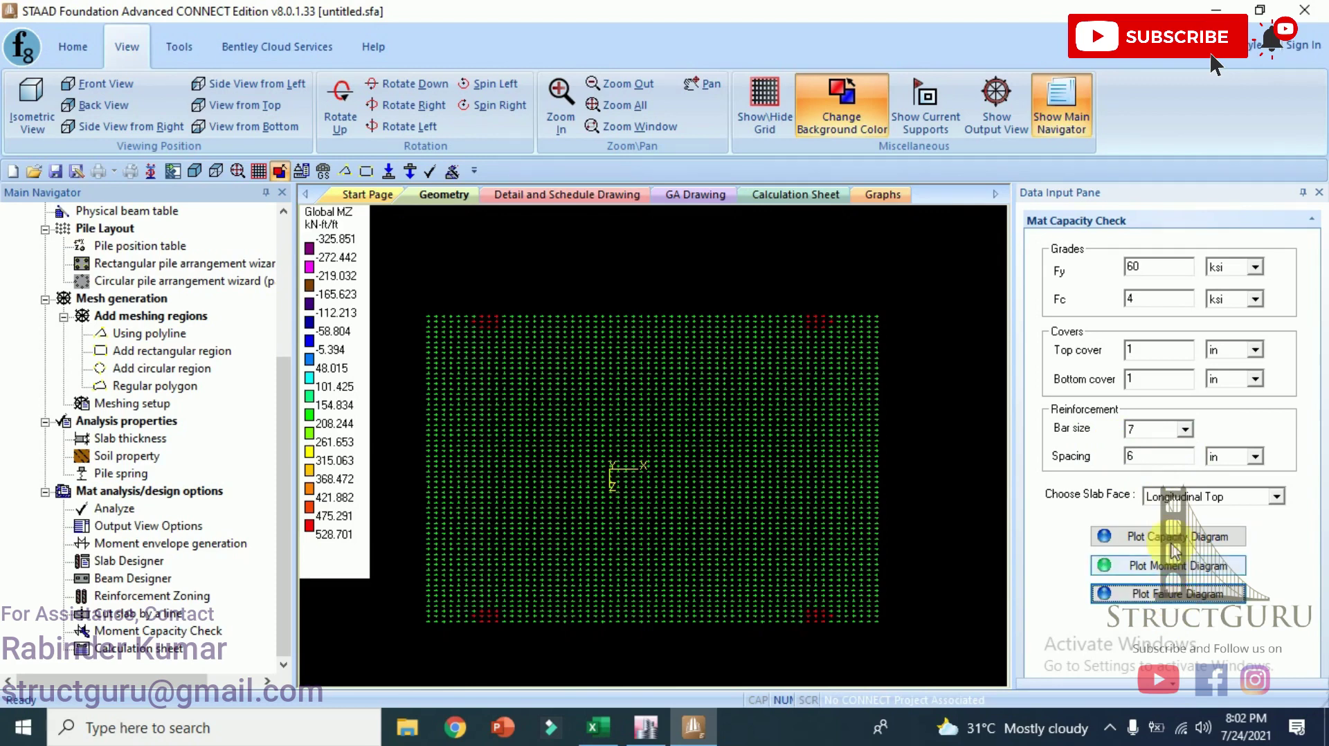
Switch to #8 bars at 12 in spacing and replot the failure diagram.
left_click(1185, 430)
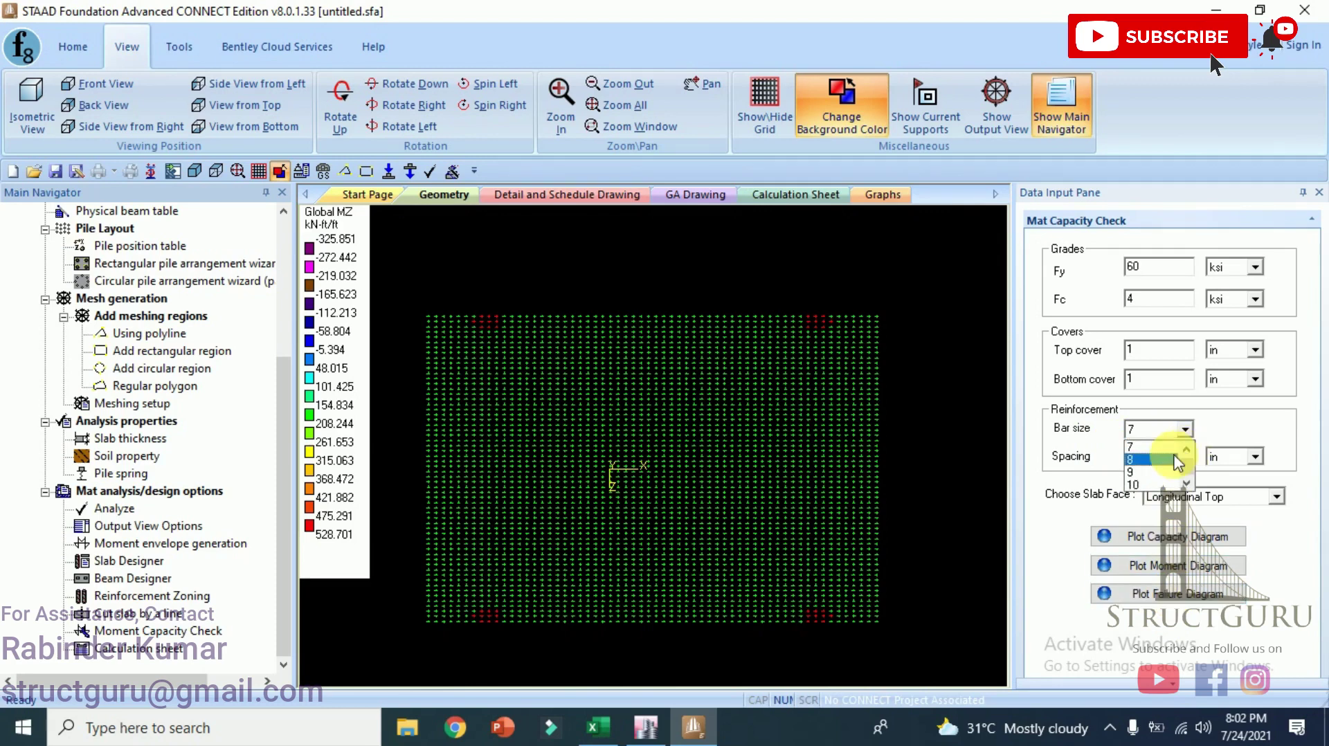
left_click(1151, 459)
left_click(1167, 596)
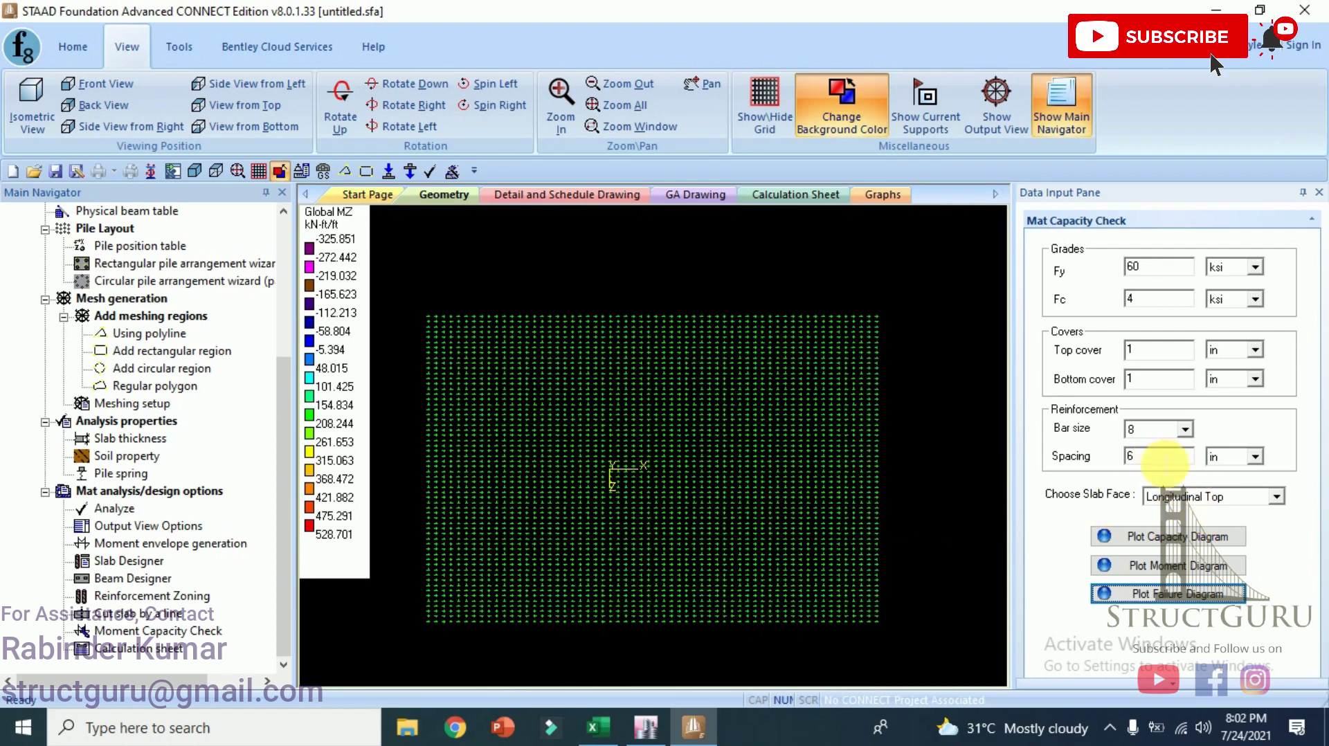
double_click(1163, 457)
type("12")
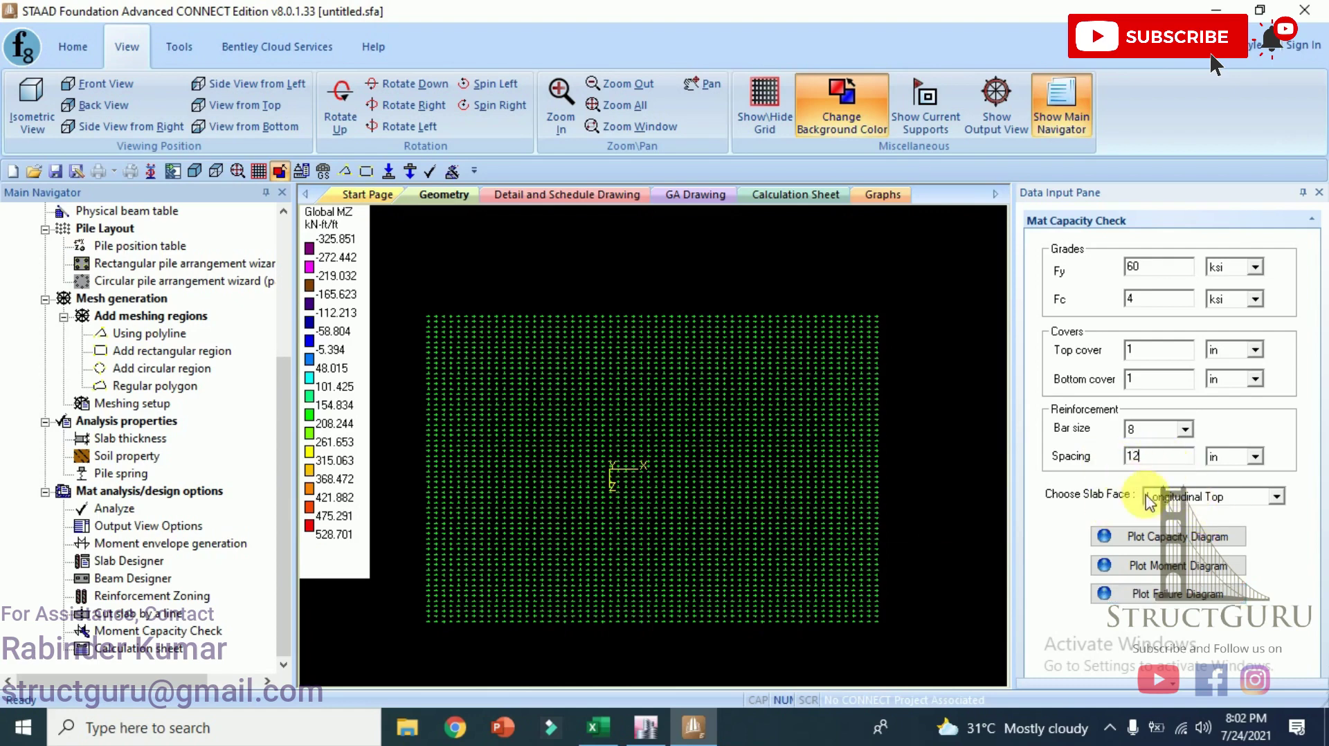
left_click(1190, 594)
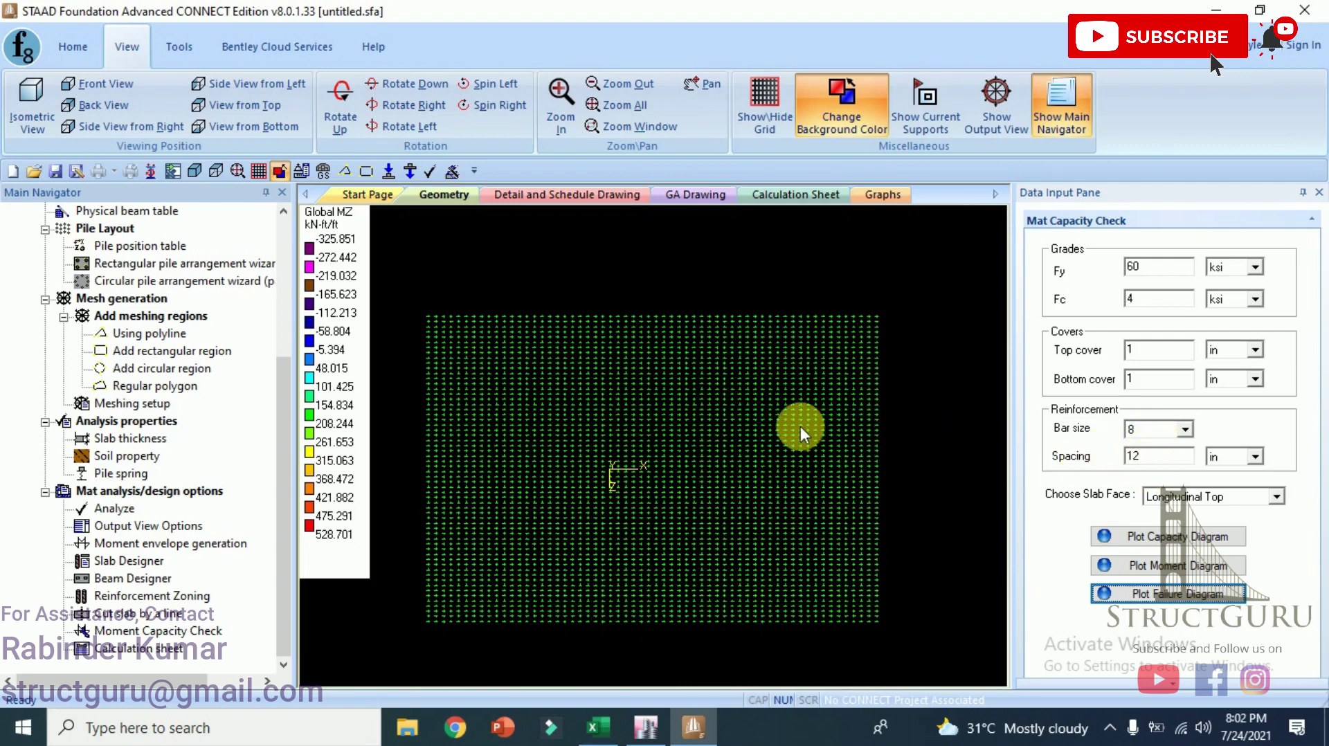
Switch the check to Longitudinal Bottom with #9 bars at 12 in and replot the failure diagram.
left_click(1277, 503)
left_click(1277, 503)
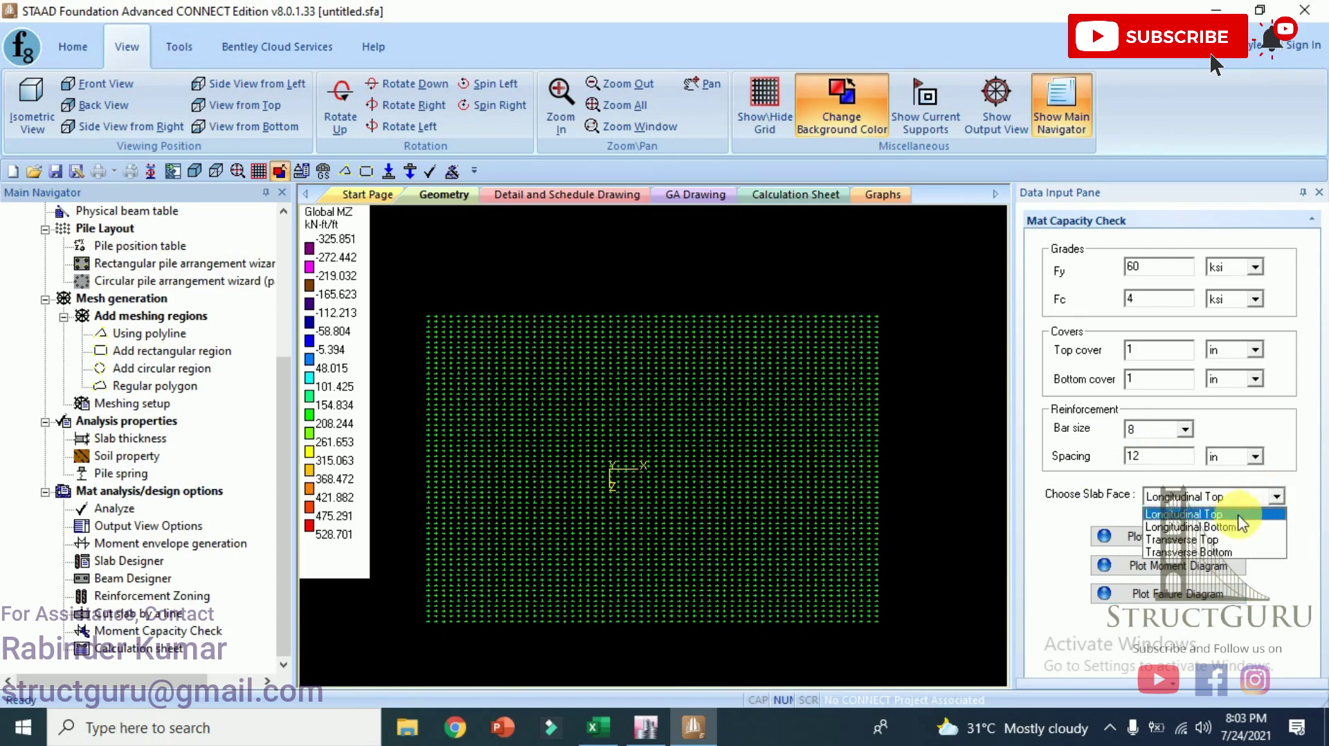
left_click(1224, 529)
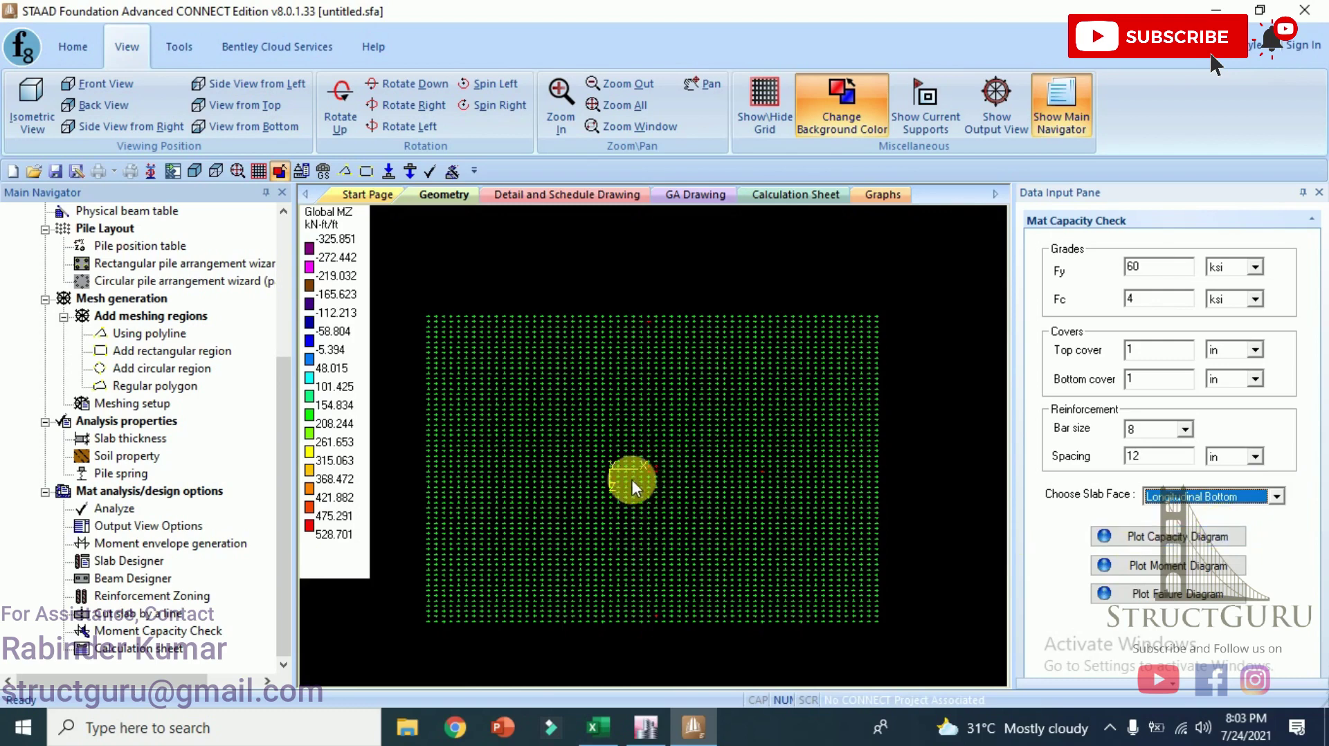
left_click(1188, 430)
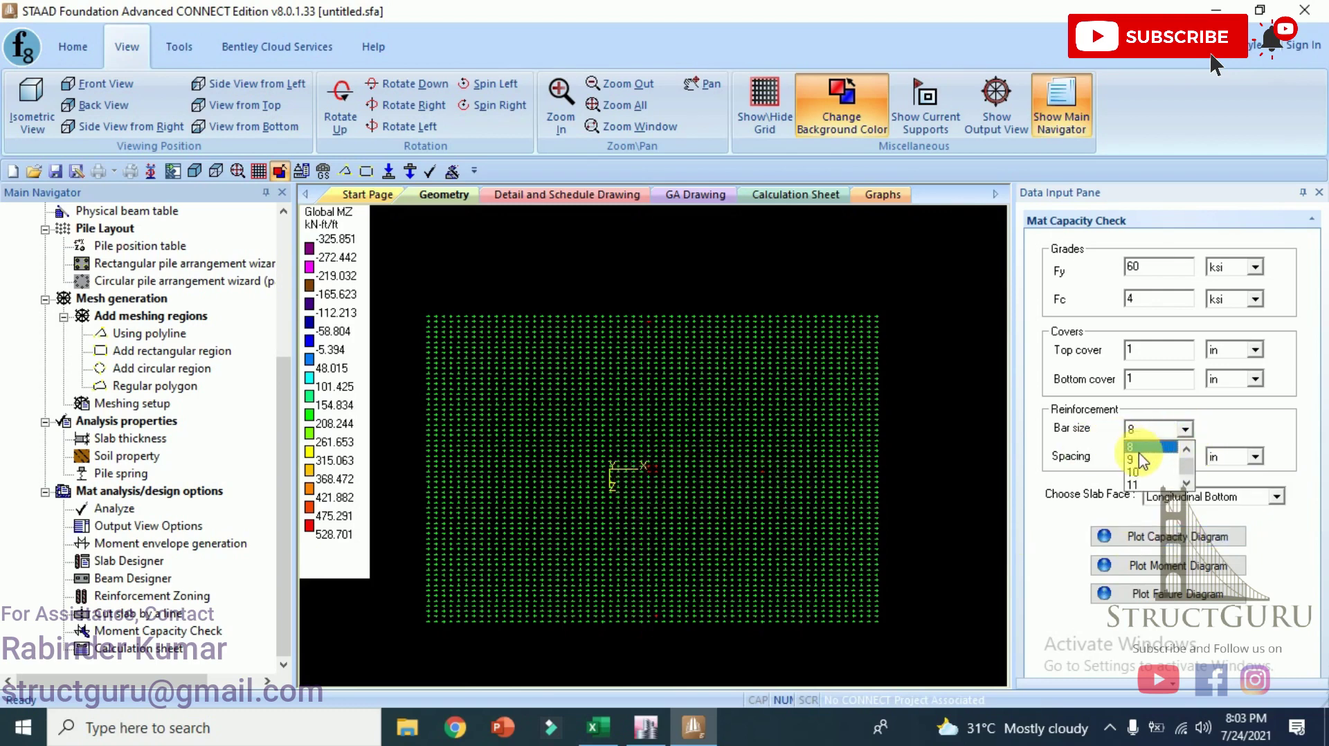
left_click(1141, 460)
left_click(1185, 429)
left_click(1155, 459)
left_click(1154, 597)
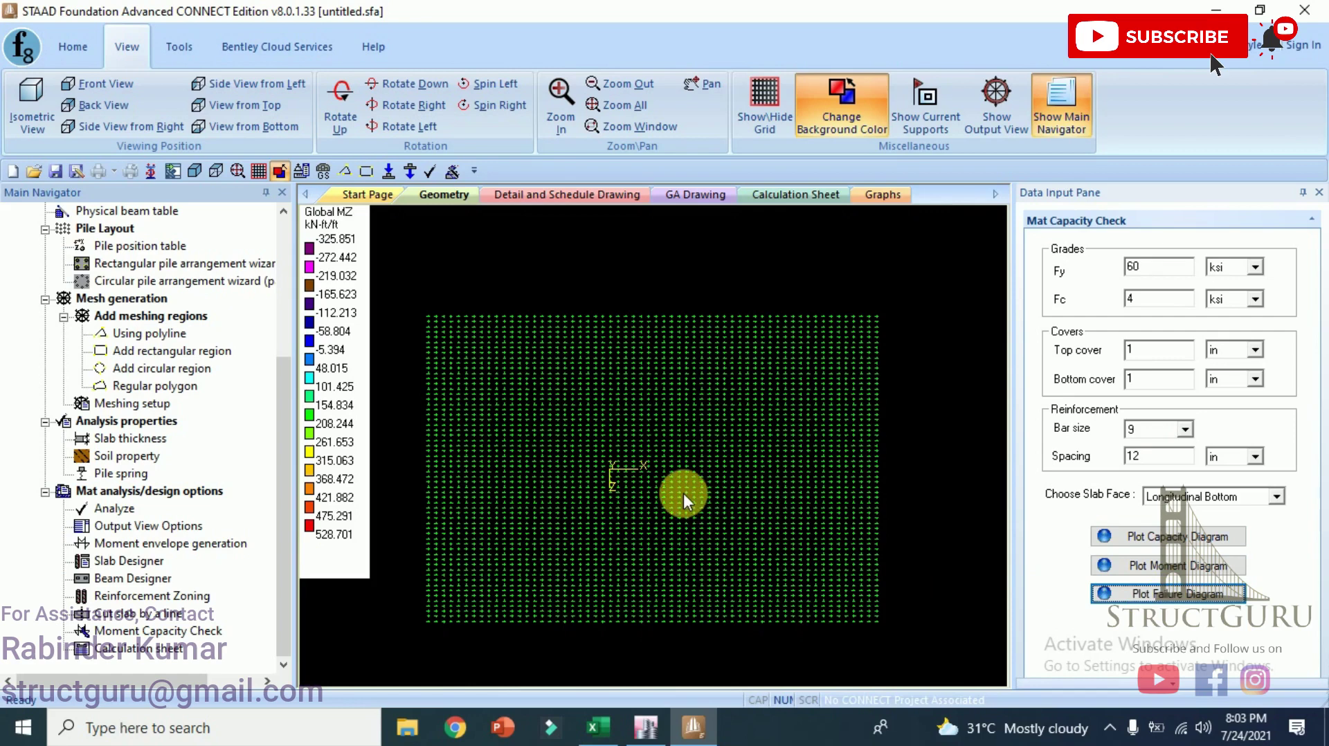
Select the Transverse Top face, plot its failure diagram, then replot with #8 bars.
left_click(1278, 498)
left_click(1170, 540)
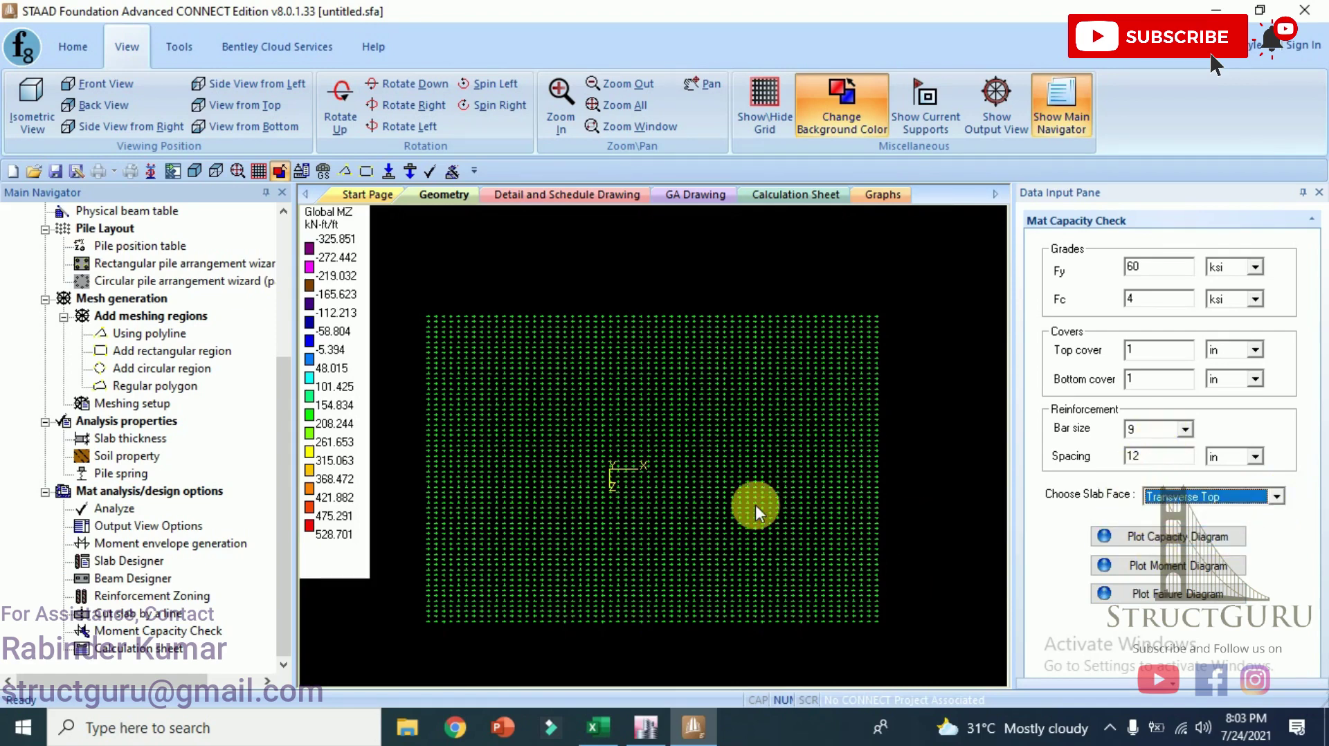
left_click(1218, 606)
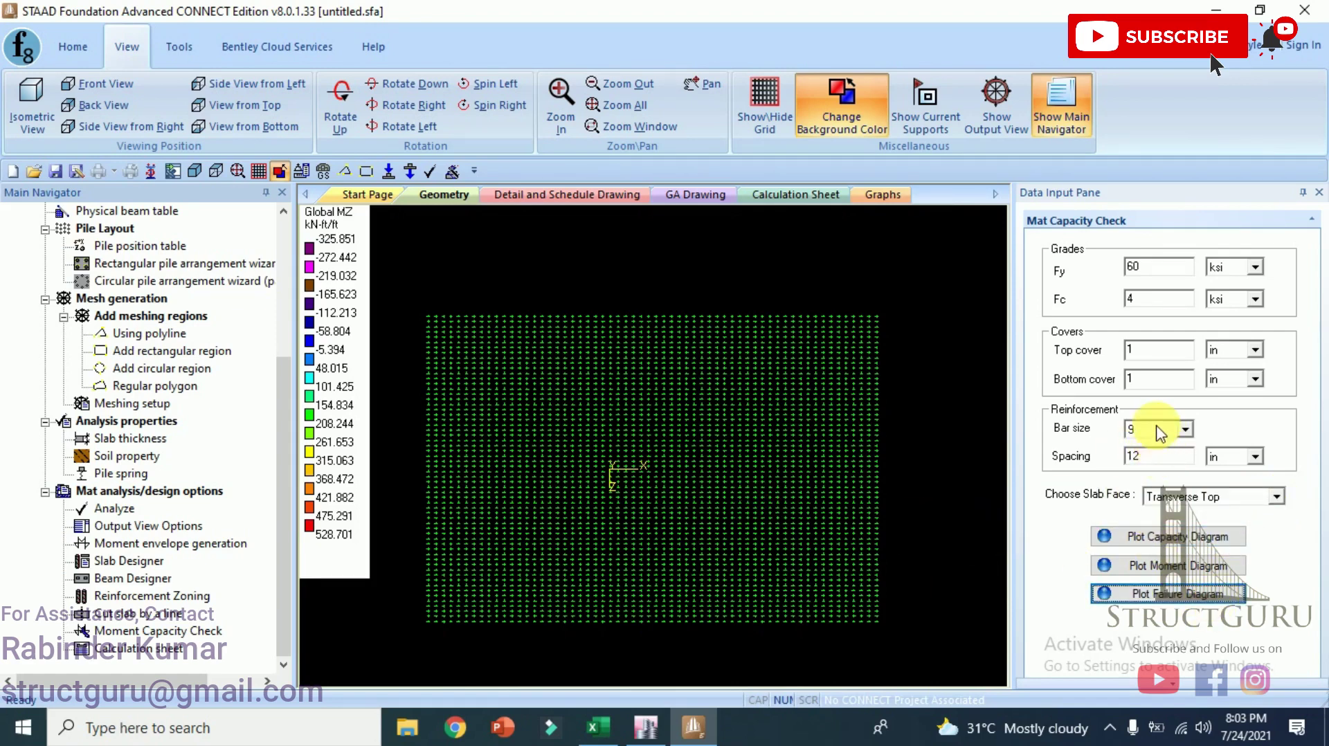
left_click(1184, 429)
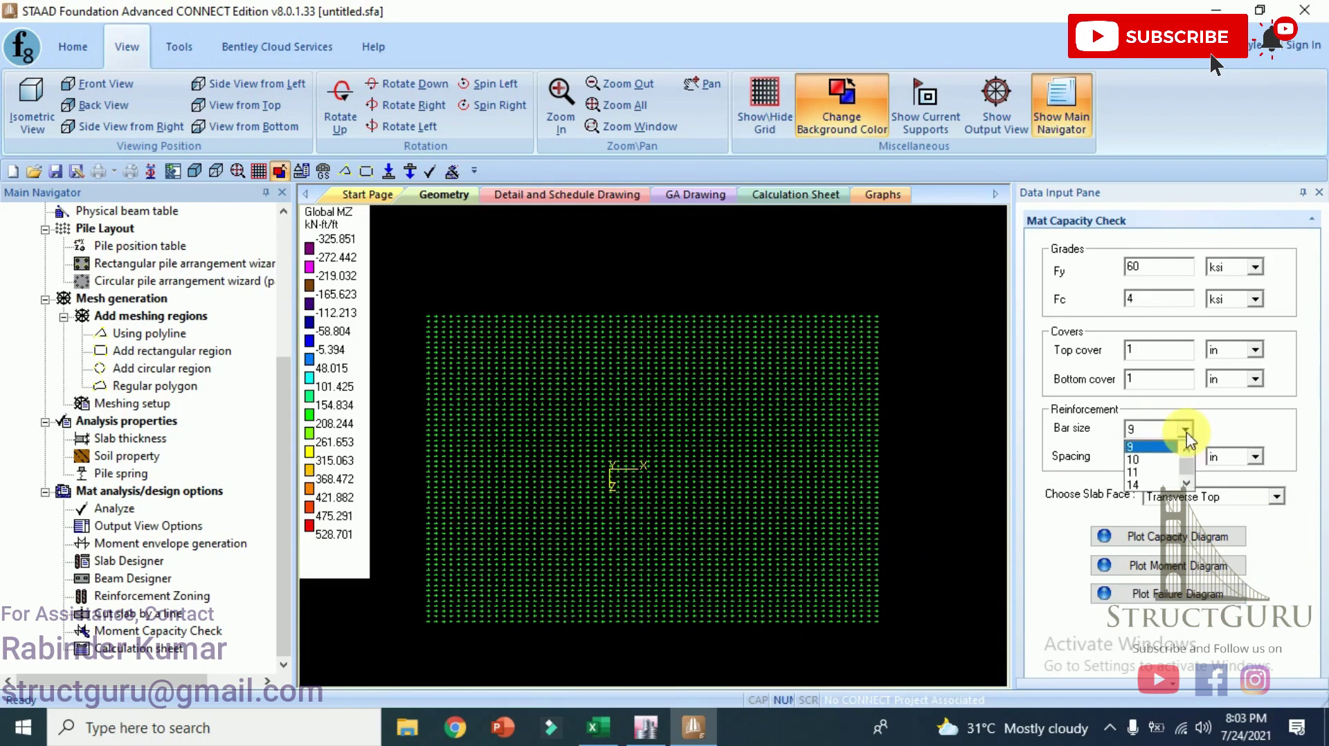
scroll(1177, 451, "up", 1)
left_click(1153, 441)
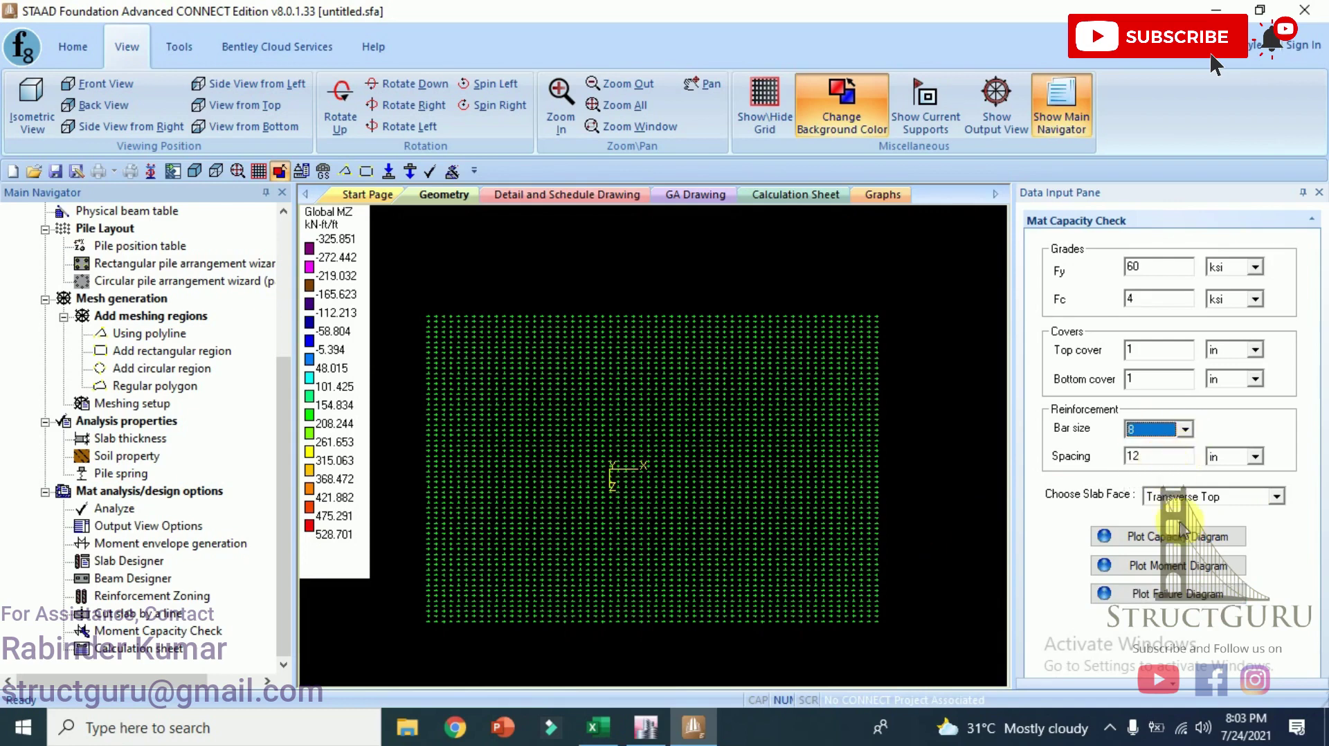
left_click(1160, 597)
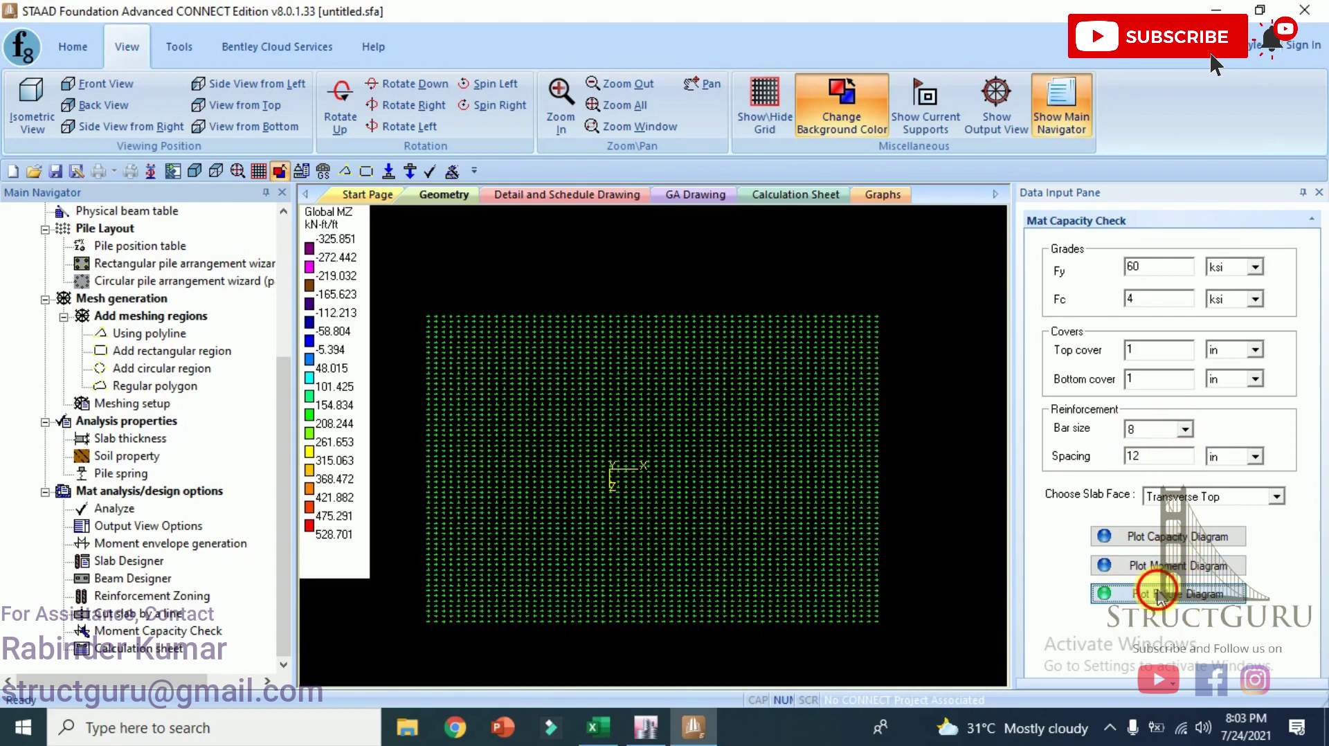
Try #7 bars at 12 in and then at 6 in spacing, replotting failure each time.
left_click(1185, 429)
scroll(1184, 453, "up", 1)
left_click(1154, 462)
left_click(1135, 594)
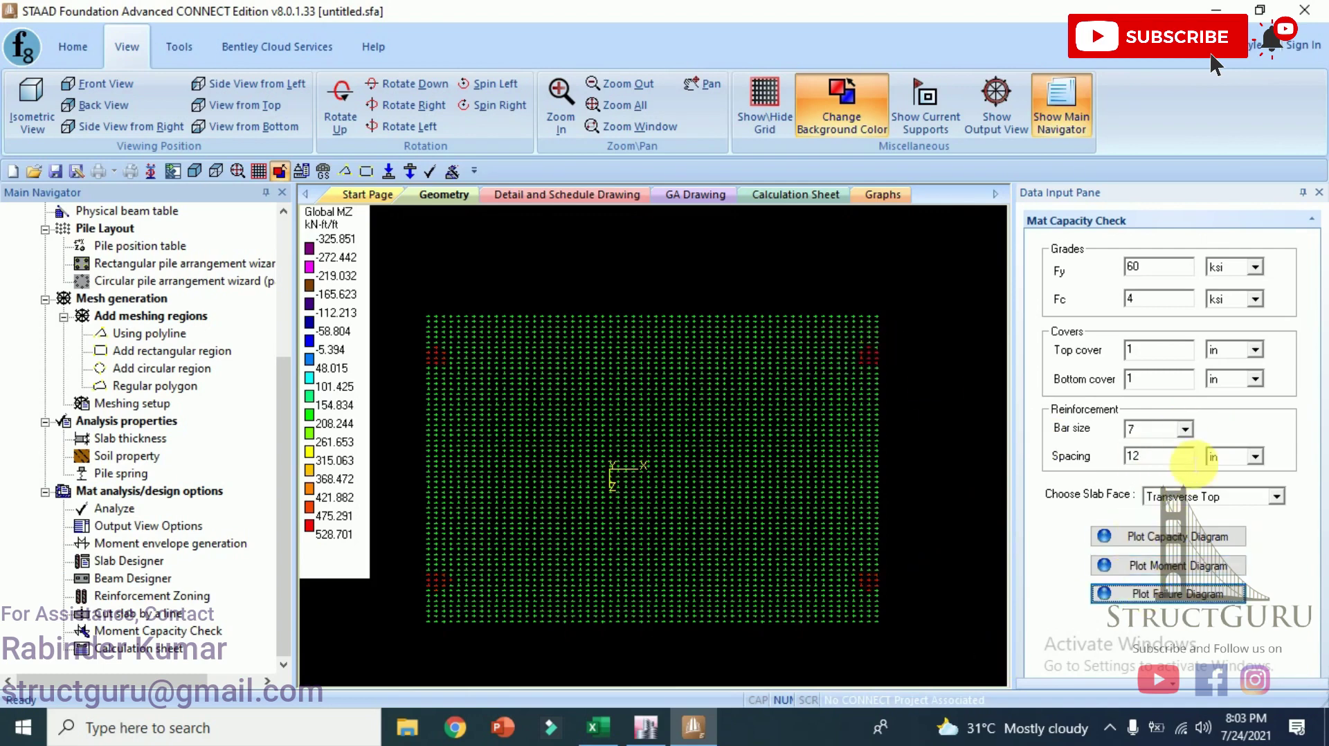
double_click(1172, 457)
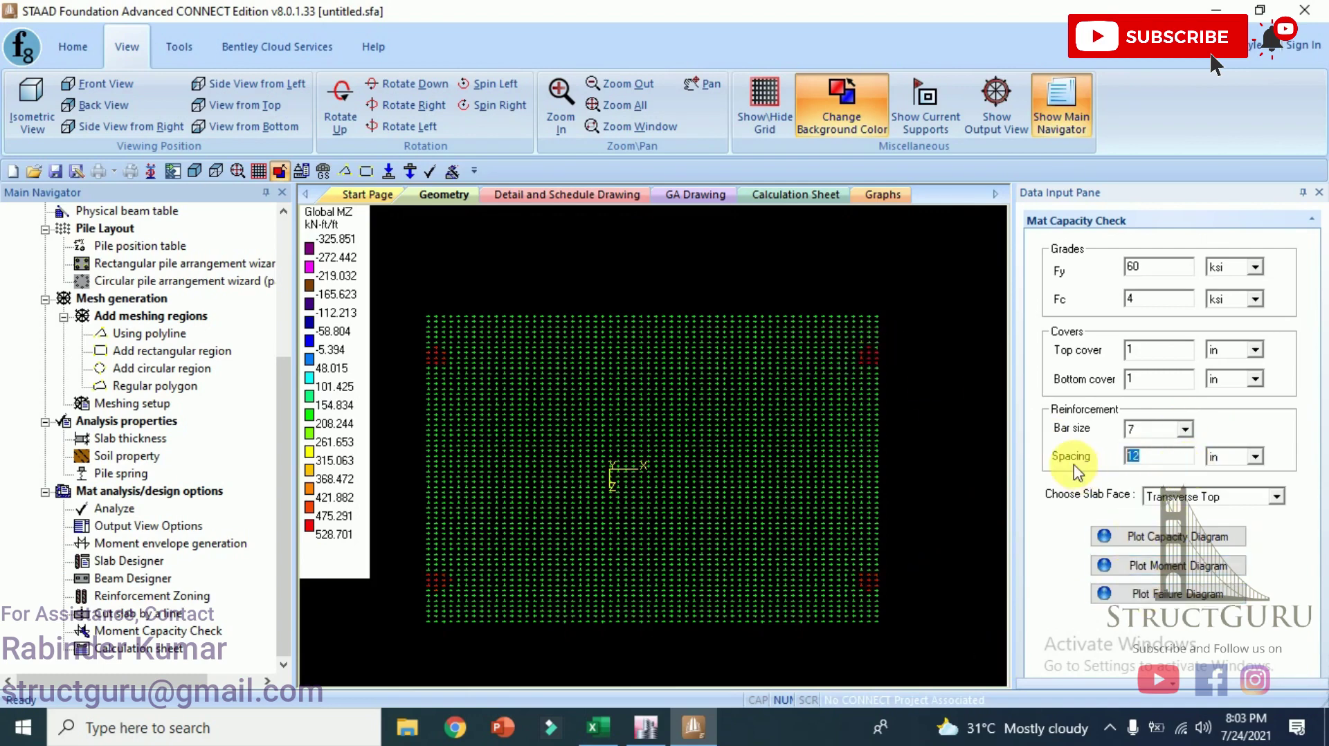
type("6")
left_click(1169, 597)
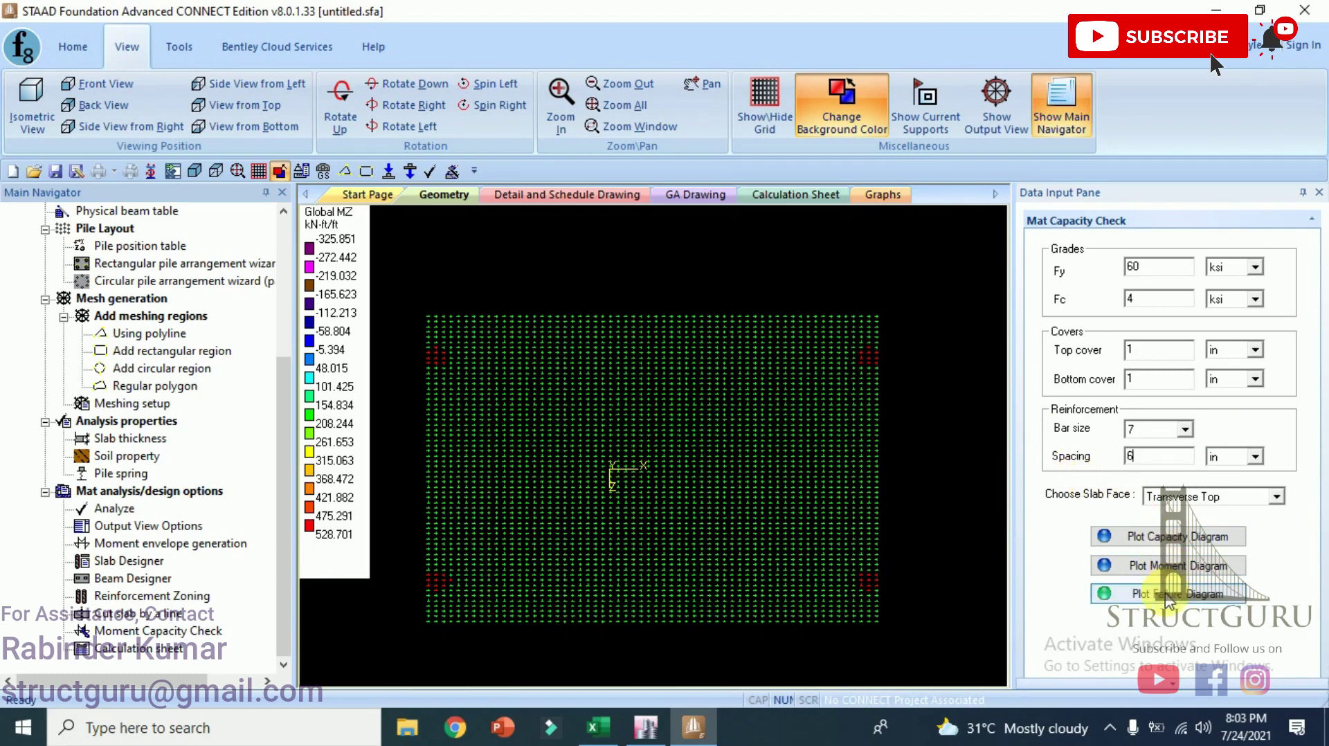
Return to #8 bars at 12 in spacing and replot the failure diagram.
left_click(1185, 430)
left_click(1149, 460)
key("Tab")
type("12")
left_click(1177, 593)
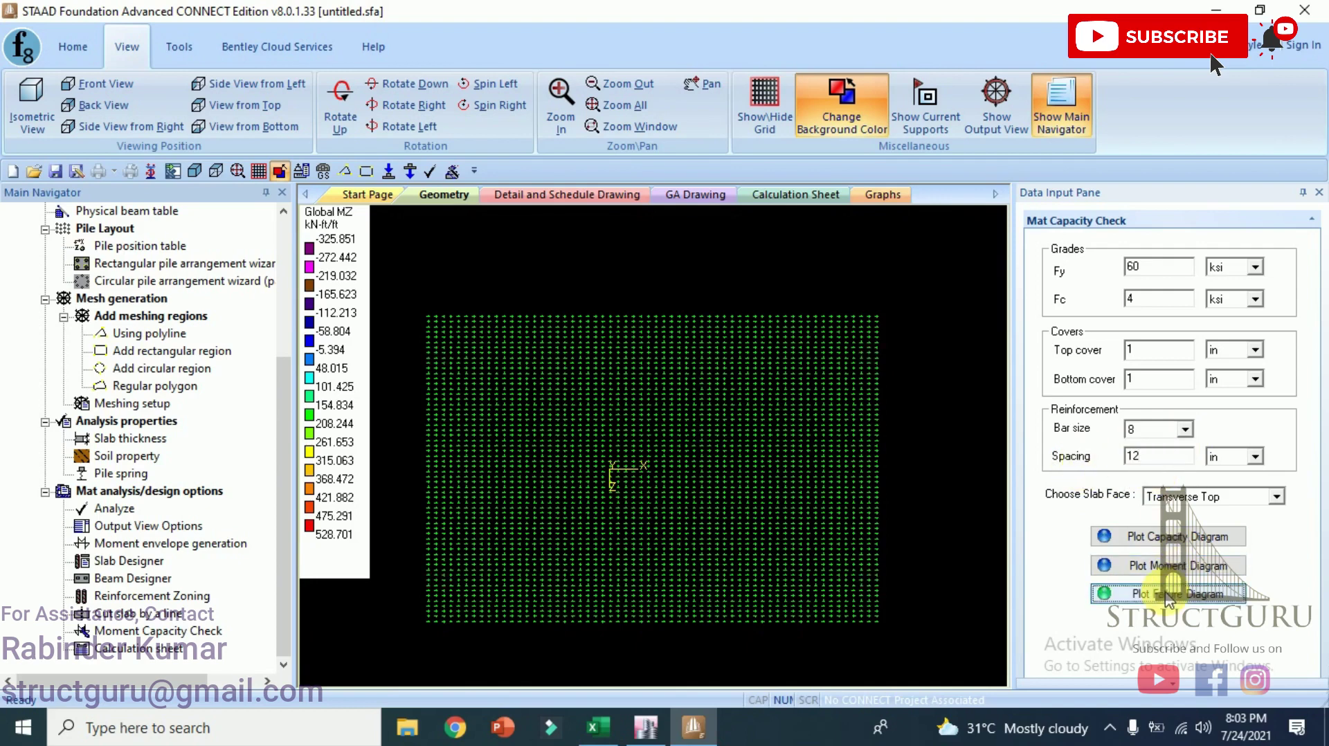
Switch to Transverse Bottom with #9 bars at 12 in, plot the failure diagram and read mesh values.
left_click(1277, 497)
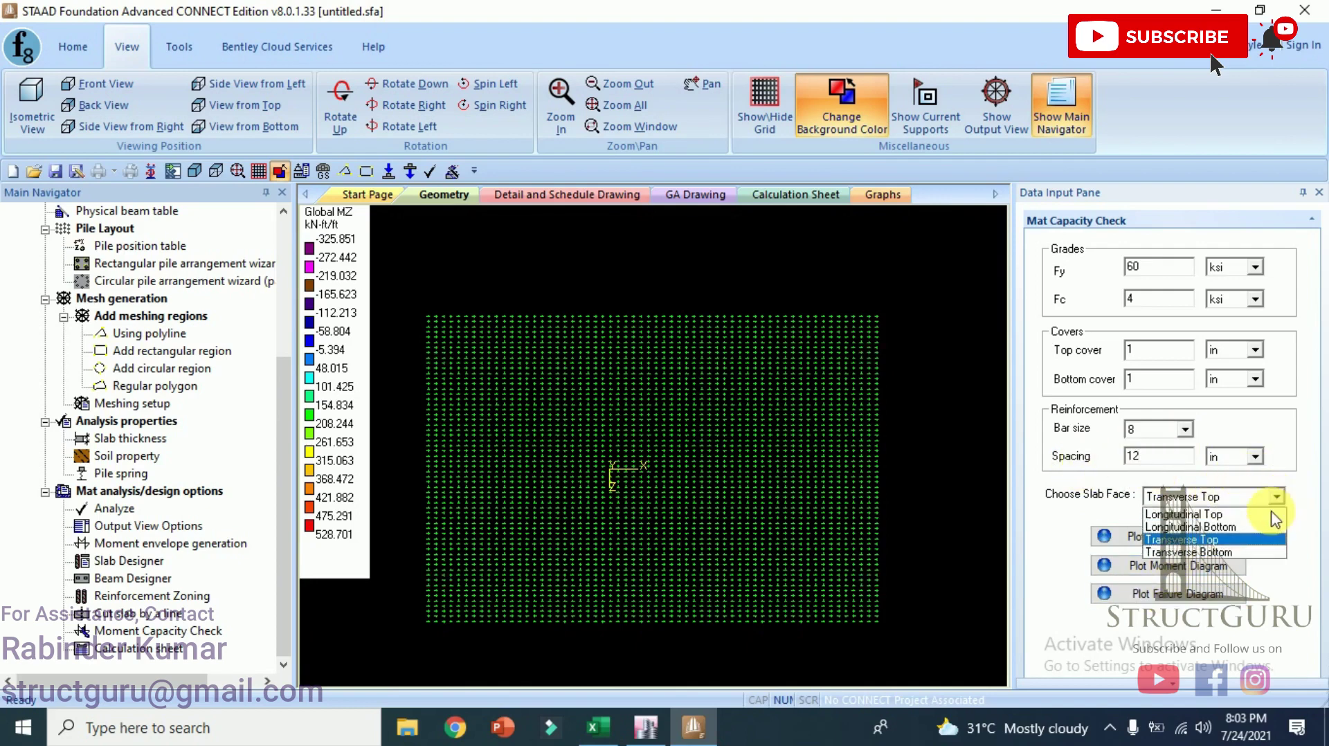
left_click(1205, 526)
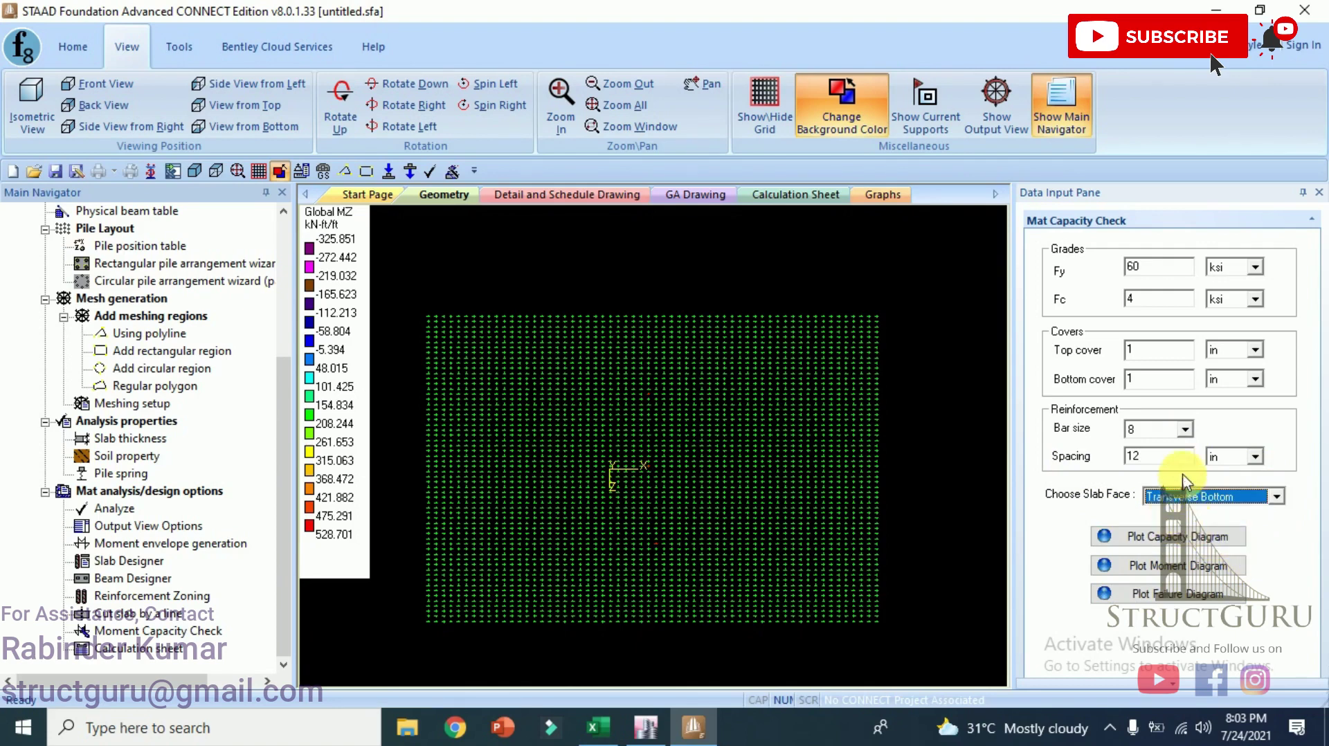
left_click(1180, 497)
left_click(1184, 496)
left_click(1186, 497)
left_click(1185, 497)
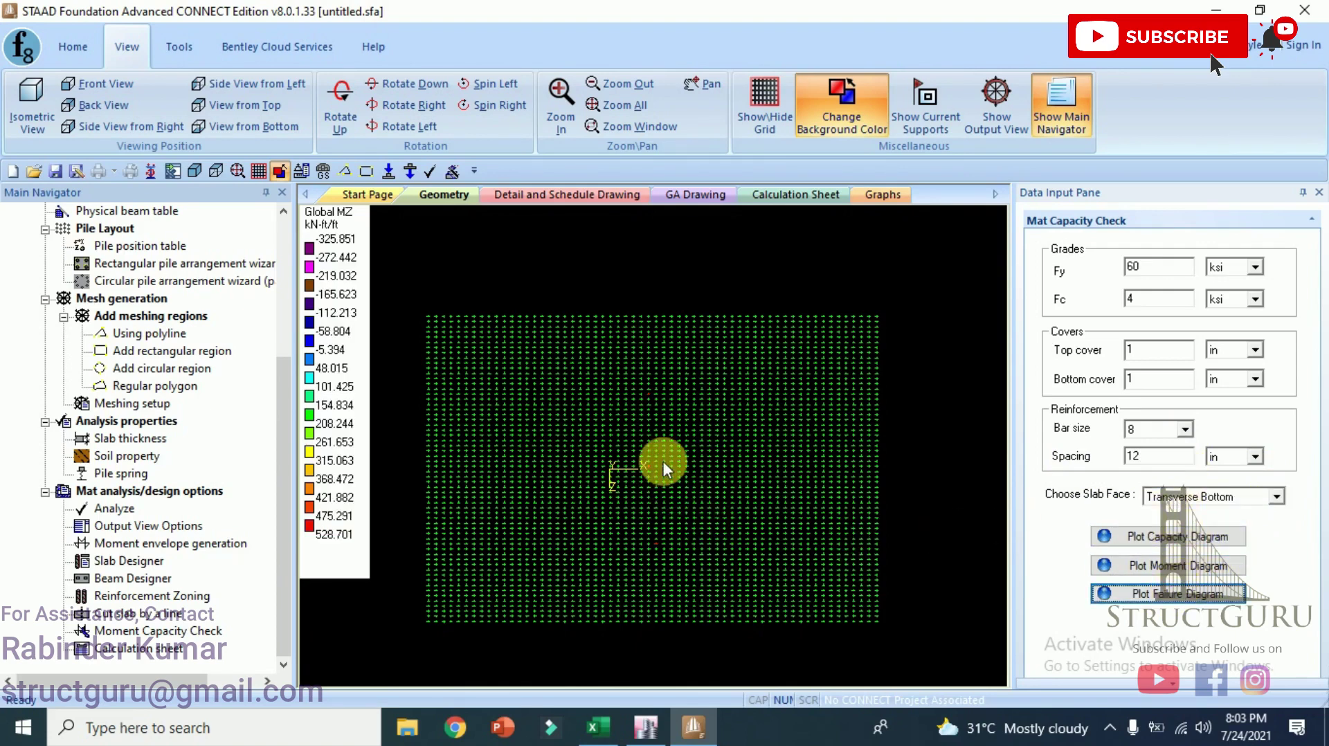
left_click(1185, 429)
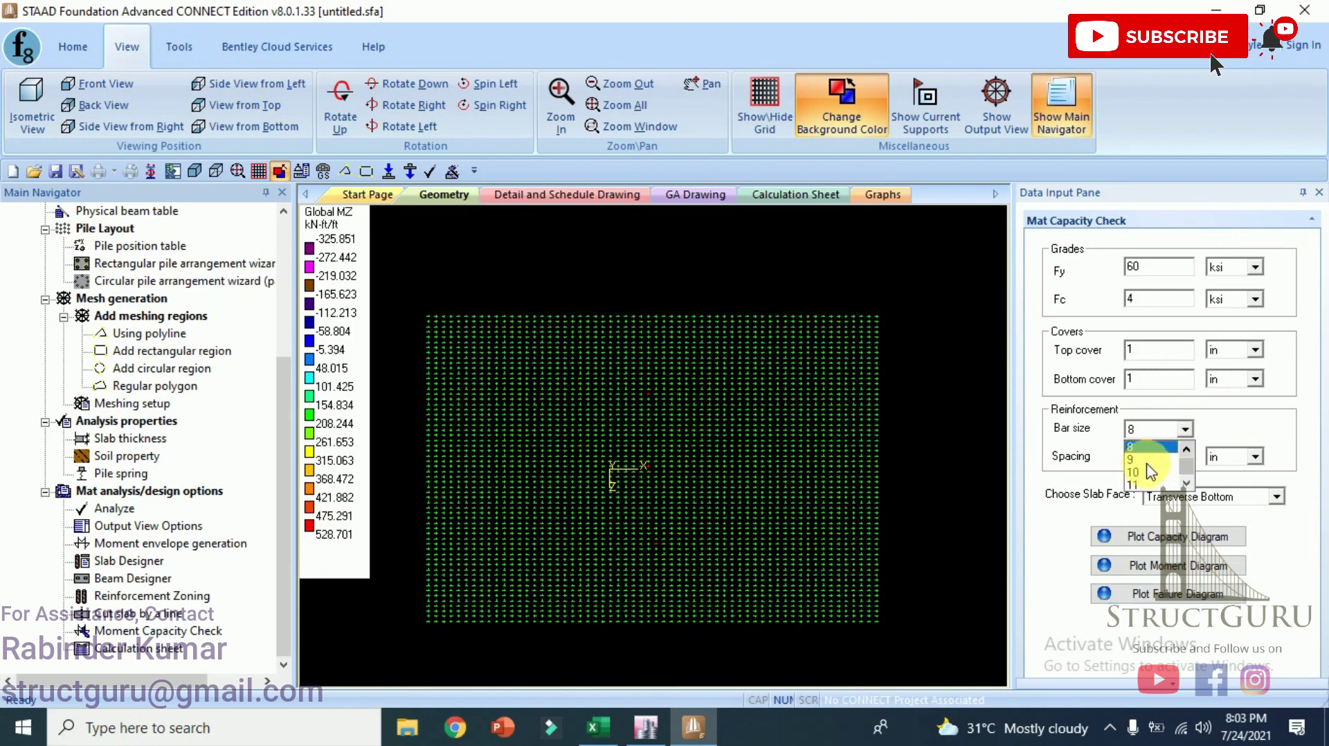
left_click(1146, 460)
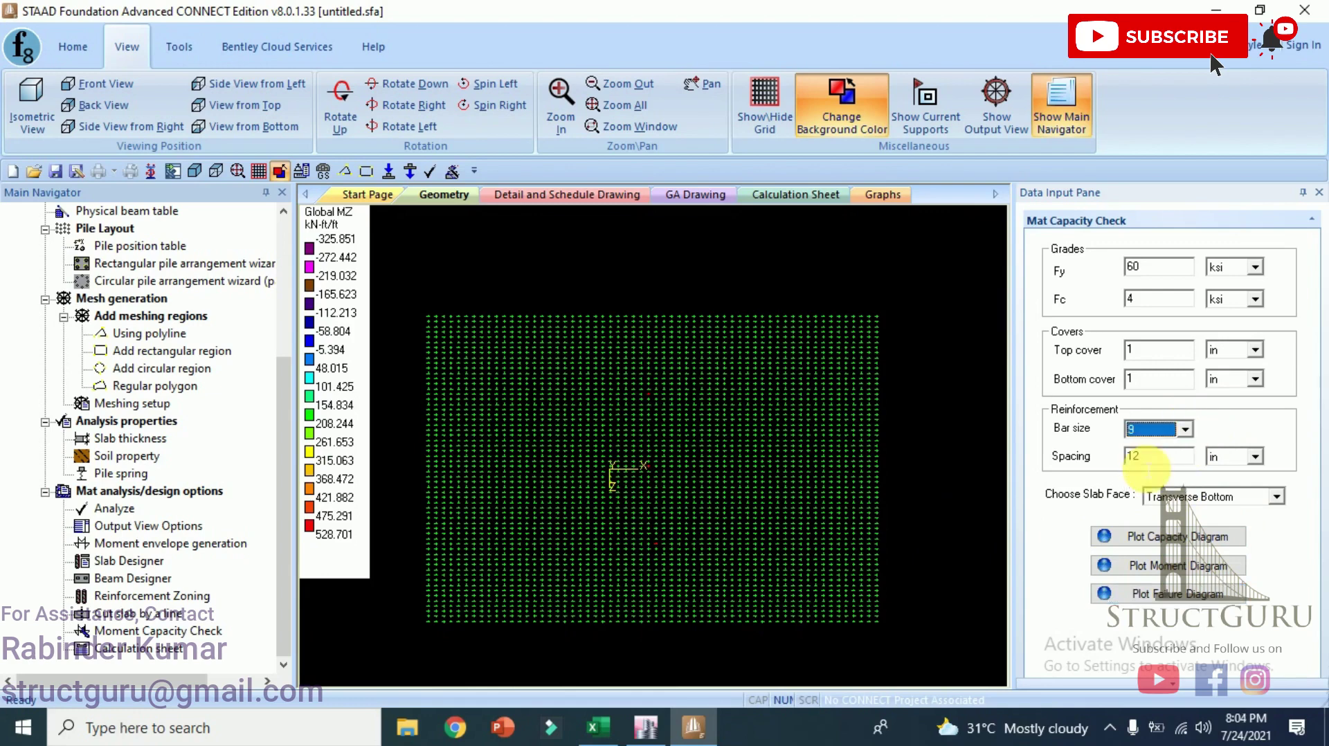
left_click(1150, 596)
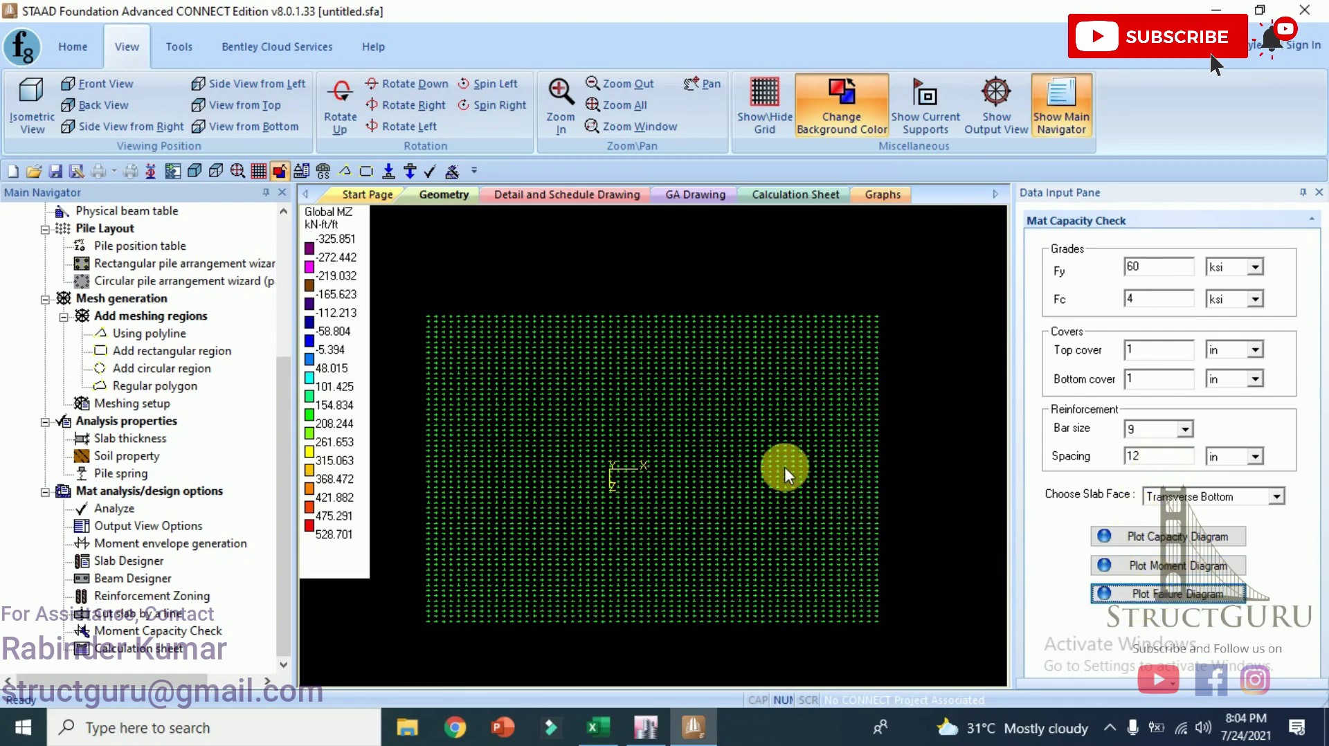
mouse_move(784, 466)
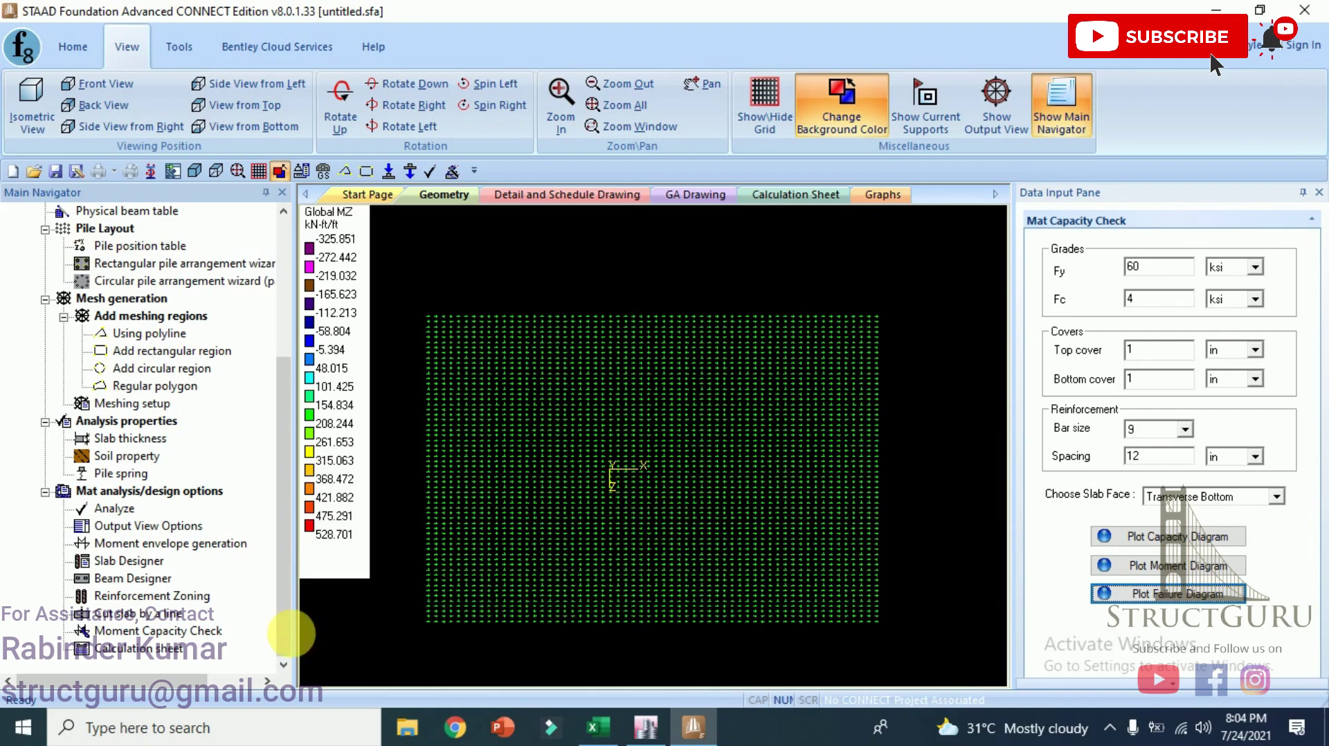
Attempt a Schedule Drawing under Detail and Schedule Drawing, then return to the Geometry view.
left_click(547, 195)
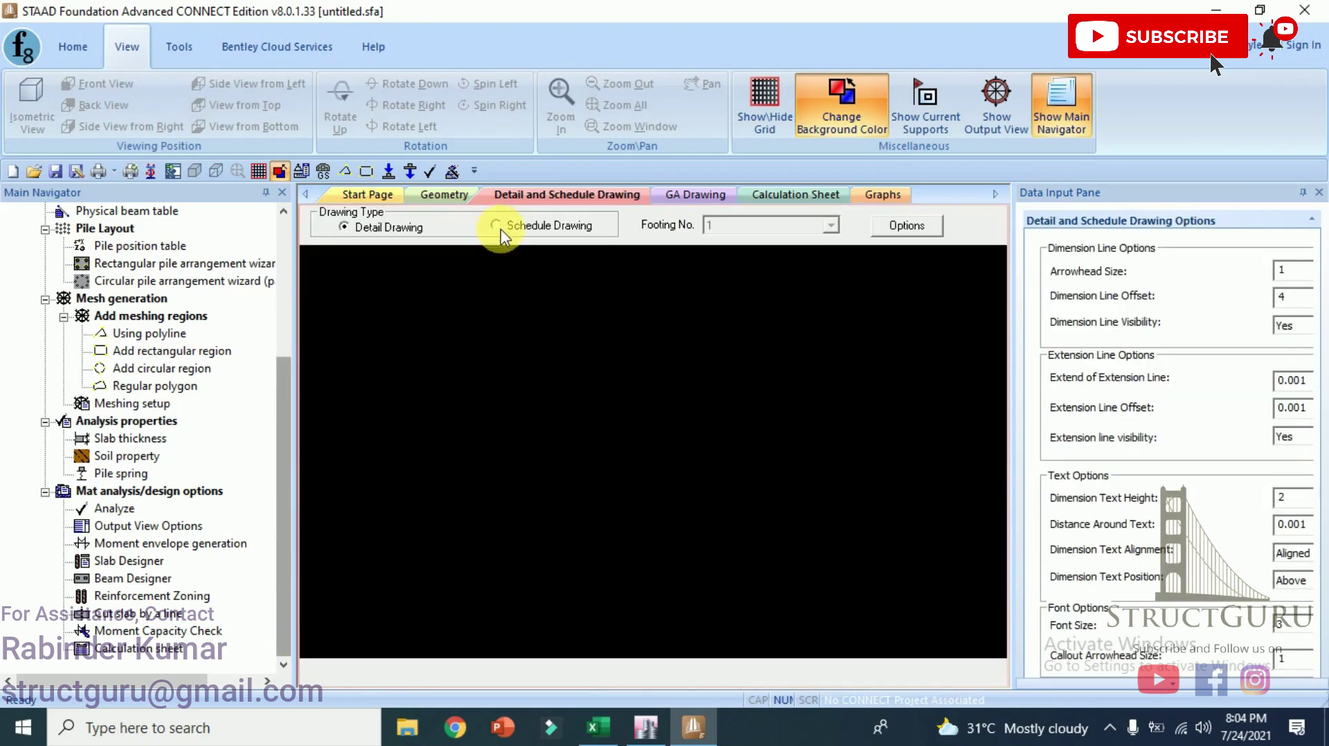
left_click(498, 226)
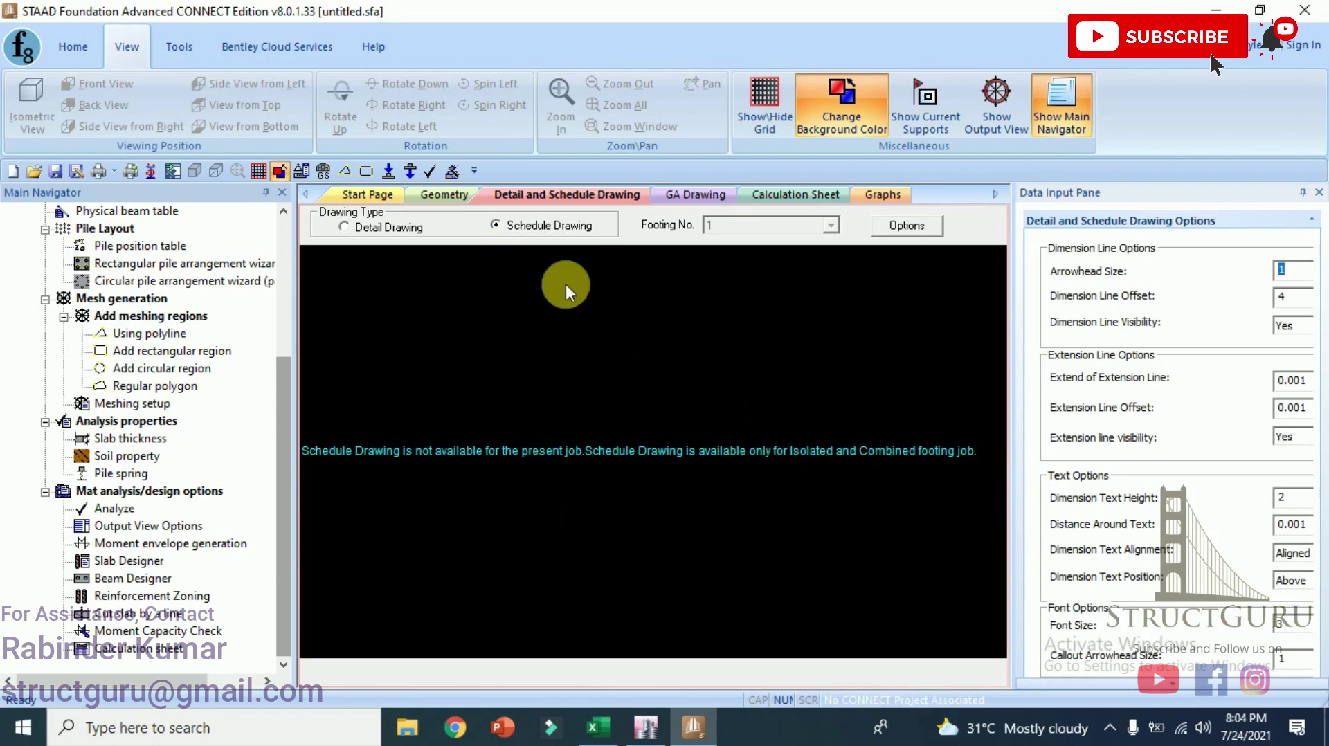
left_click(373, 194)
left_click(443, 194)
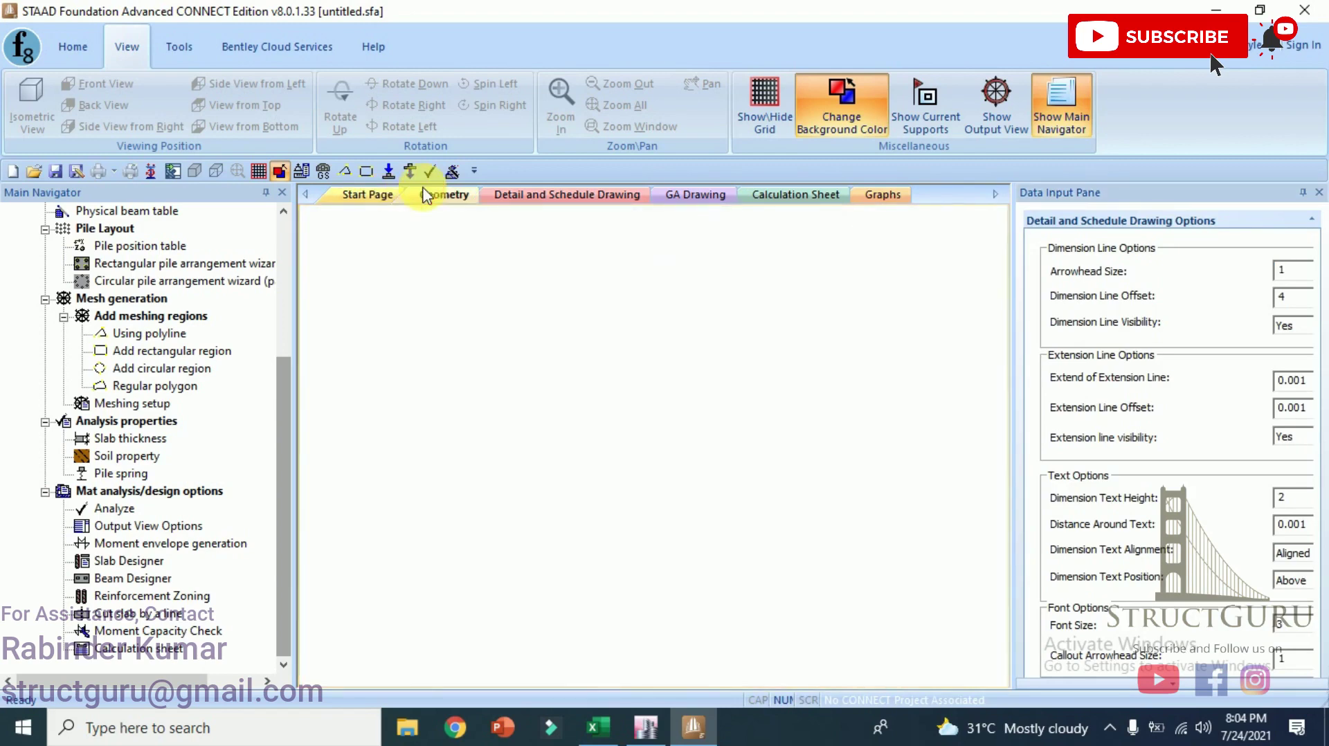